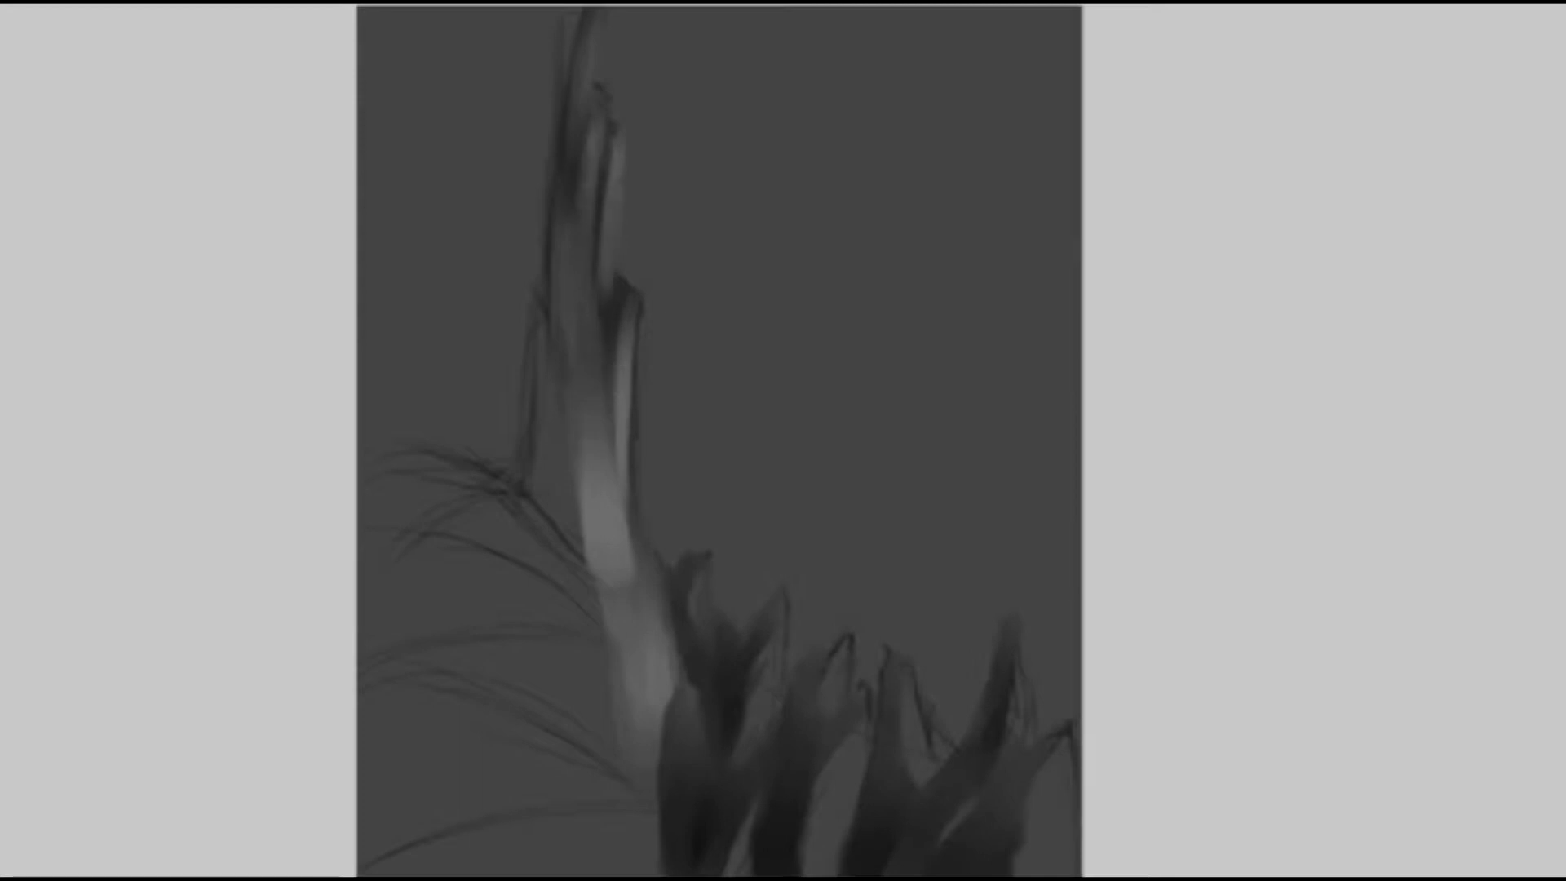
Paint light grey shading on the tall spire's base, the branch beside it and the lower spikes.
left_click_drag(553, 499, 546, 327)
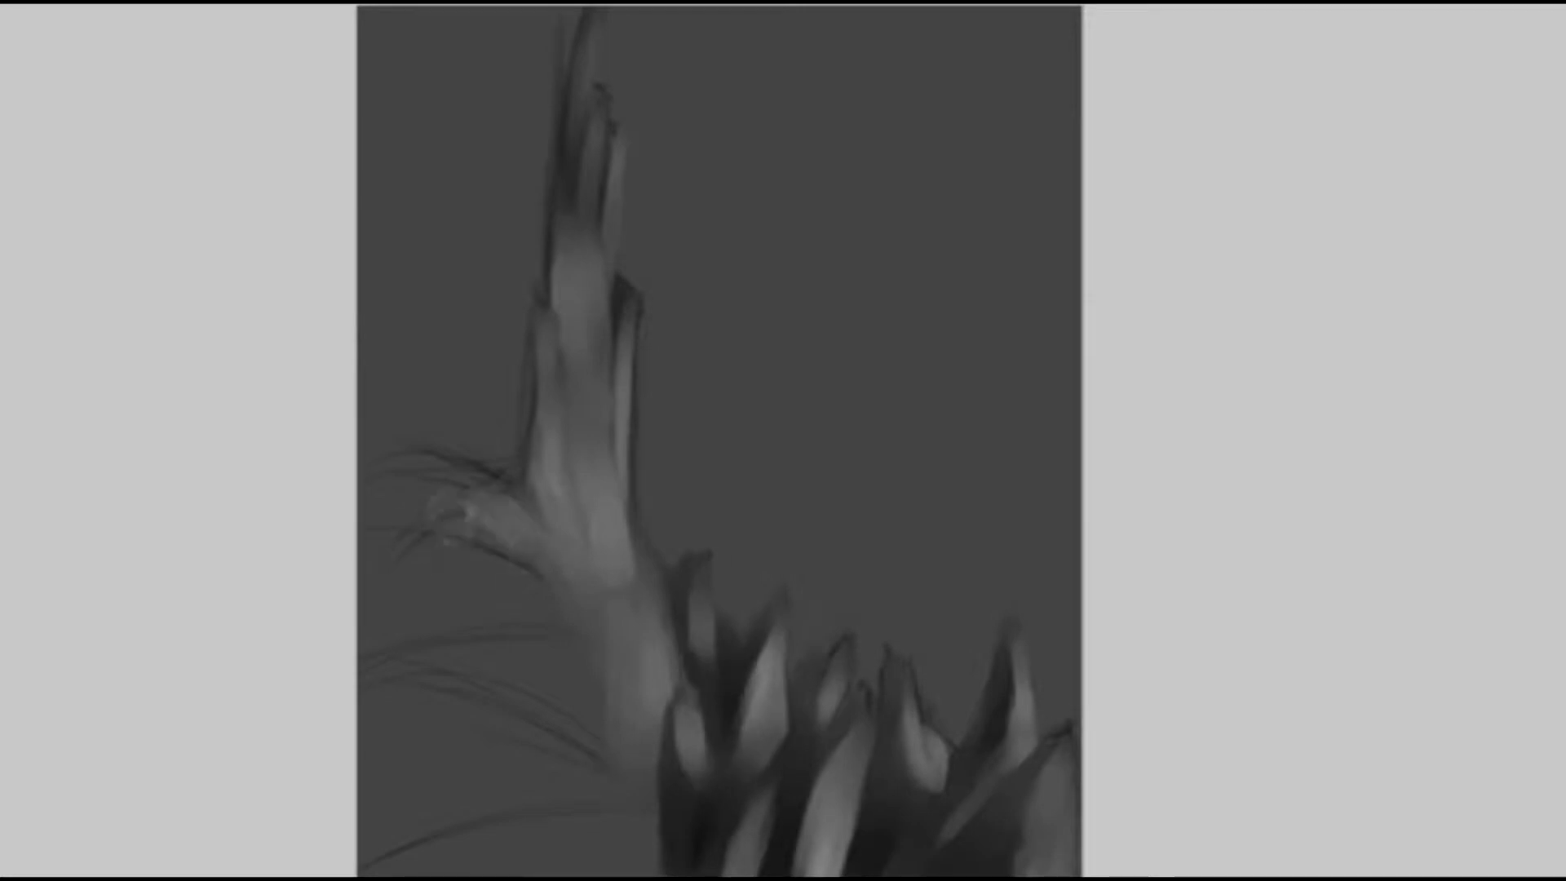
left_click_drag(530, 530, 441, 534)
left_click_drag(555, 628, 485, 586)
left_click_drag(774, 681, 787, 777)
left_click_drag(689, 645, 676, 768)
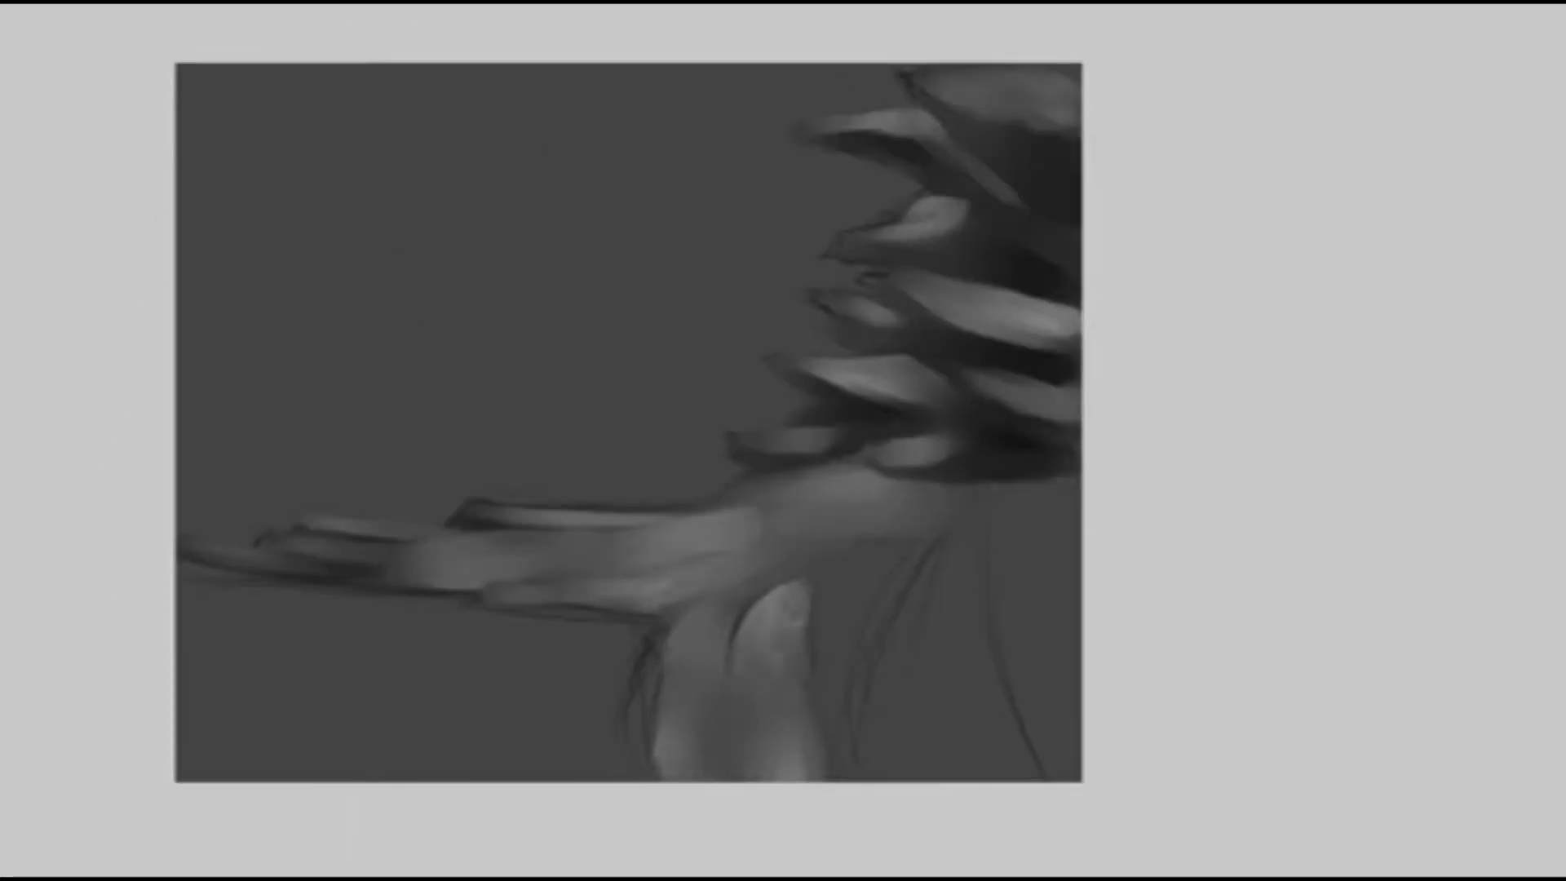
Fill the sketched curved forms beside the spire's base with soft light grey brush strokes.
left_click_drag(655, 632, 629, 754)
left_click_drag(1064, 494, 1055, 665)
left_click_drag(971, 542, 990, 758)
left_click_drag(1019, 505, 1018, 662)
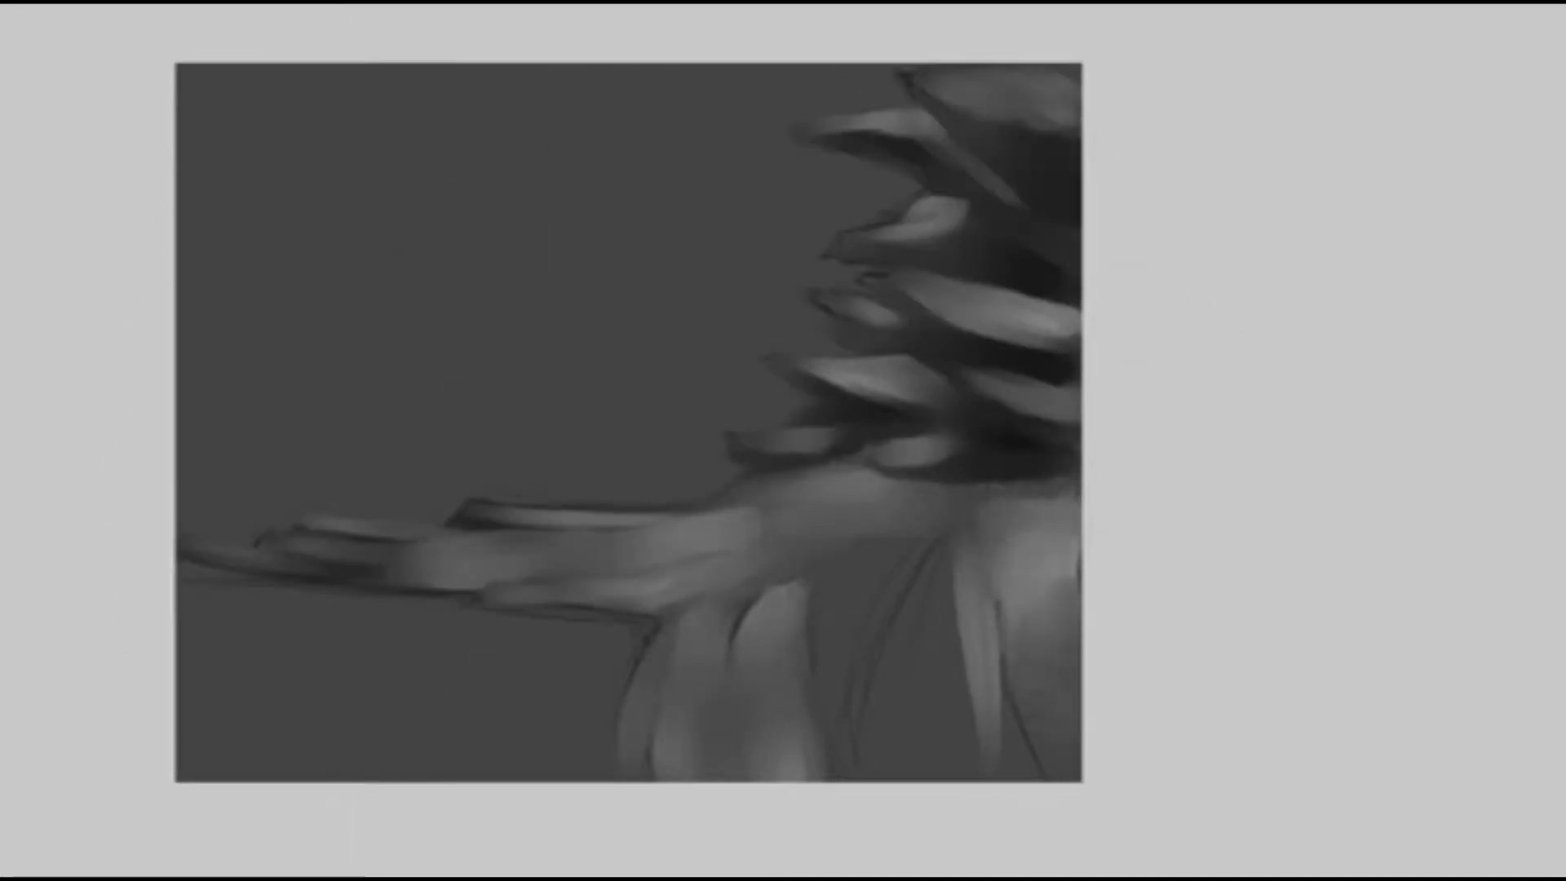
mouse_move(962, 567)
left_mouse_down()
mouse_move(971, 775)
mouse_move(887, 775)
left_mouse_up()
mouse_move(869, 555)
left_mouse_down()
mouse_move(848, 775)
mouse_move(817, 771)
left_mouse_up()
Paint bark-like streaks along the spire and shade dark creases between the layered forms beside its base.
key("r")
key("r")
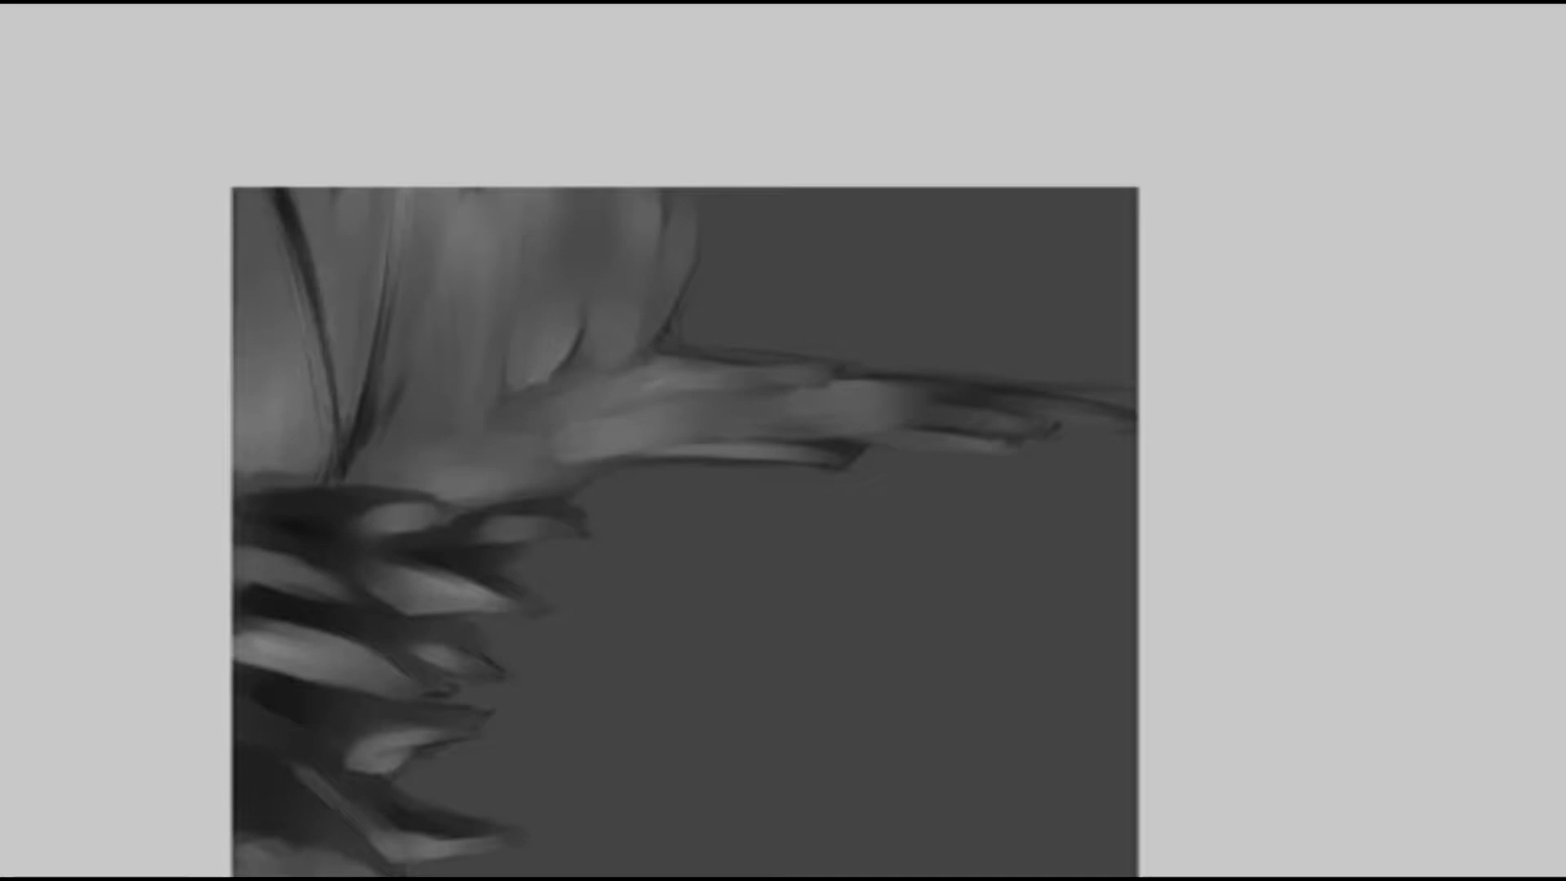
key("Delete")
key("Delete")
key("Delete")
key("Delete")
key("Delete")
key("Delete")
key("Delete")
key("Delete")
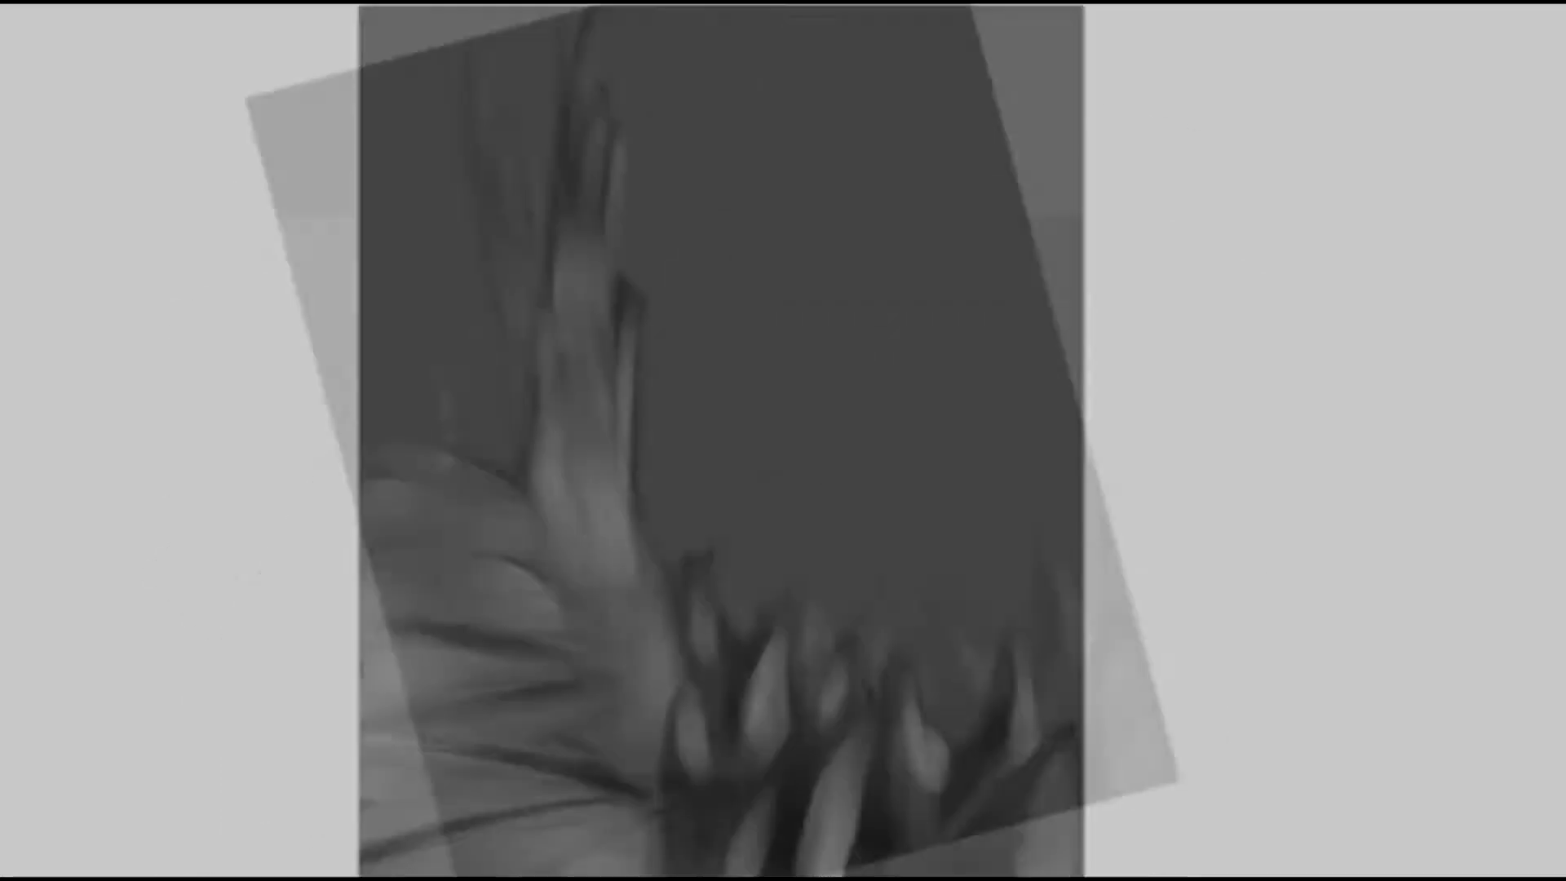
key("End")
key("End")
key("End")
key("End")
key("End")
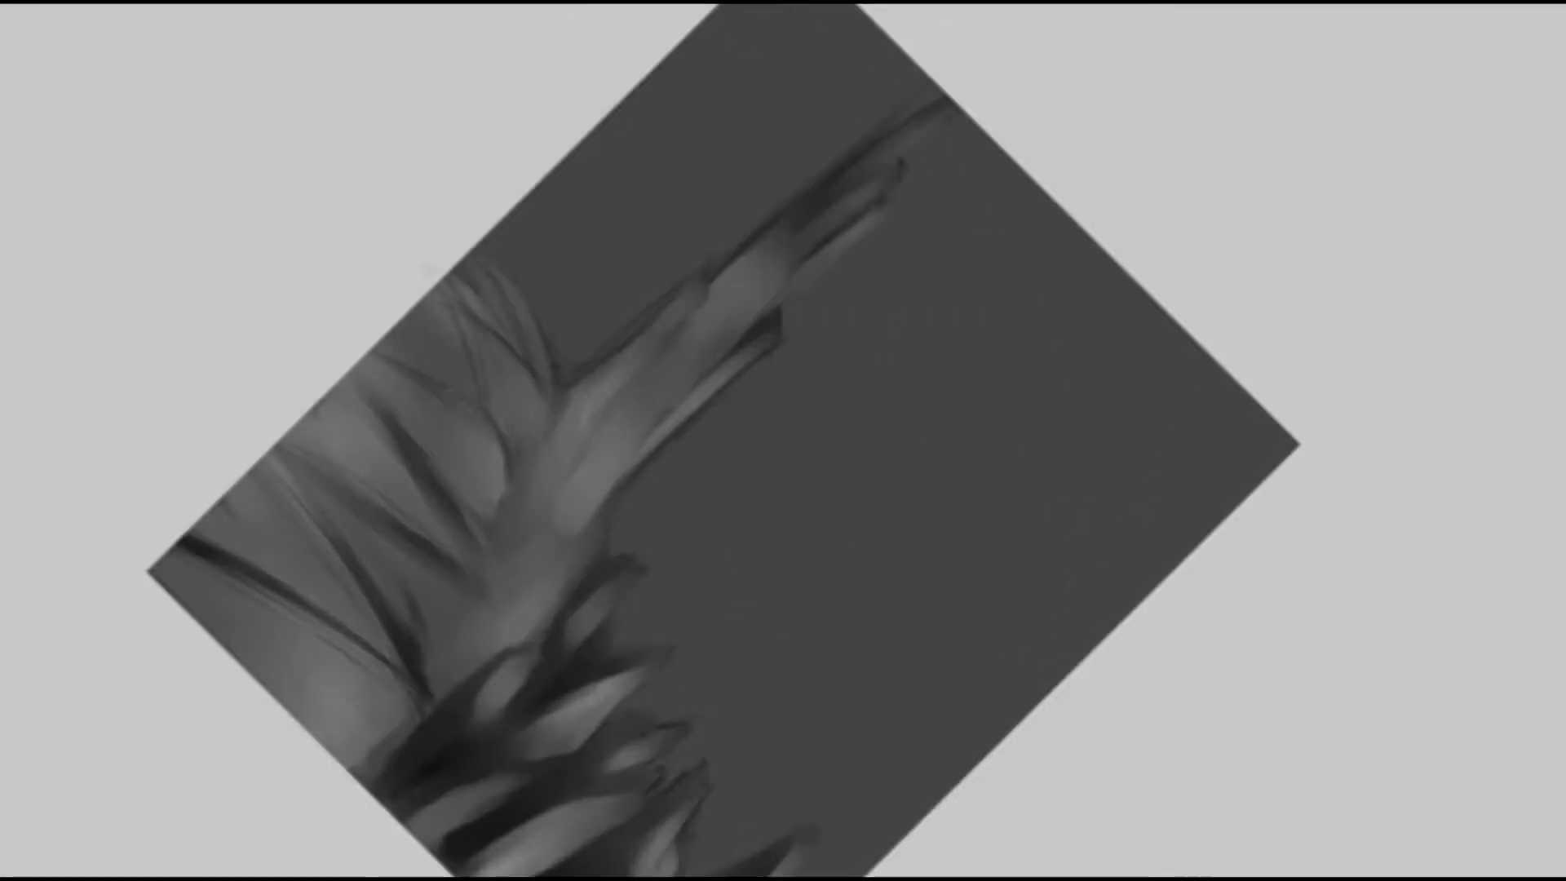
key("Delete")
key("Delete")
key("Delete")
key("Delete")
key("Delete")
key("Delete")
left_click_drag(506, 731, 587, 623)
left_click_drag(558, 717, 622, 676)
left_click_drag(593, 772, 708, 703)
left_click_drag(670, 814, 775, 690)
left_click_drag(652, 866, 767, 793)
mouse_move(789, 867)
left_mouse_down()
mouse_move(896, 760)
mouse_move(938, 742)
mouse_move(891, 755)
left_mouse_up()
key("End")
key("End")
key("End")
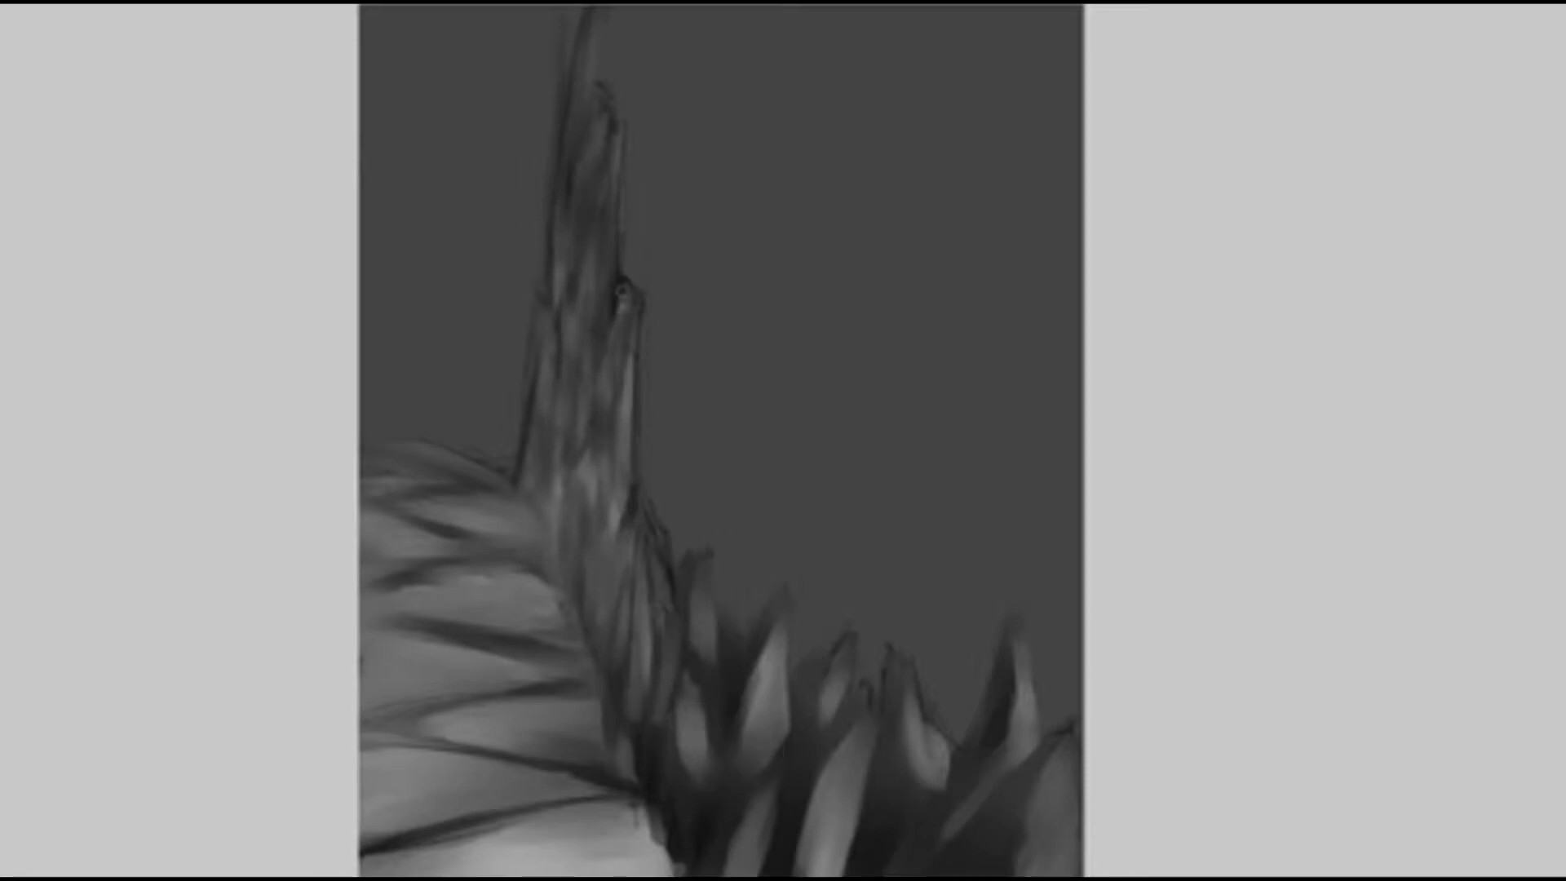
Open the LAGOON artwork from the ENVIRONMENT folder inside GAME CONCEPTS.
key("alt+f")
key("ctrl+o")
key("alt+Up")
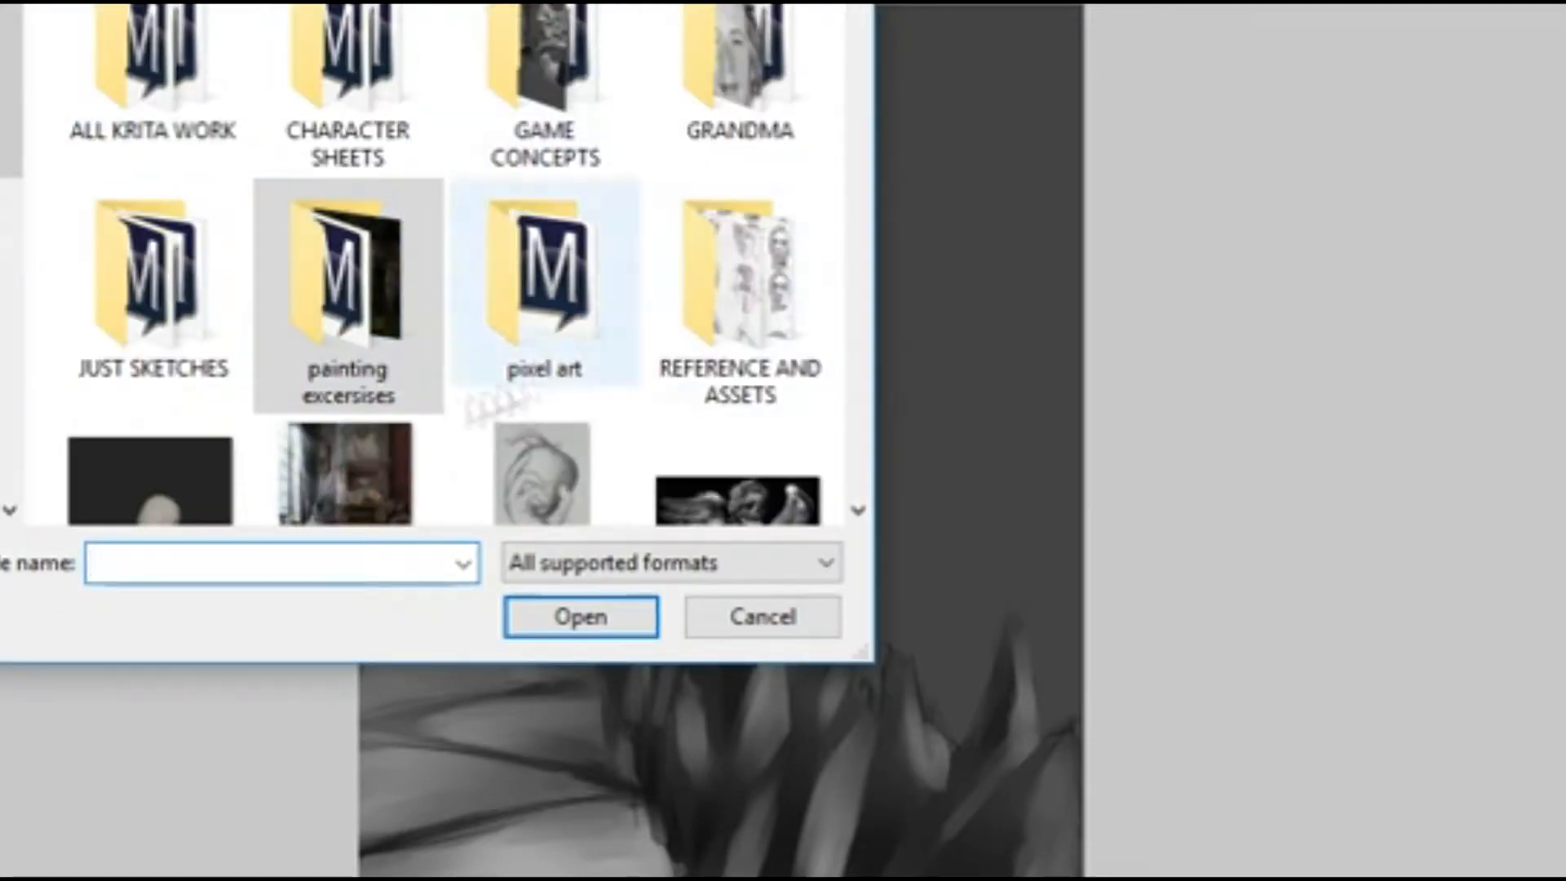
double_click(548, 131)
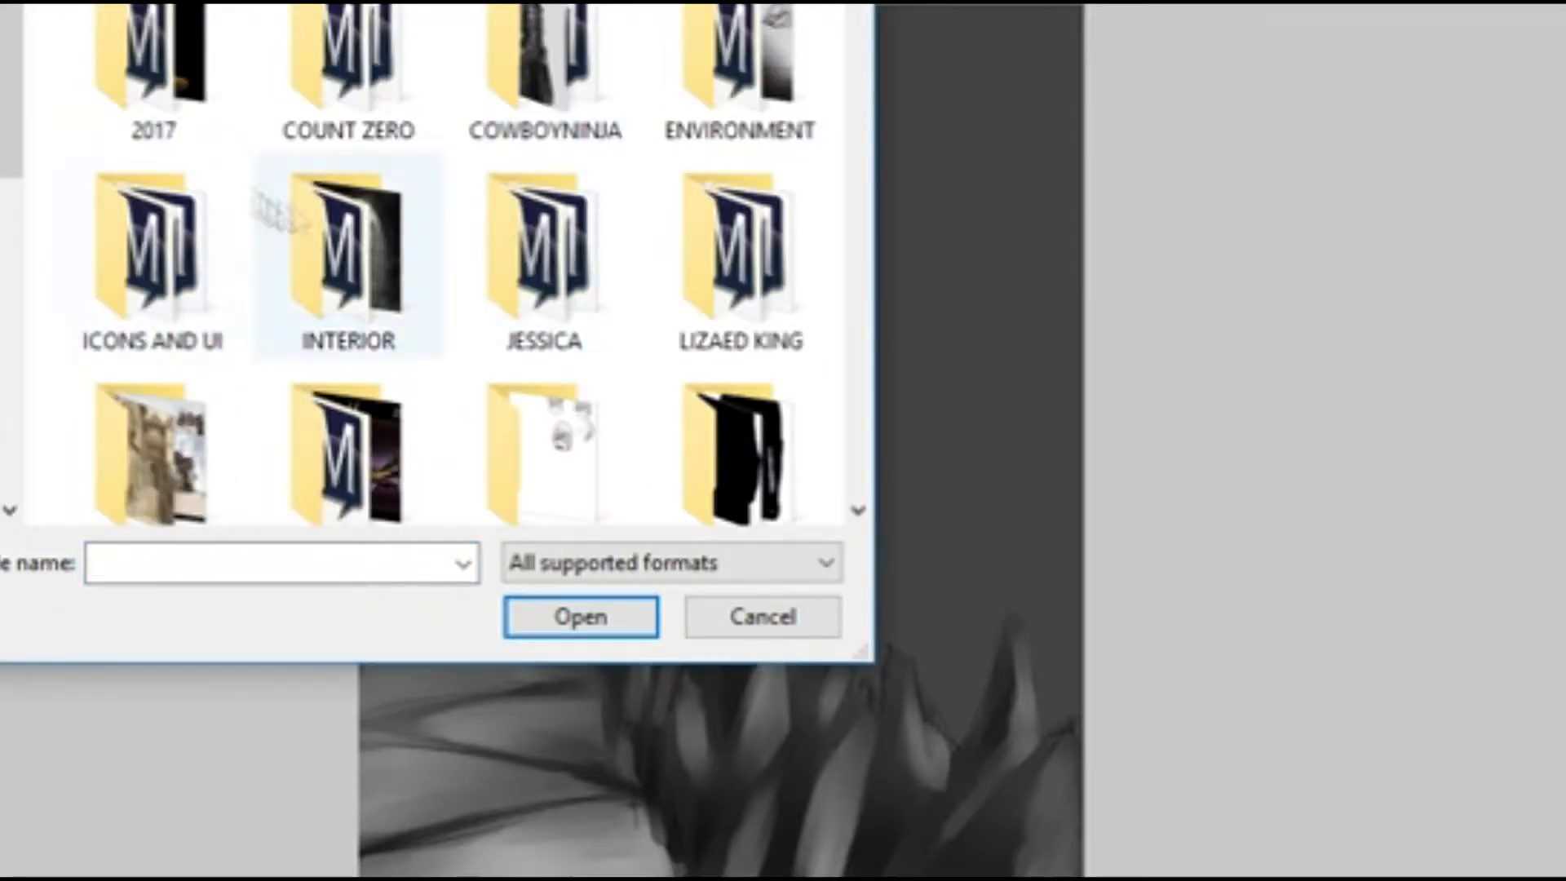
scroll(868, 10, "down", 1)
scroll(868, 10, "up", 1)
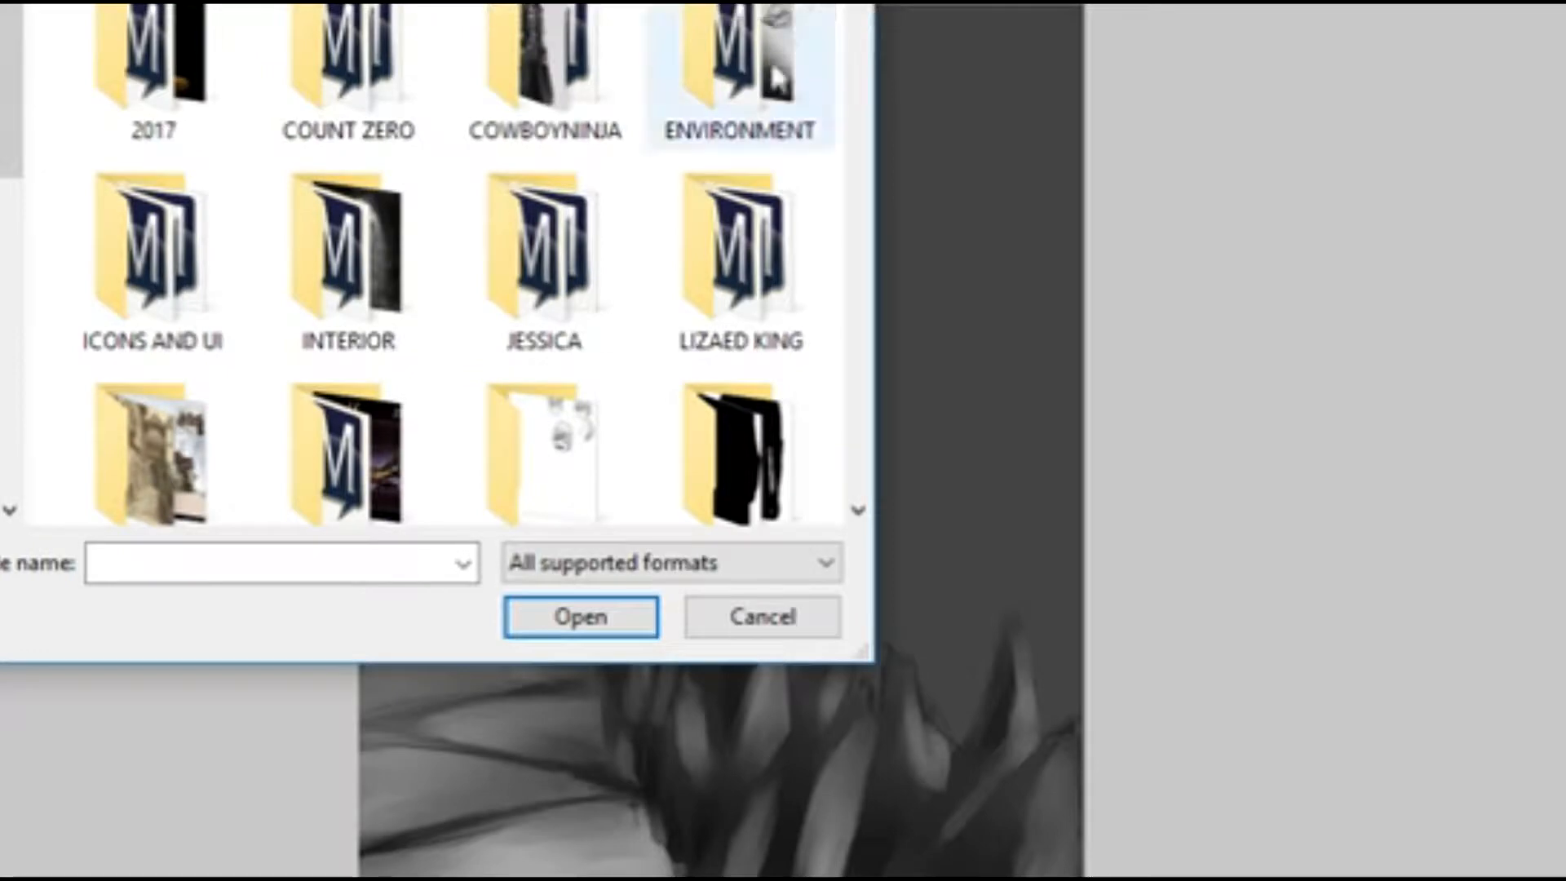
double_click(740, 57)
double_click(154, 33)
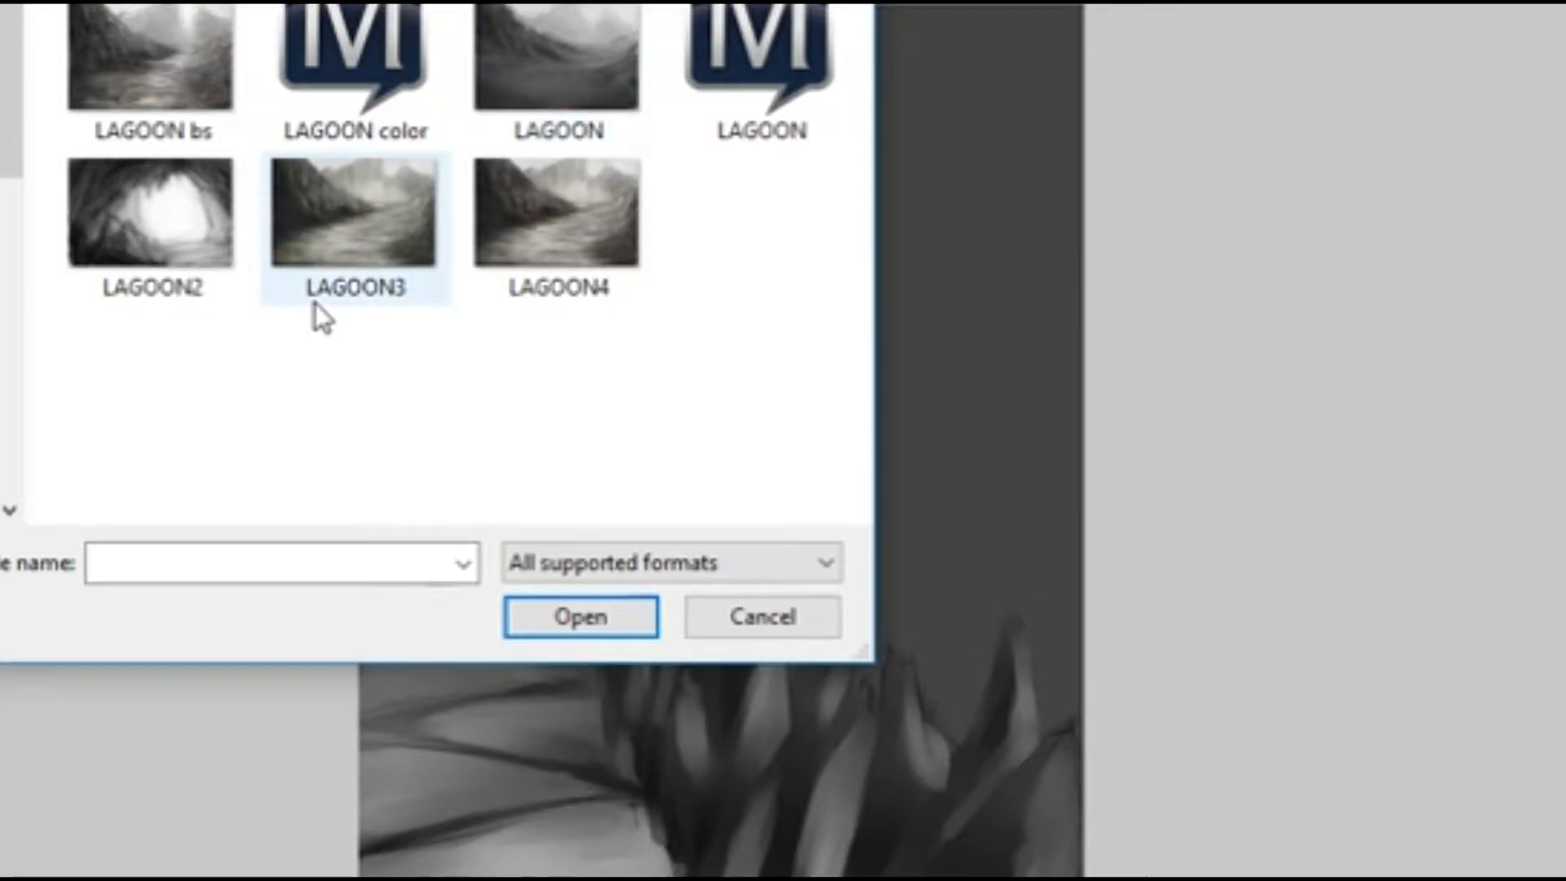
double_click(766, 57)
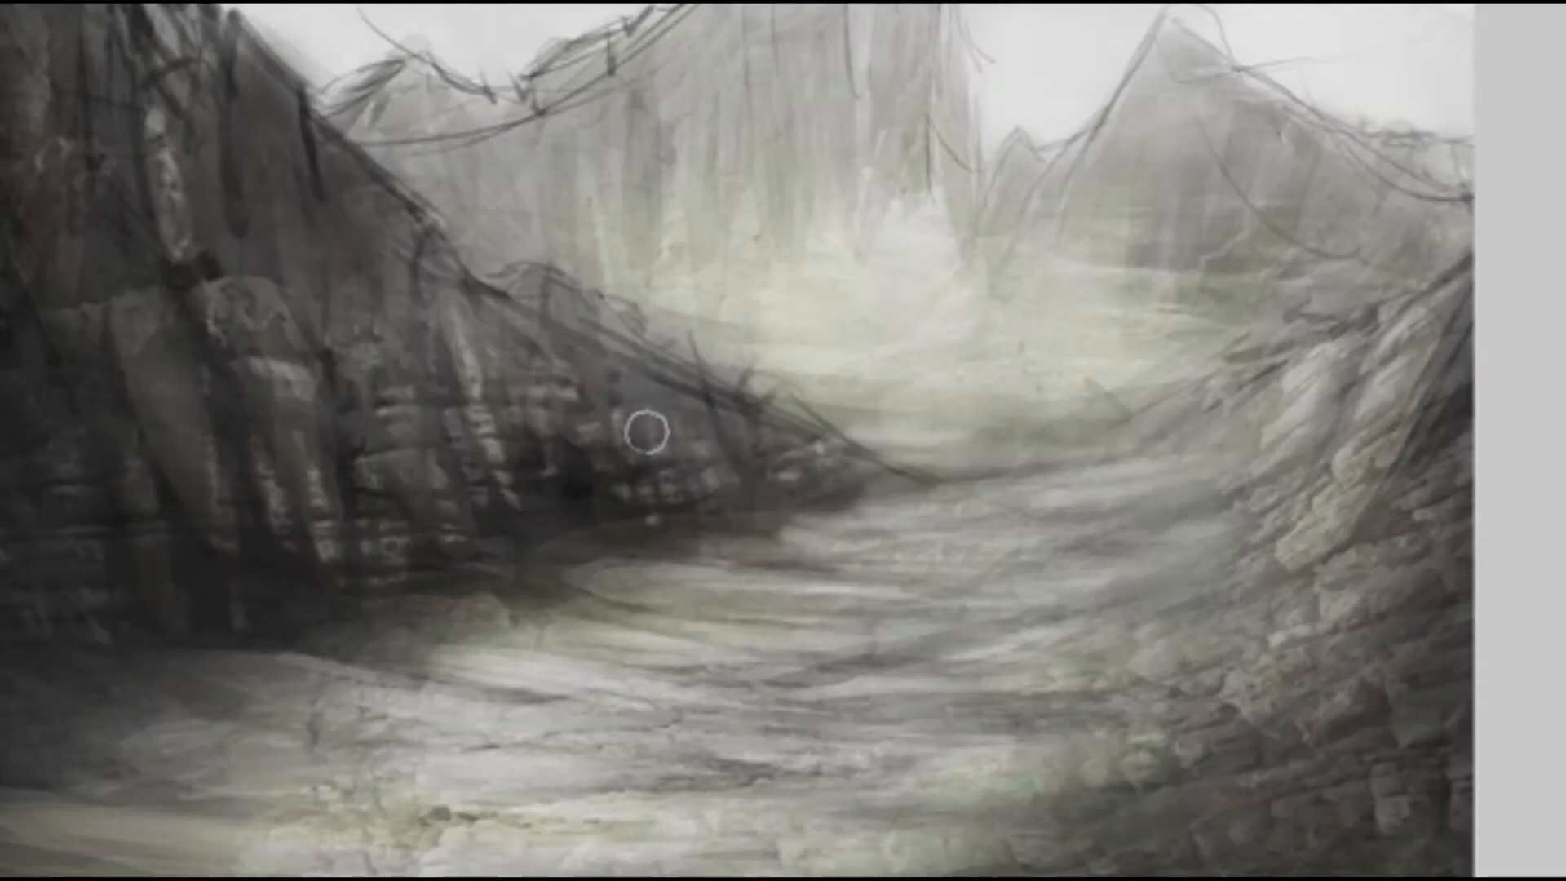
Switch the visibility of Layer 9 and the layers beneath it to examine what each contributes to the landscape.
scroll(190, 466, "down", 1)
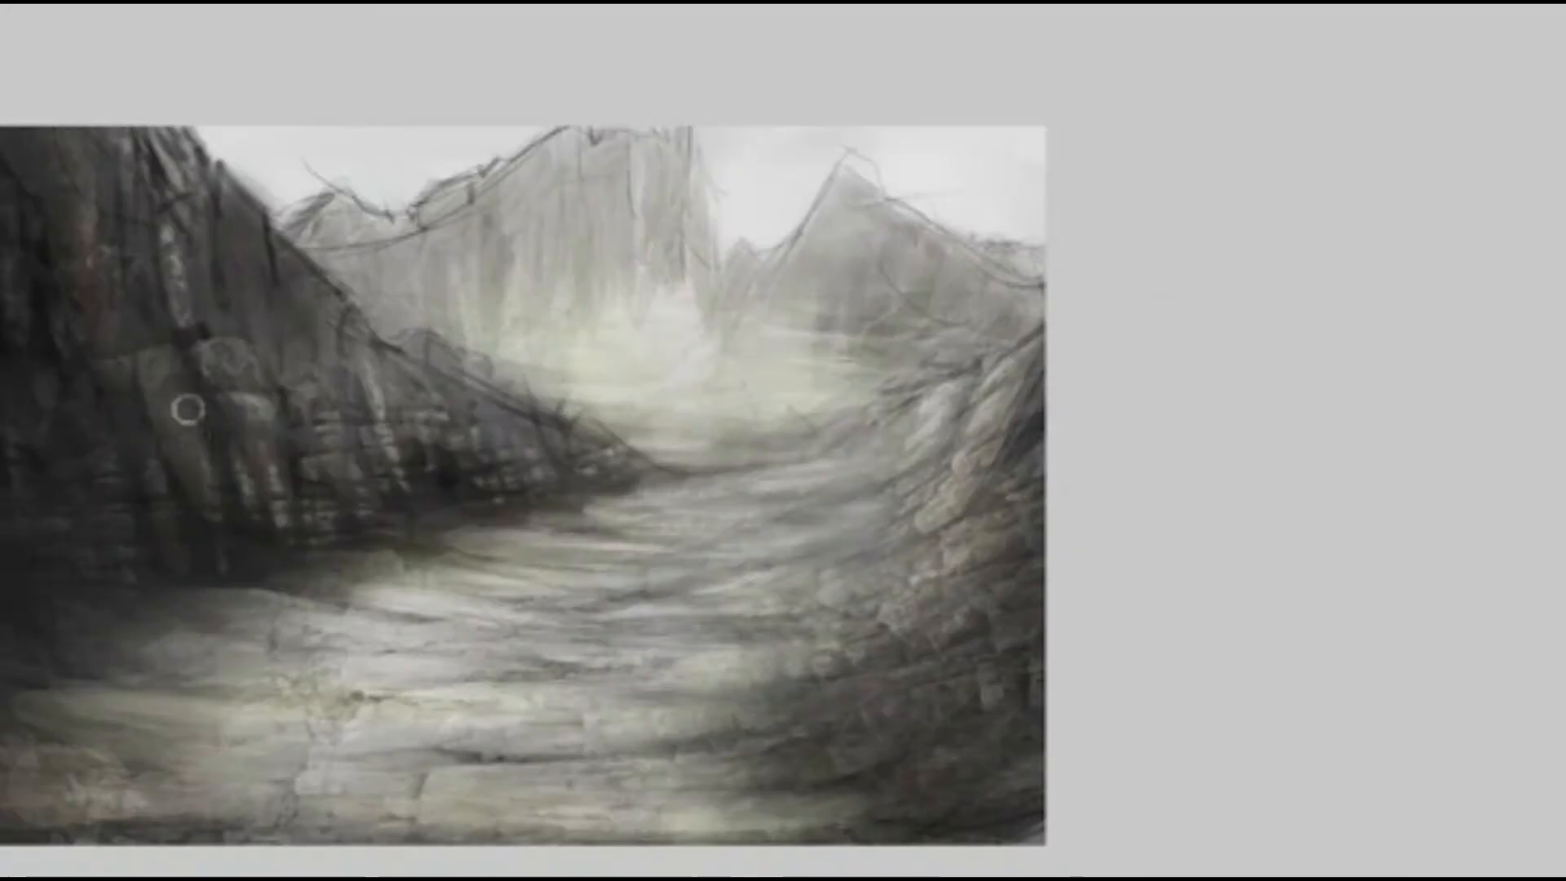
key("Tab")
left_click(1281, 740)
left_click(1281, 740)
left_click(1279, 814)
left_click(1283, 872)
left_click(1282, 806)
mouse_move(1559, 757)
left_mouse_down()
mouse_move(1556, 831)
mouse_move(1556, 757)
left_mouse_up()
key("Tab")
key("Tab")
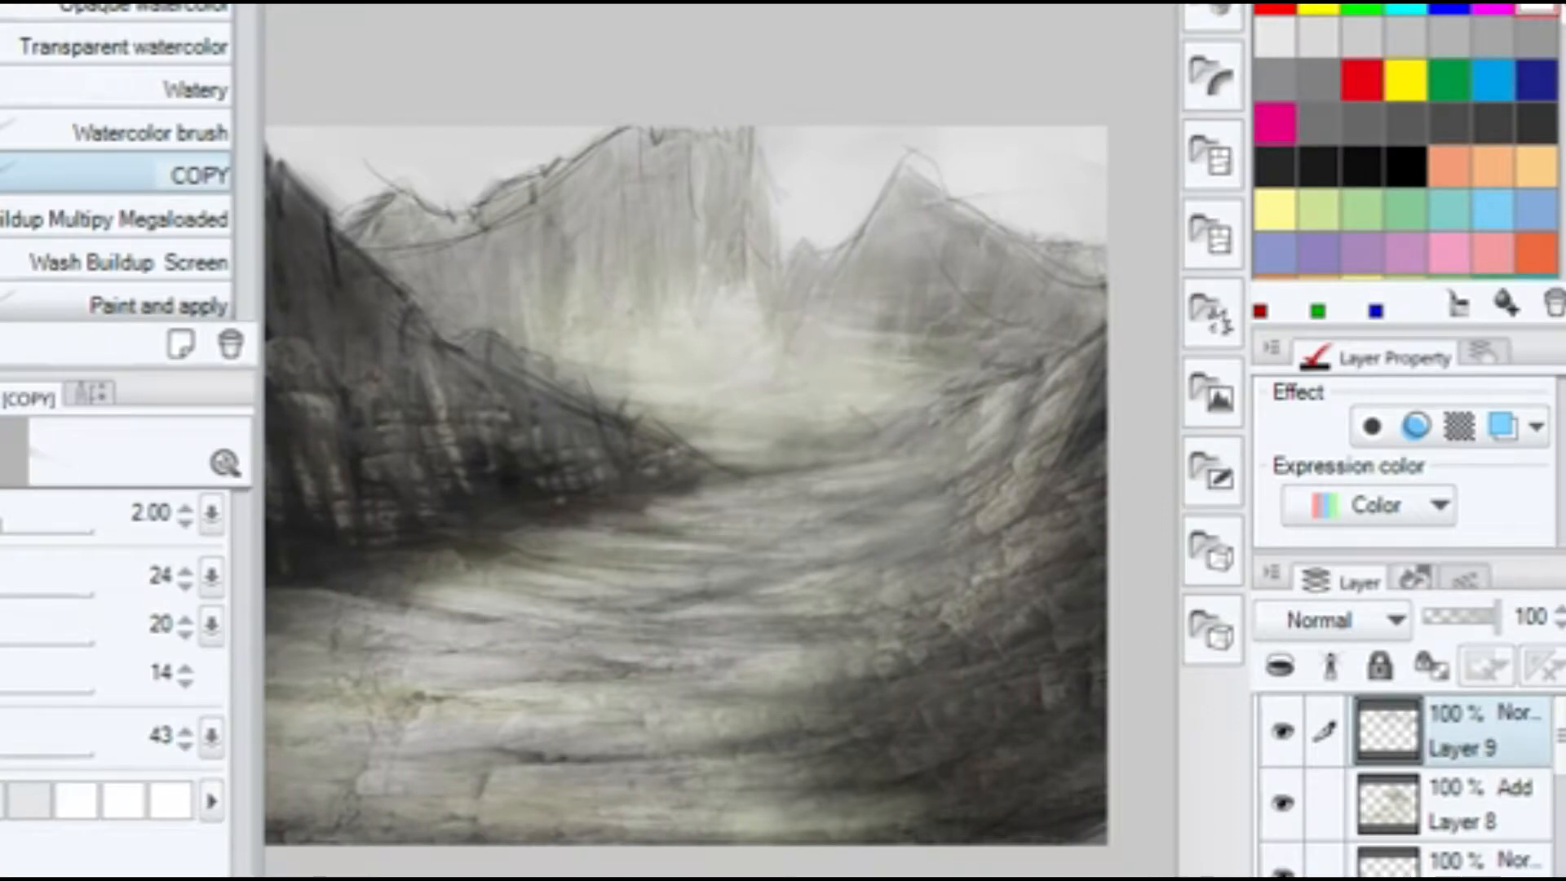
Try to merge Layer 9 down through the layers beneath it and undo the merges.
key("ctrl+e")
key("ctrl+e")
key("ctrl+e")
key("Return")
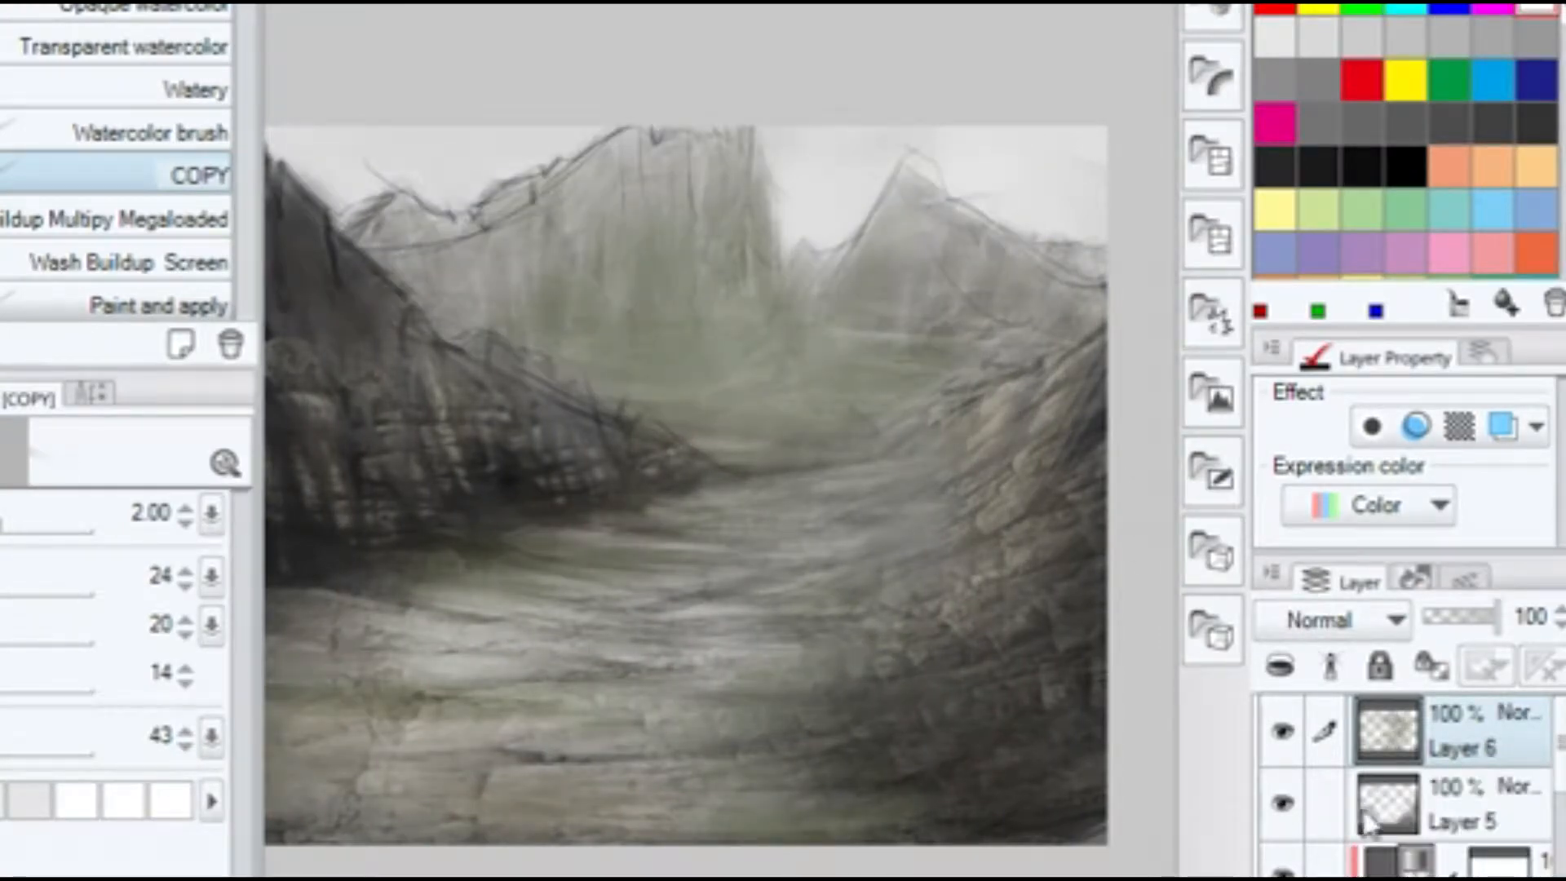
key("ctrl+z")
key("ctrl+z")
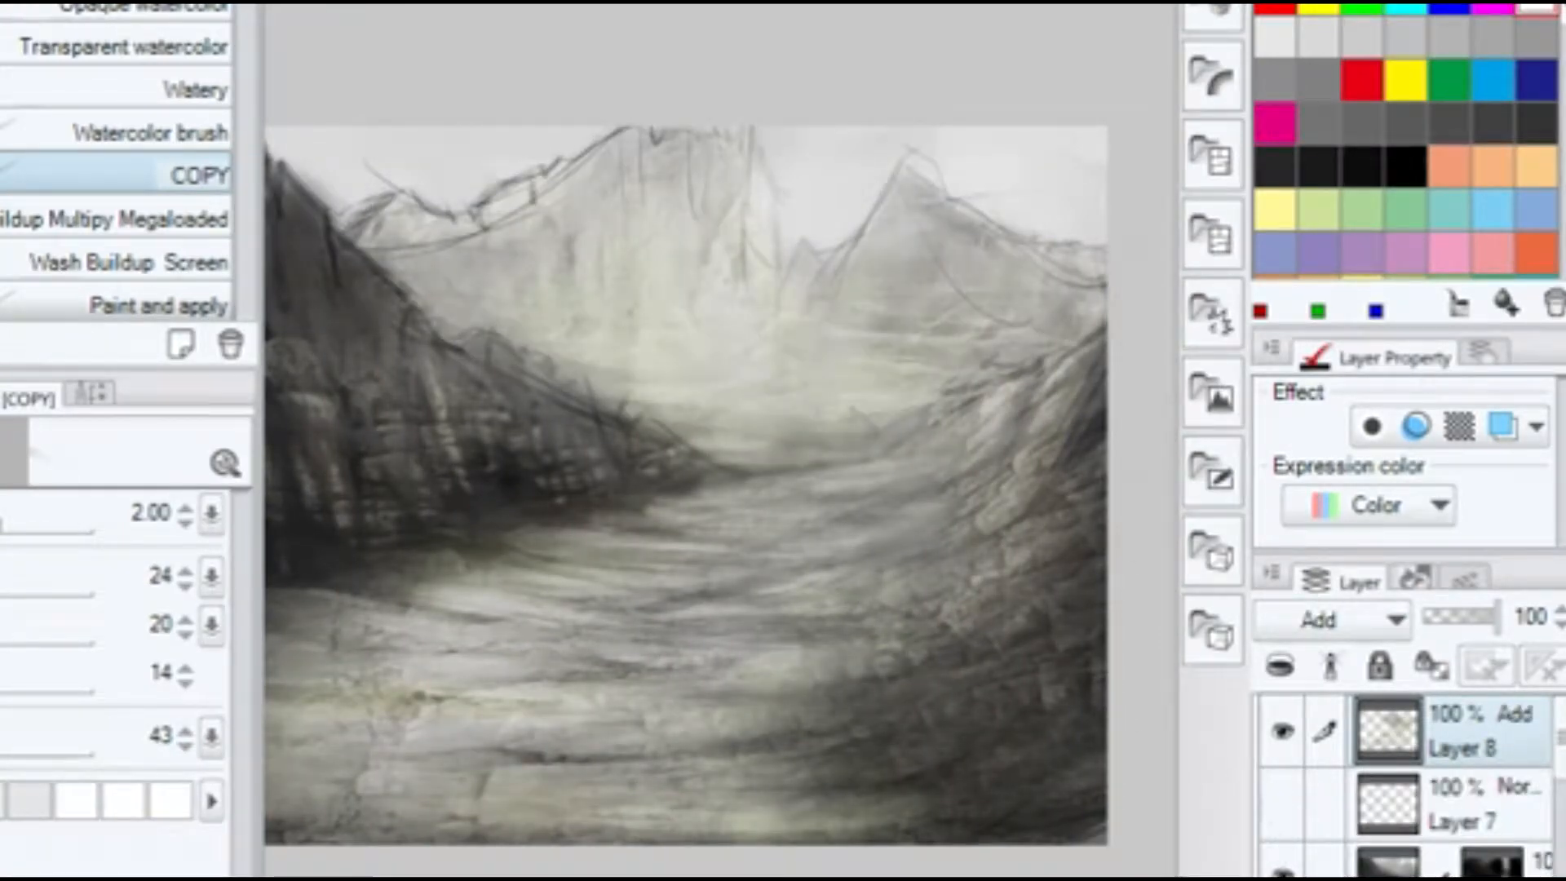
Try moving Layer 8 beneath Layer 7 and merging it into the masked layer with the mask applied; undo the merge.
left_click_drag(1464, 737, 1465, 841)
key("ctrl+e")
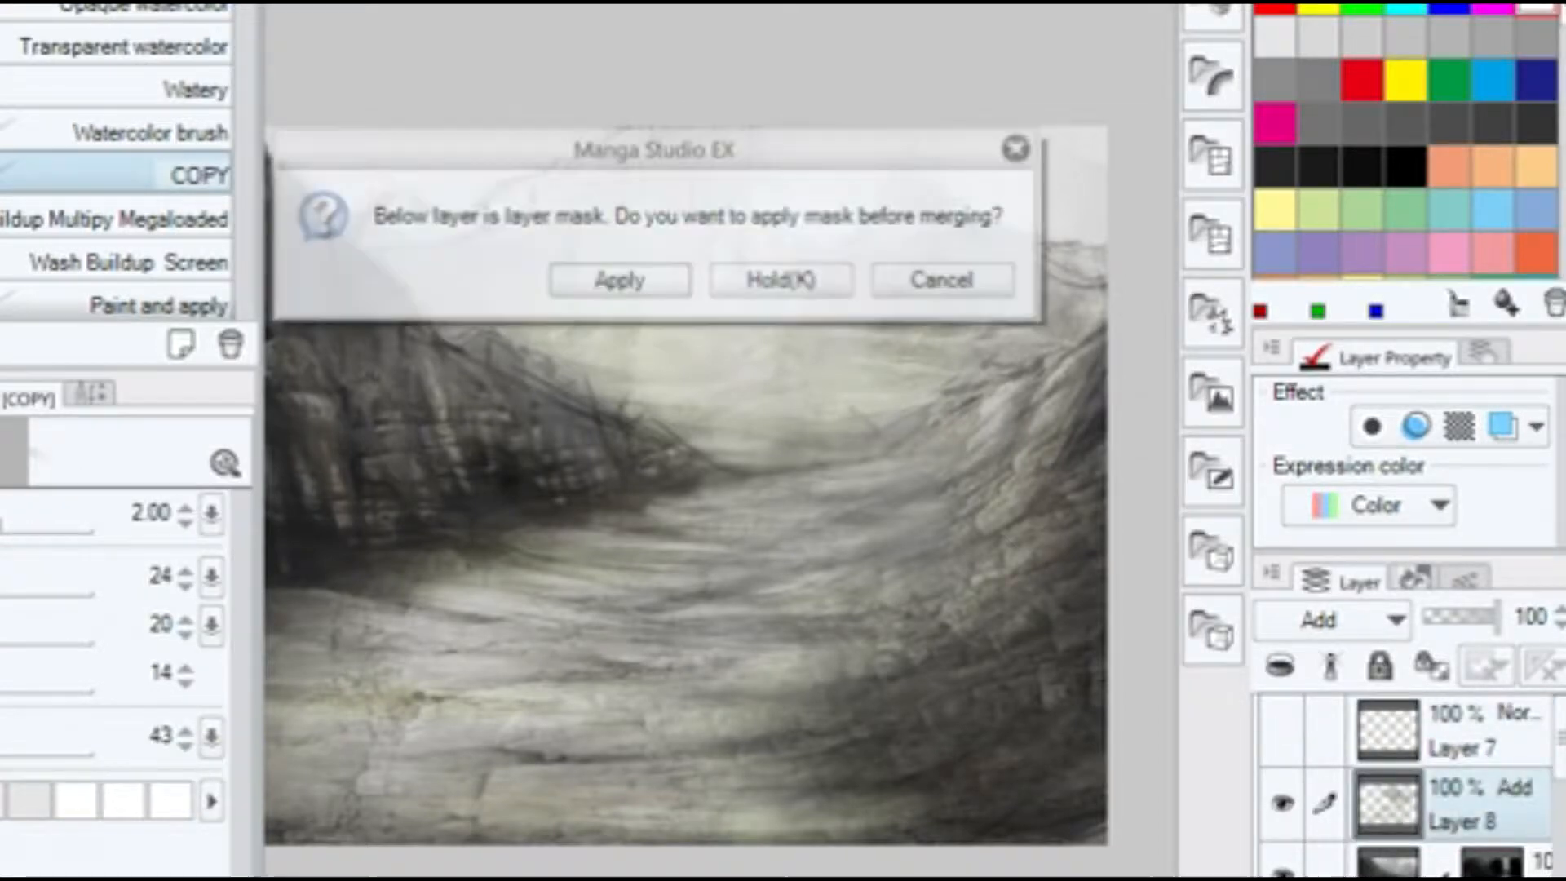
left_click(655, 288)
key("ctrl+z")
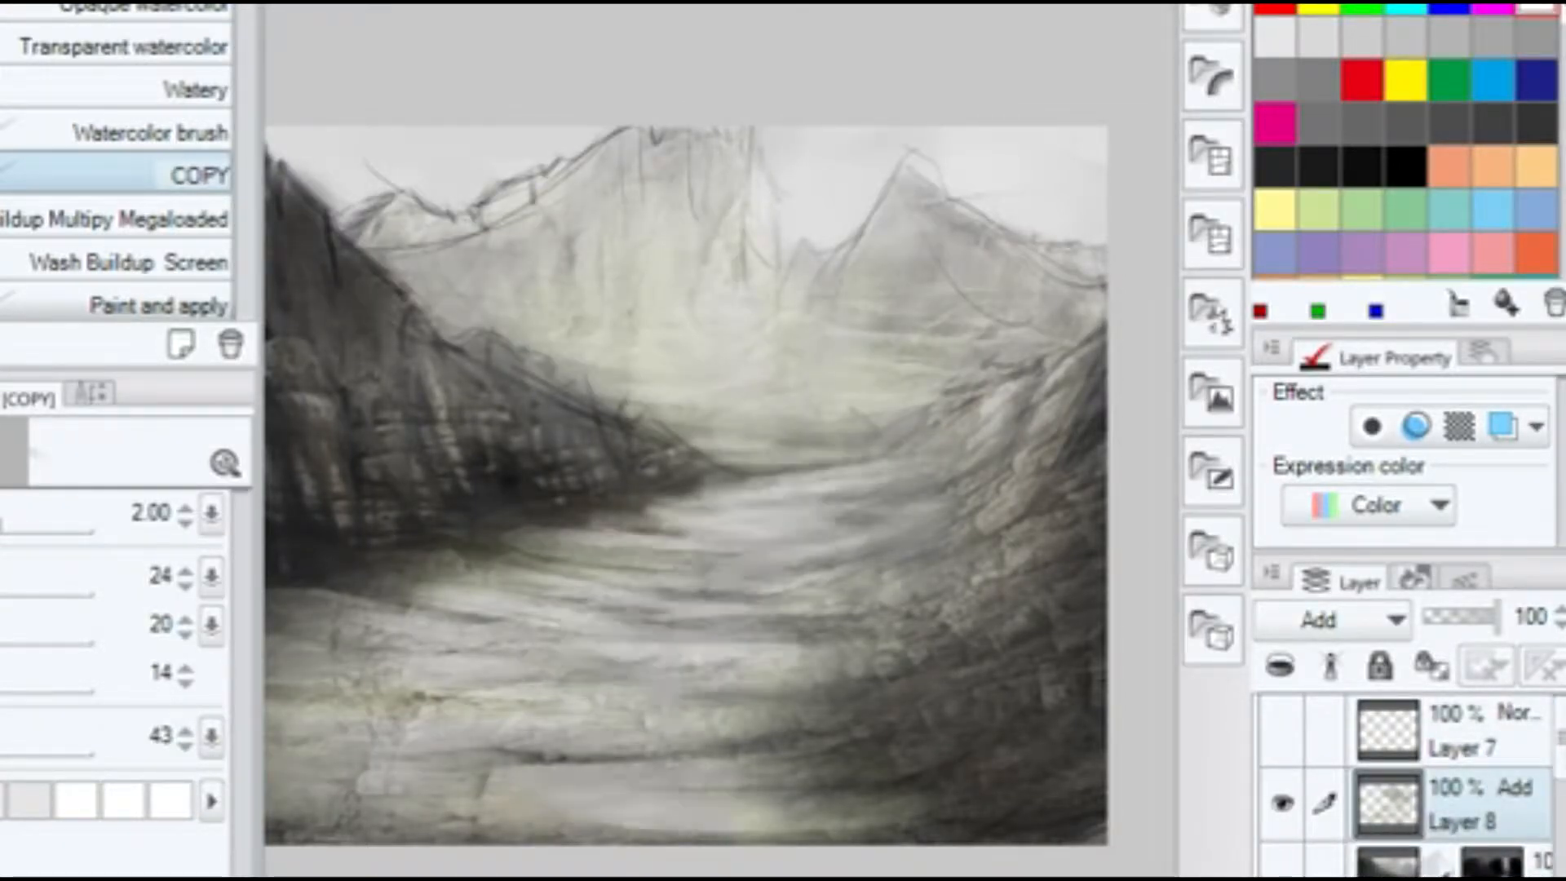
Try again to merge Layer 8 into the masked layer after adjusting the mask, and undo the merge.
left_click(1477, 863)
left_click(1387, 506)
left_click(1354, 604)
left_click(1405, 831)
key("ctrl+e")
left_click(632, 287)
key("ctrl+z")
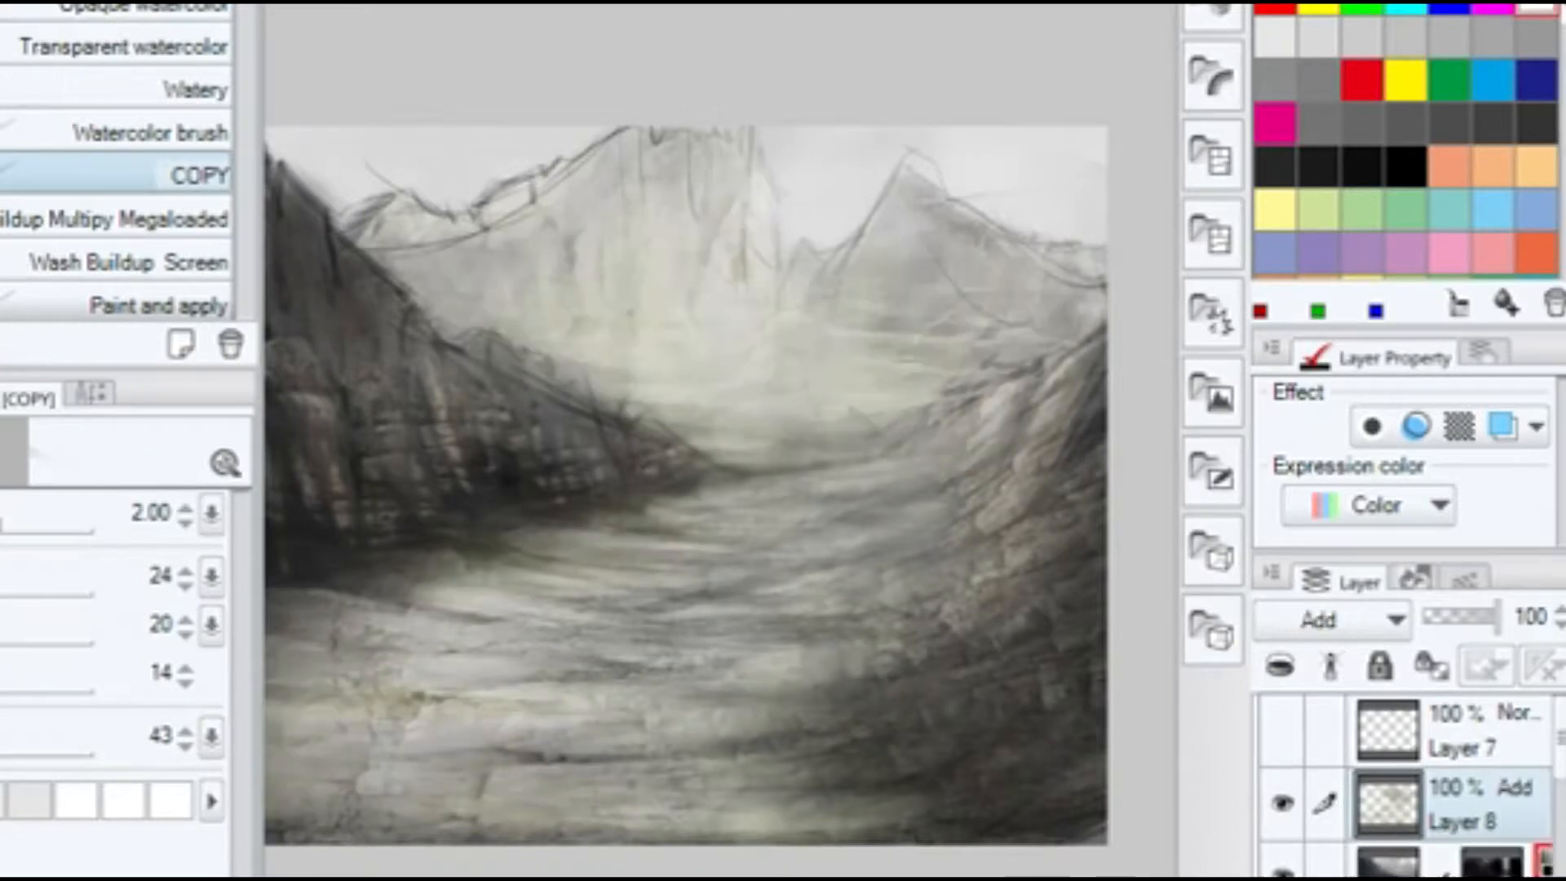
Try to merge Layer 8 down from beneath the masked layer, and undo the layer changes.
left_click_drag(1481, 803, 1480, 877)
key("ctrl+e")
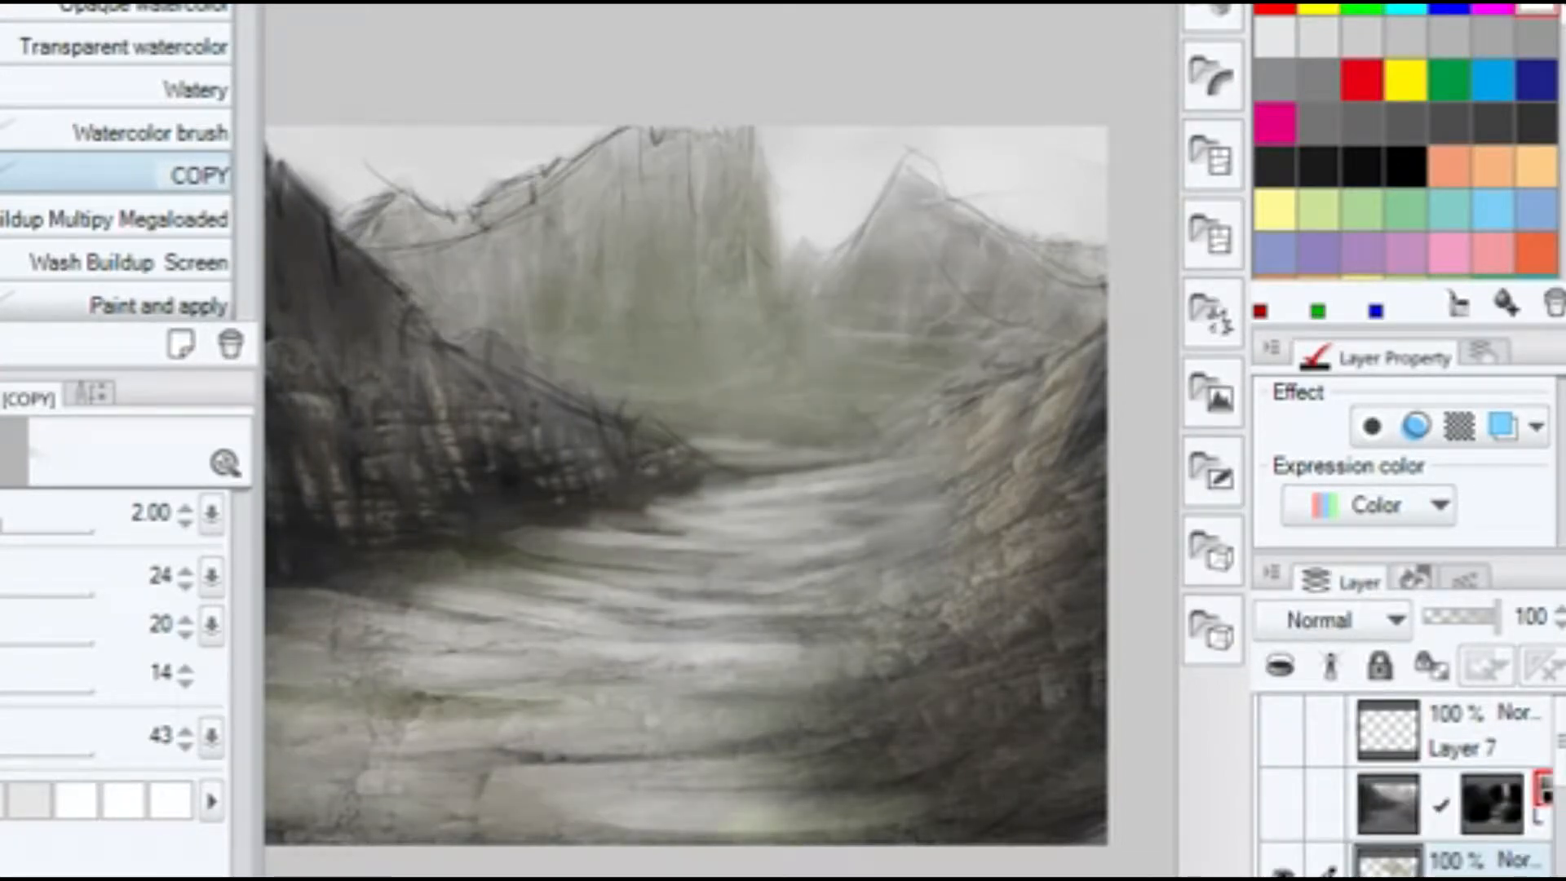
key("ctrl+z")
key("ctrl+z")
key("ctrl+z")
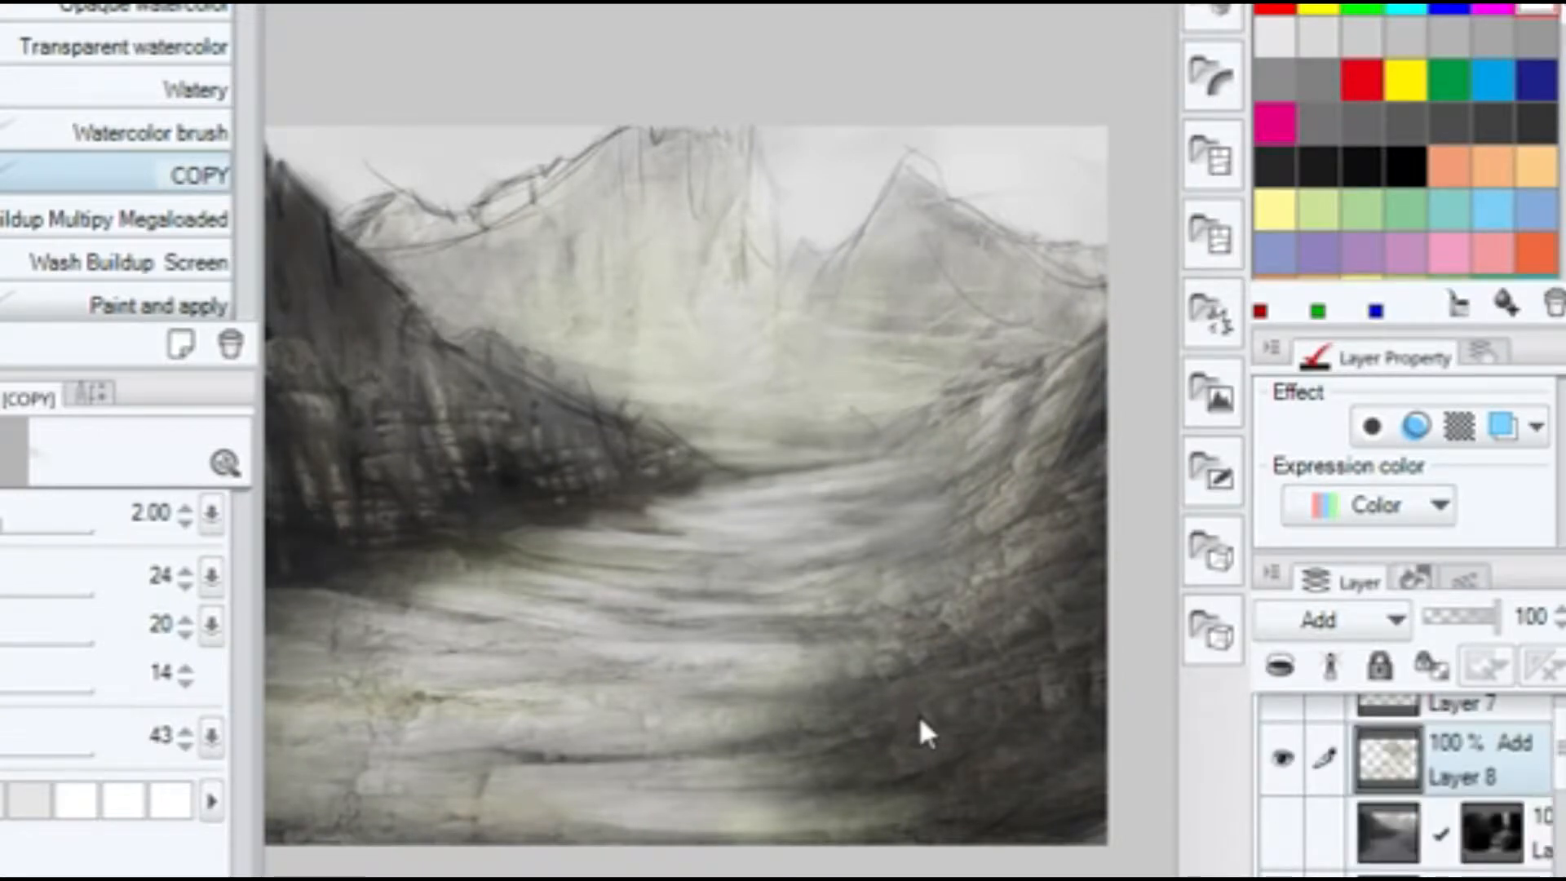
key("Tab")
key("ctrl+z")
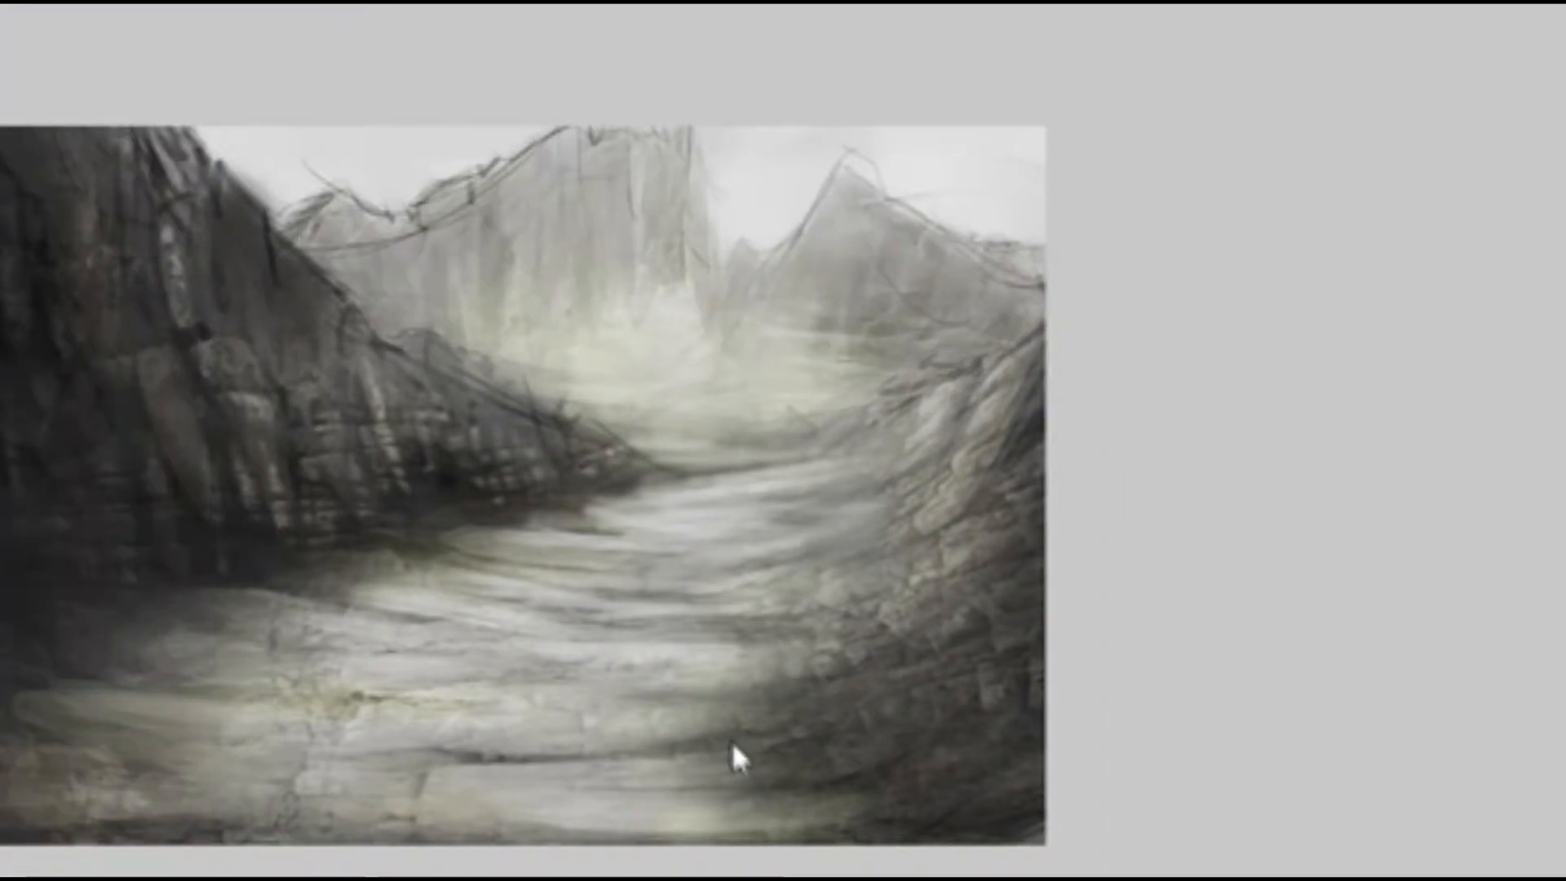
Lasso the landscape in the pasted screenshot and delete everything outside the selection.
scroll(650, 851, "up", 1)
left_click_drag(415, 561, 664, 779)
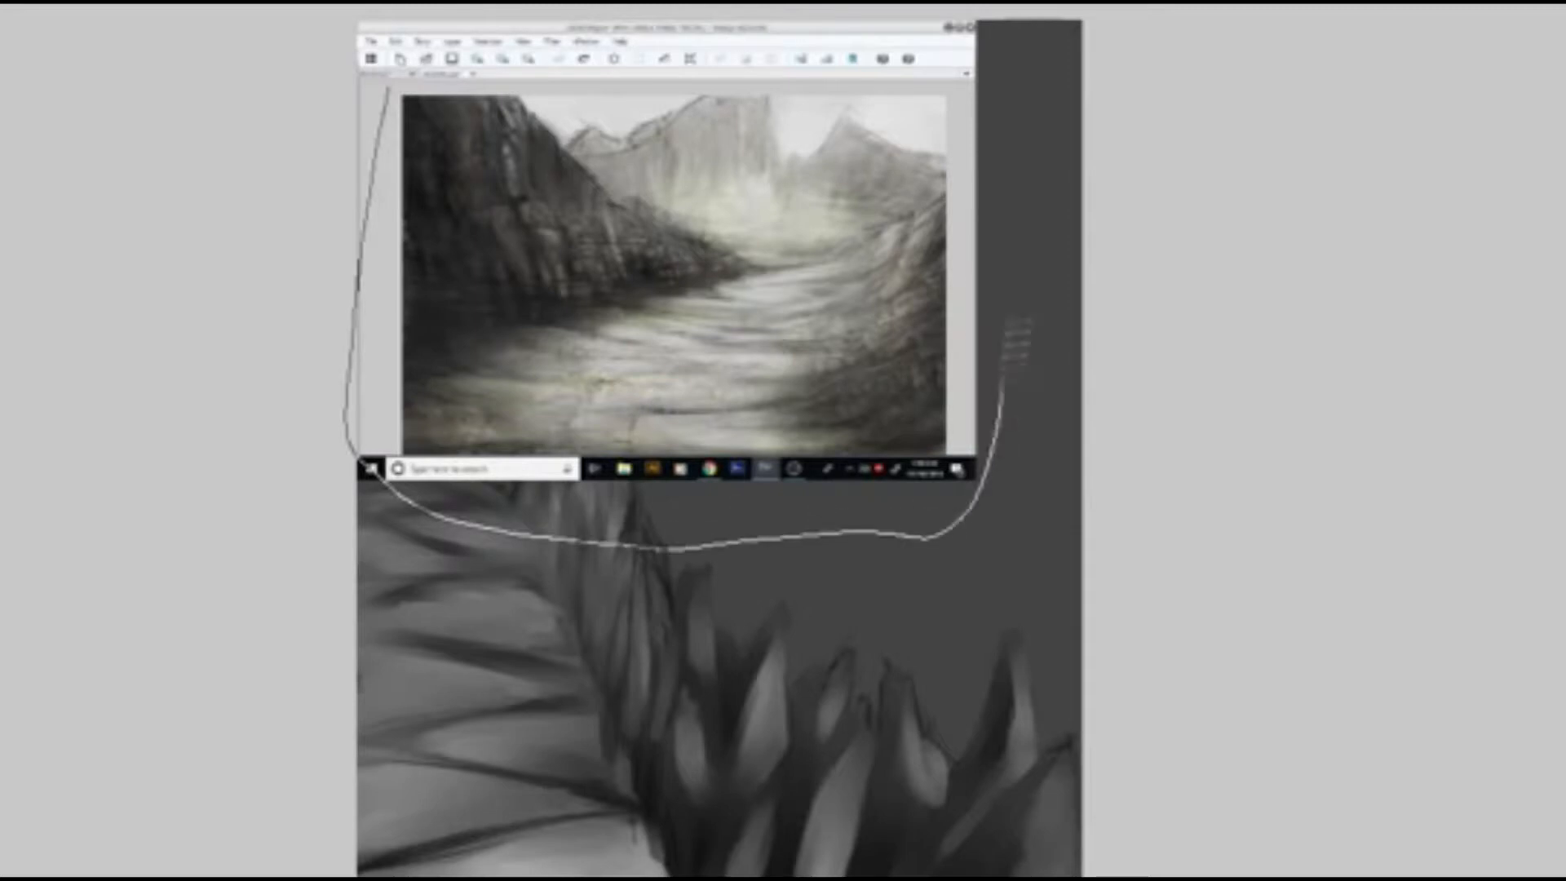
left_click_drag(1011, 343, 978, 65)
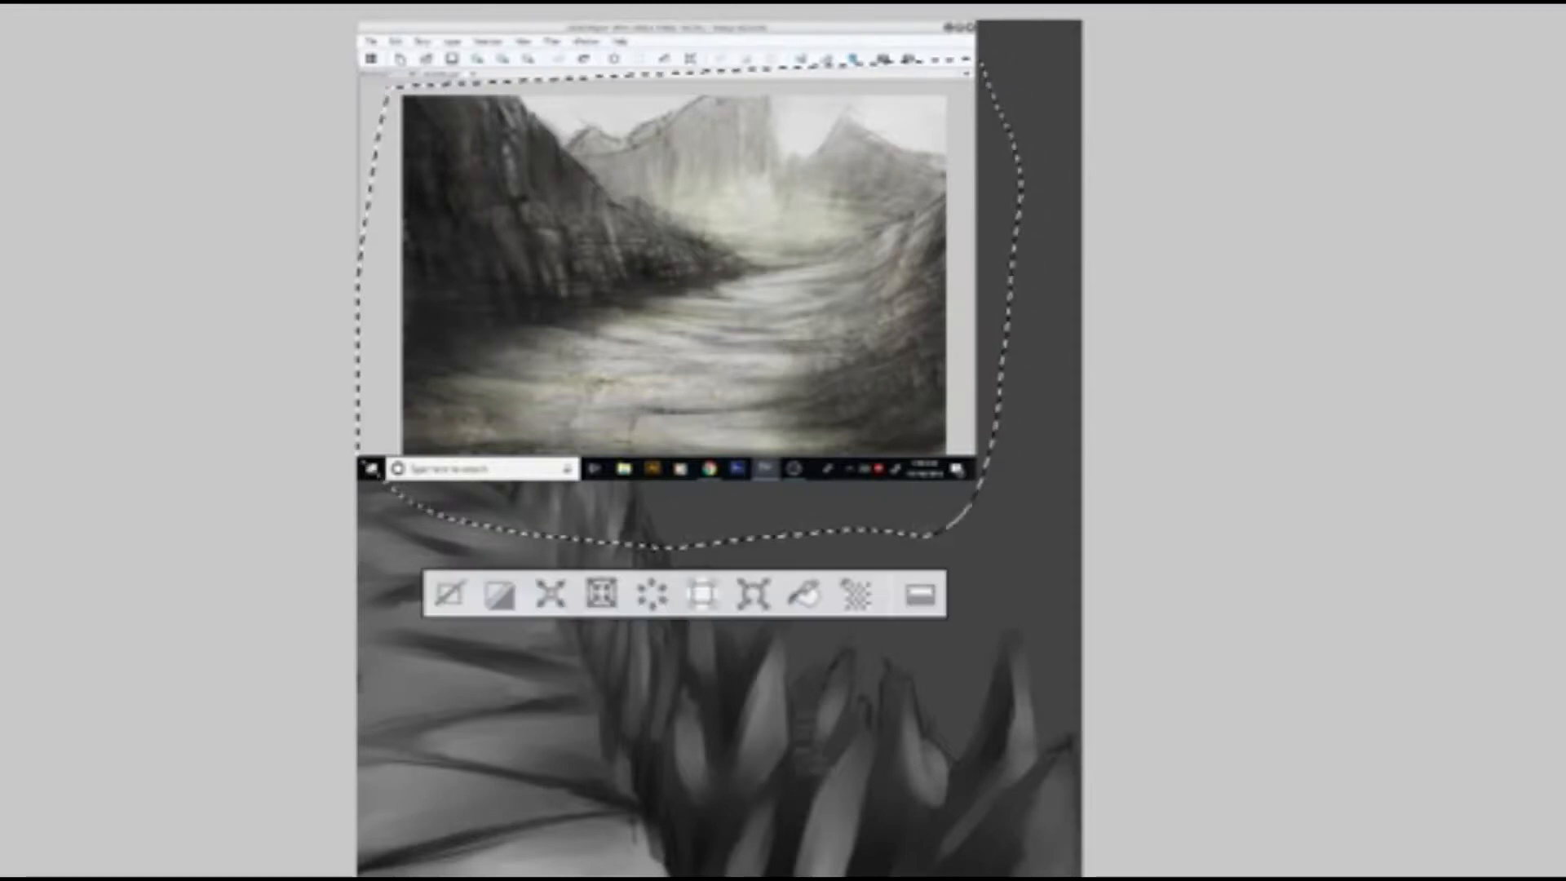
left_click(701, 598)
Trim the pasted landscape with a tighter lasso around its edges and clear the selection.
mouse_move(396, 69)
left_mouse_down()
mouse_move(379, 375)
mouse_move(497, 496)
mouse_move(396, 77)
left_mouse_up()
mouse_move(961, 437)
left_mouse_down()
mouse_move(977, 76)
mouse_move(858, 59)
mouse_move(417, 66)
mouse_move(374, 246)
mouse_move(397, 459)
left_mouse_up()
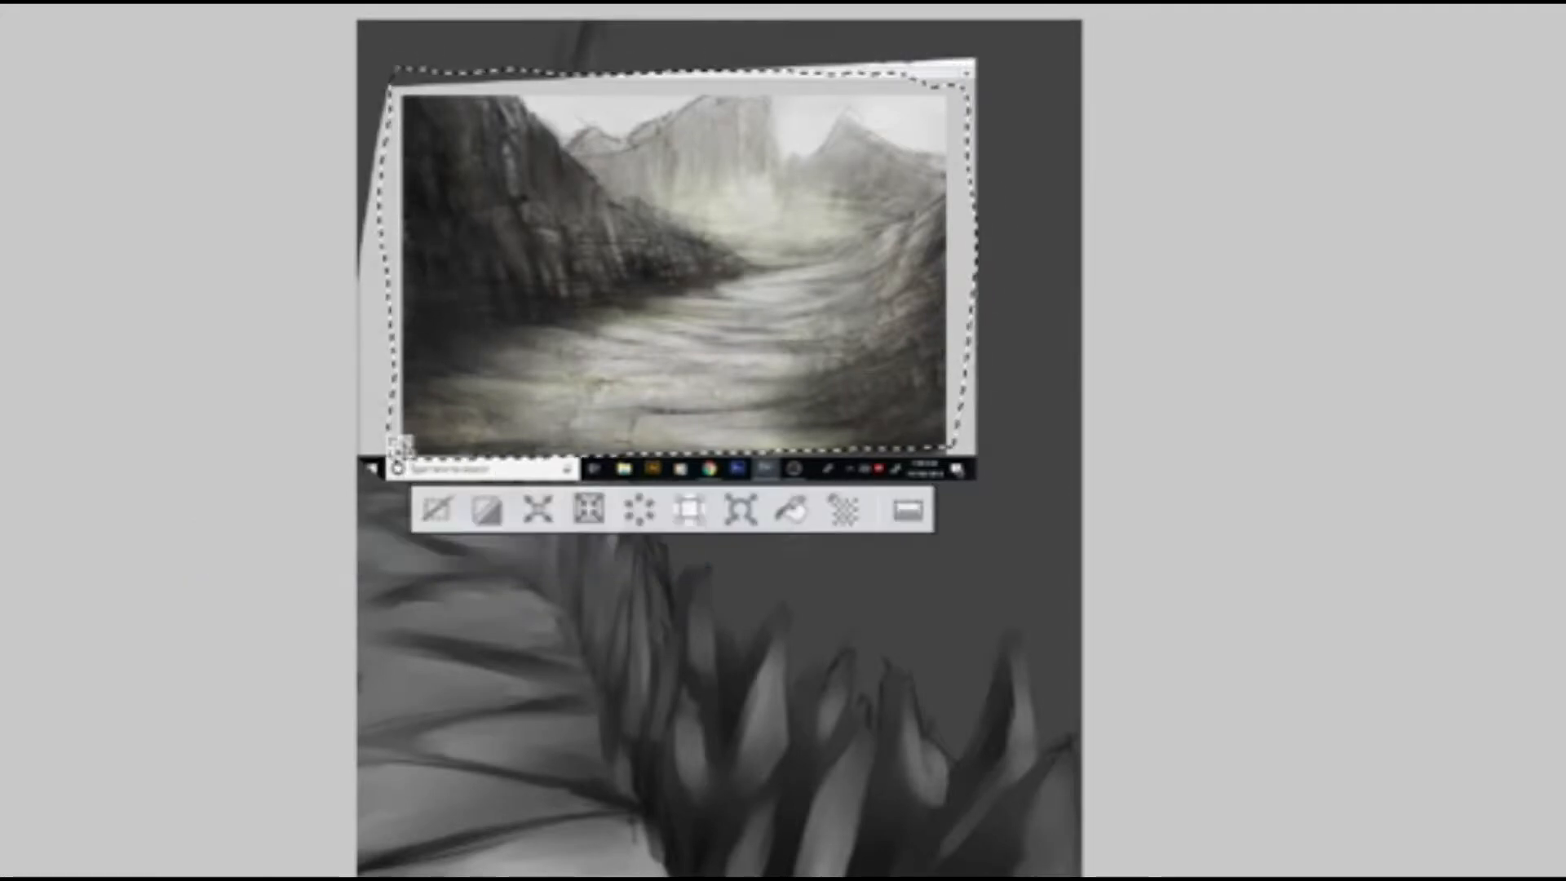
left_click(690, 512)
key("ctrl+d")
left_click_drag(568, 421, 566, 426)
key("ctrl+d")
Move the landscape to the canvas's lower left and isolate its lassoed ground area by deleting everything outside the selection.
mouse_move(562, 333)
left_mouse_down()
mouse_move(422, 794)
mouse_move(515, 740)
mouse_move(531, 766)
mouse_move(514, 765)
left_mouse_up()
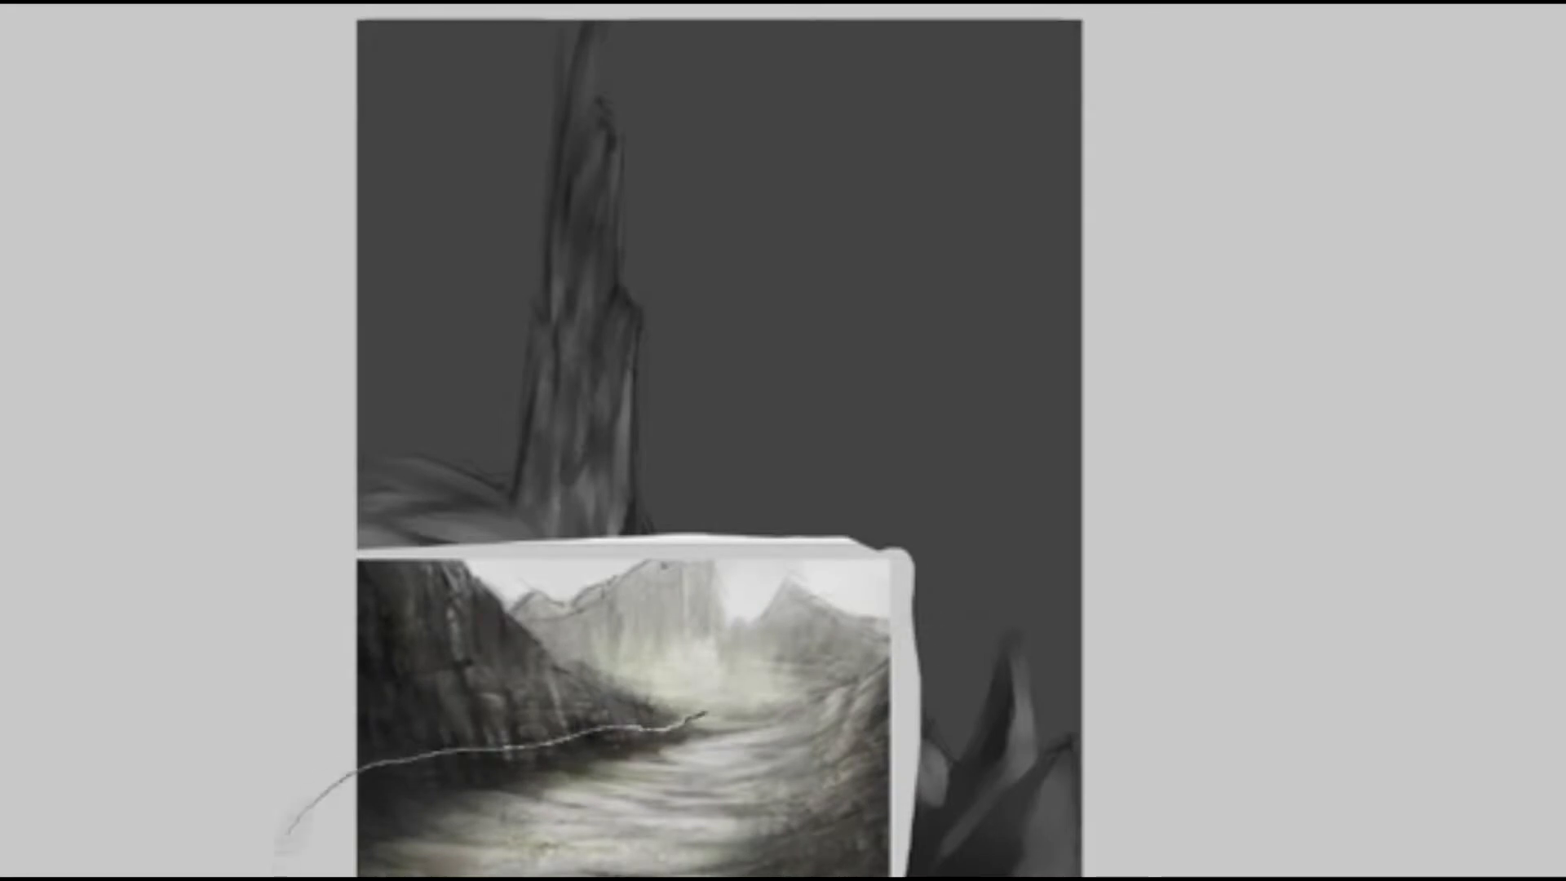
left_click_drag(836, 713, 848, 746)
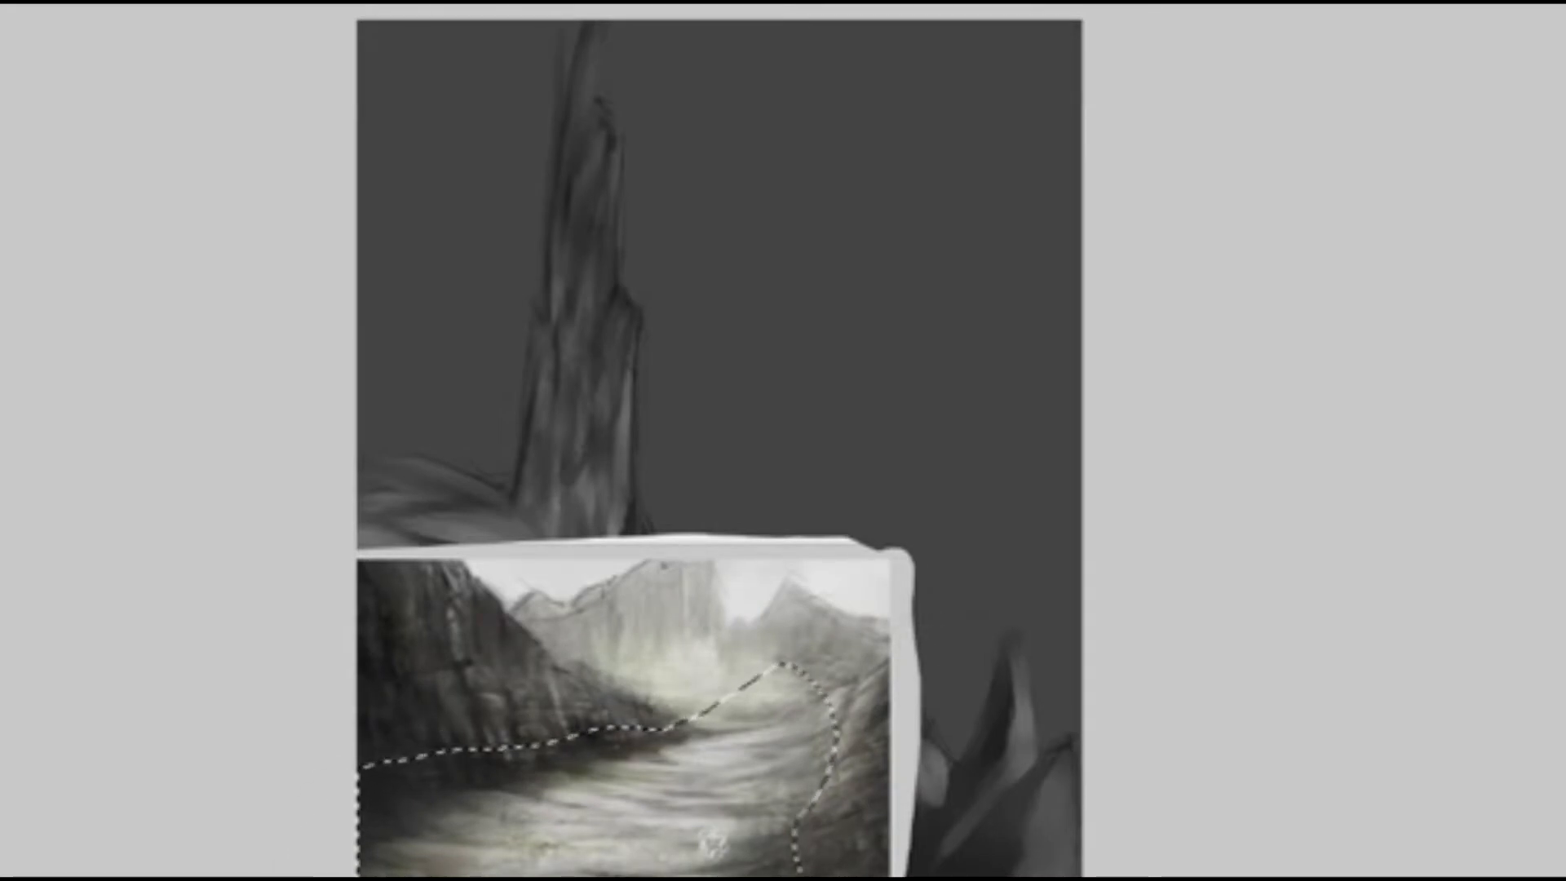
left_click_drag(713, 818, 771, 383)
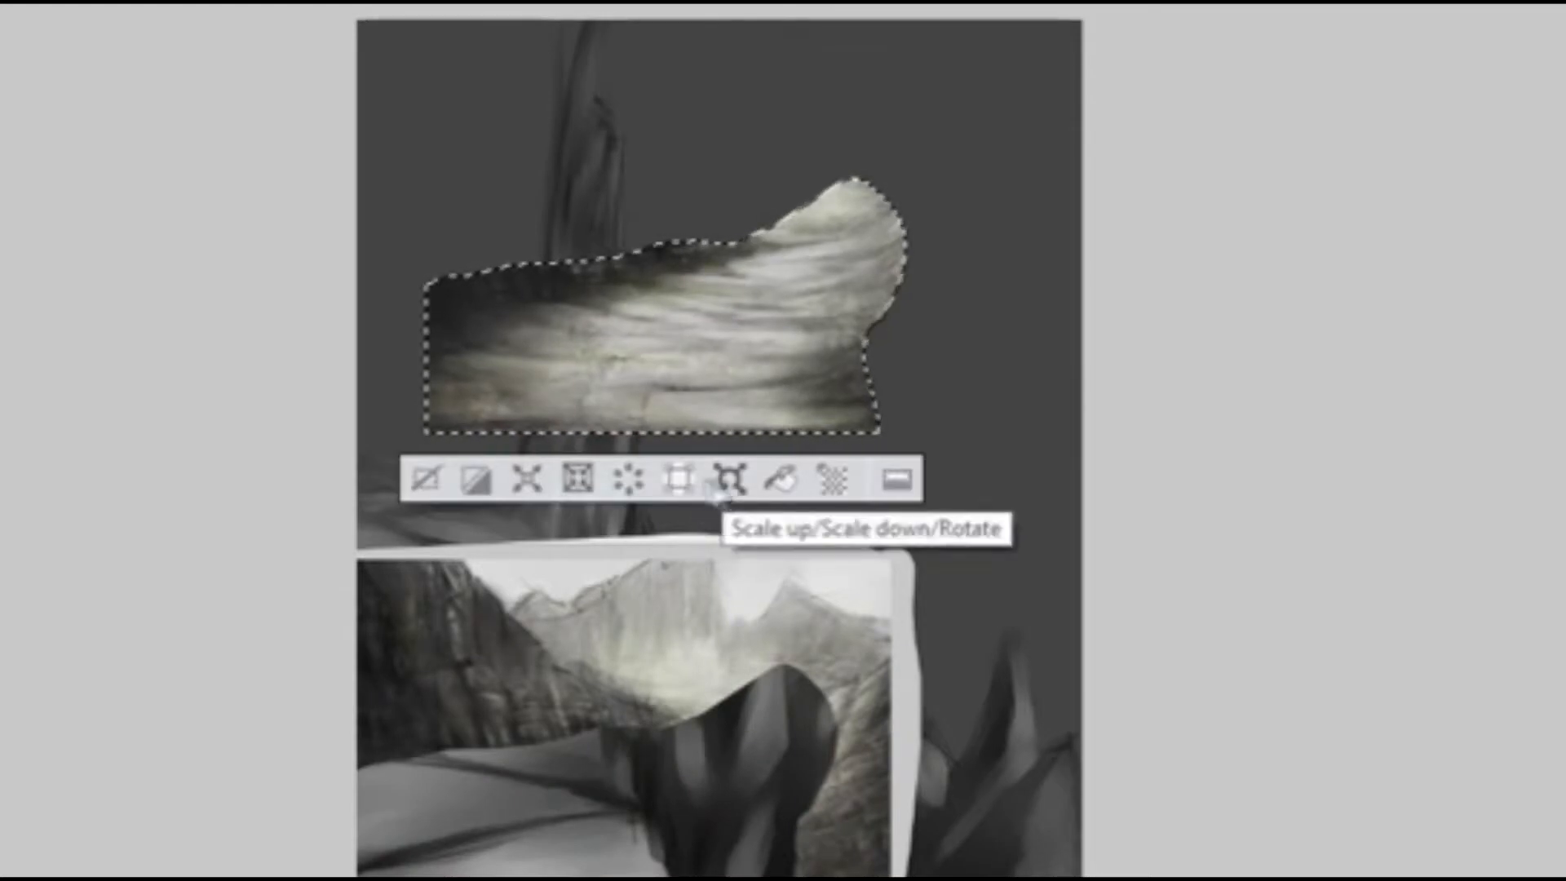
left_click(677, 478)
Flip the isolated ground piece horizontally and place it over the lower left of the painting.
left_click(730, 478)
left_click_drag(905, 302, 0, 303)
left_click_drag(114, 304, 520, 805)
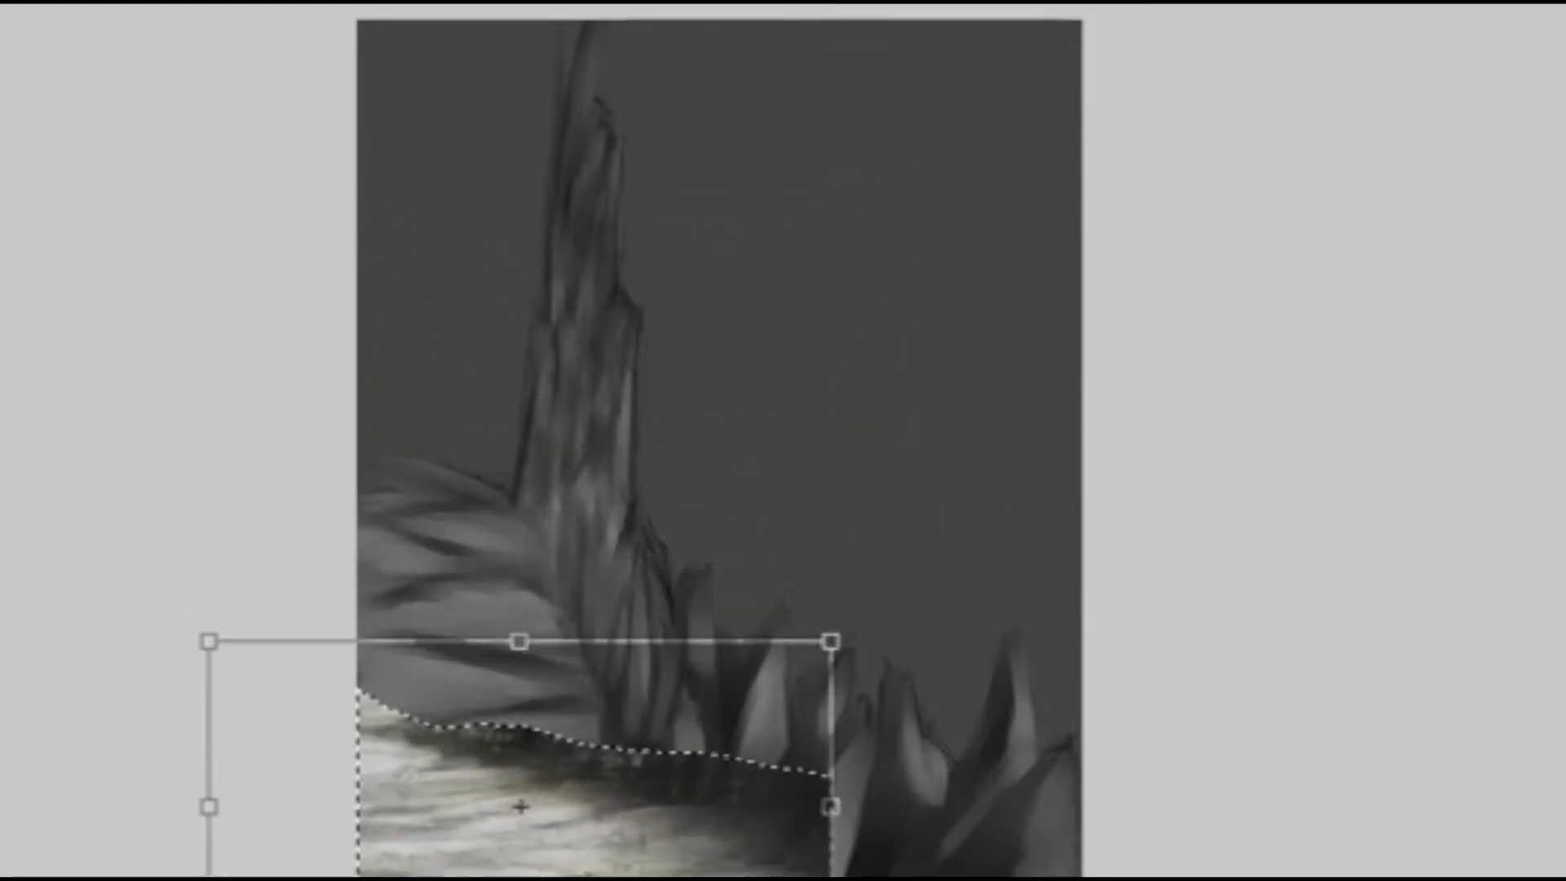
left_click_drag(526, 652, 568, 721)
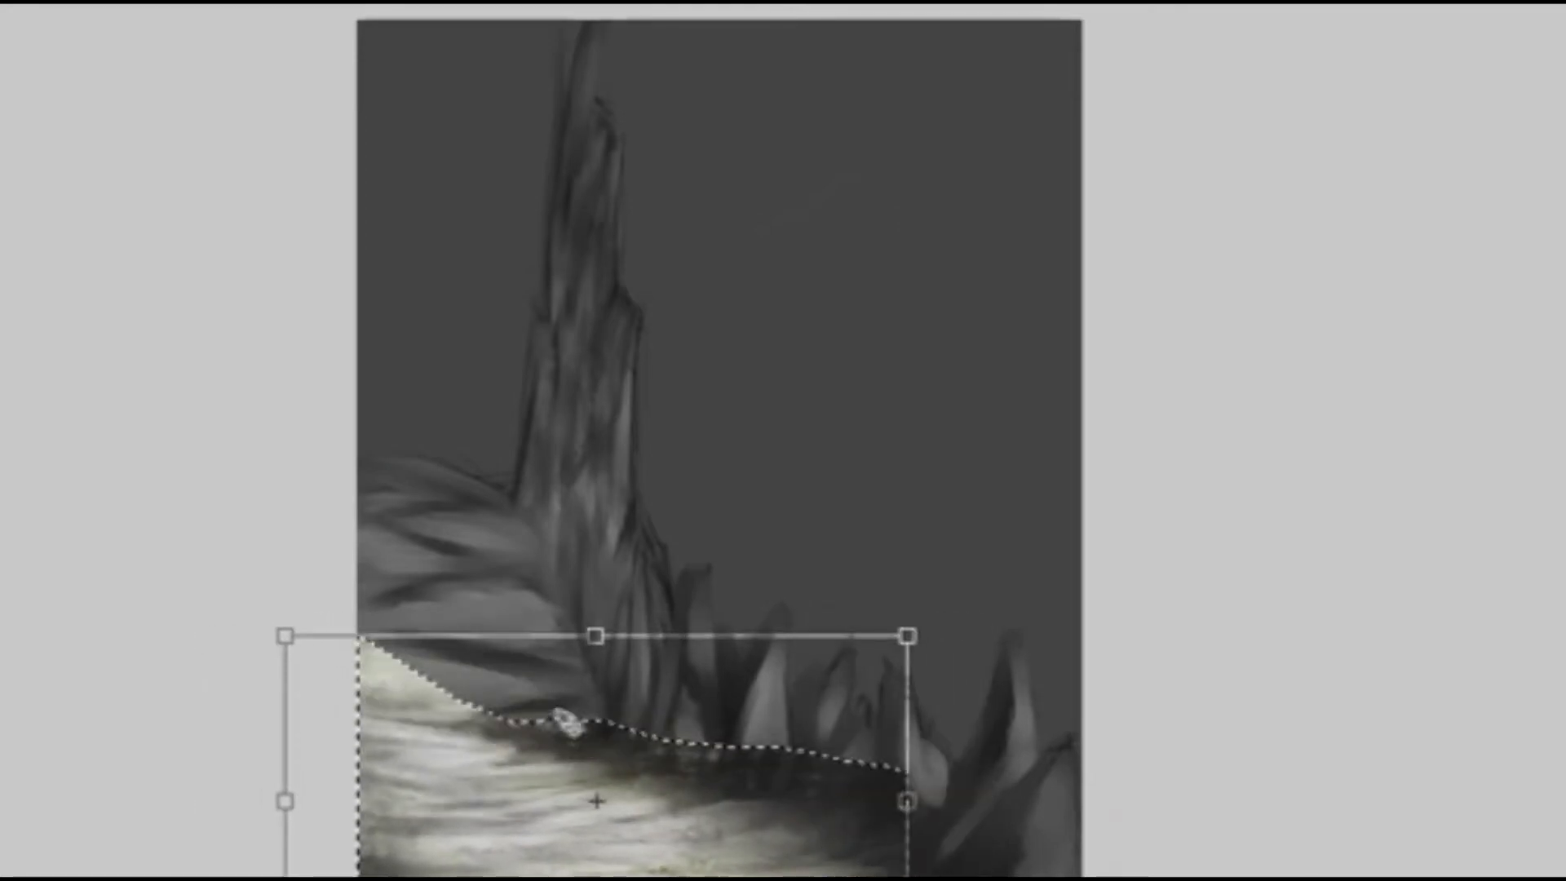
Stretch and distort the ground piece so it slopes down from beside the spire toward the spikes, and apply the transform.
left_click_drag(595, 635, 639, 607)
left_click_drag(580, 779, 567, 735)
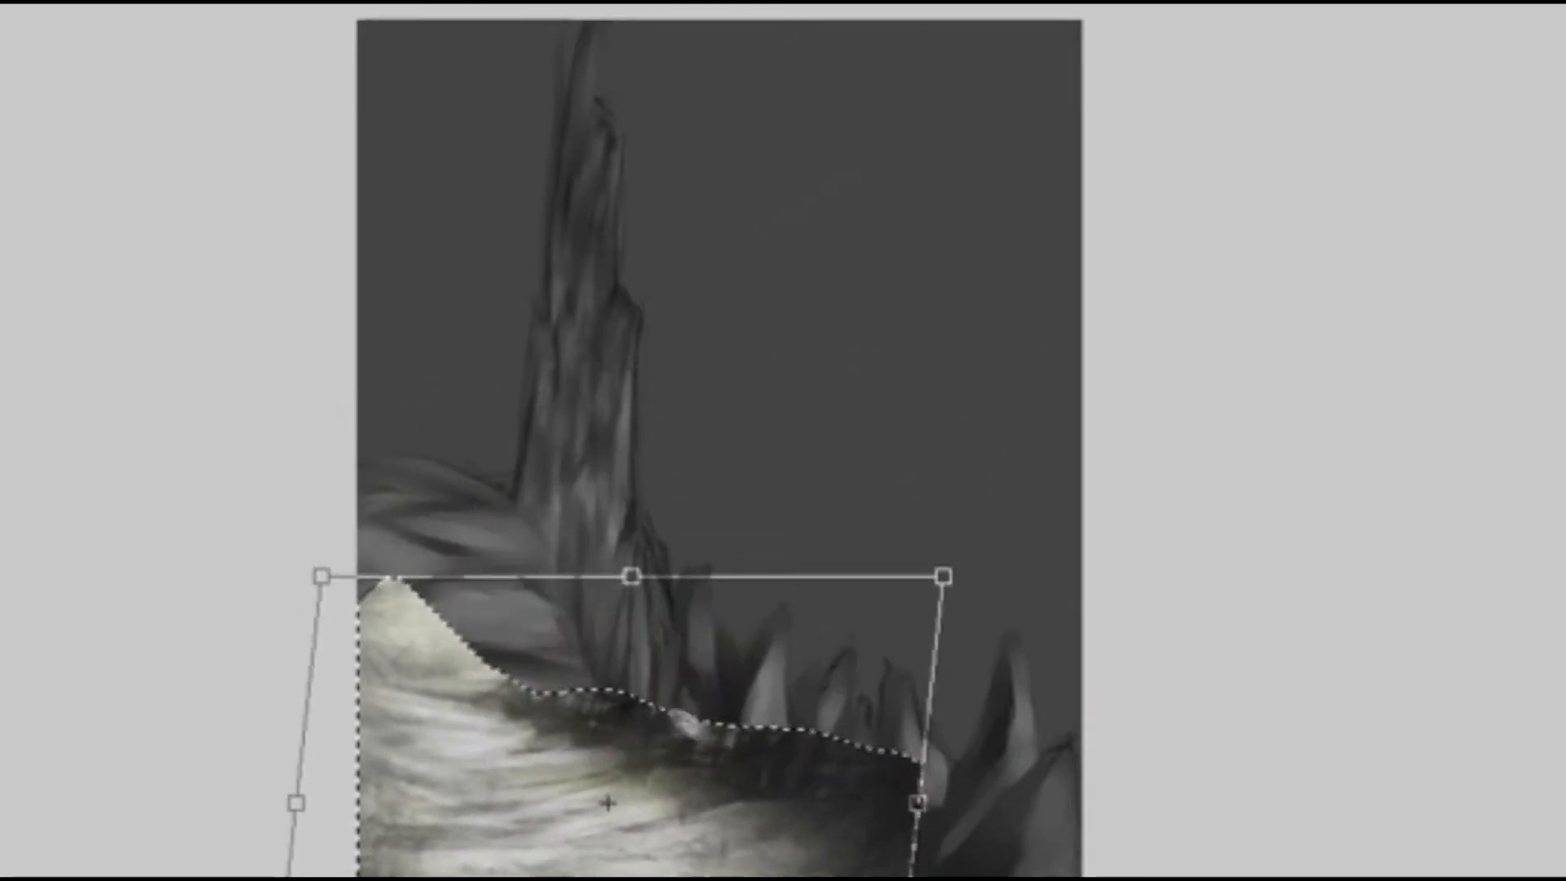
left_click_drag(945, 578, 1046, 716)
left_click_drag(298, 817, 297, 848)
left_click_drag(318, 615, 289, 668)
left_click_drag(667, 688, 719, 638)
key("Return")
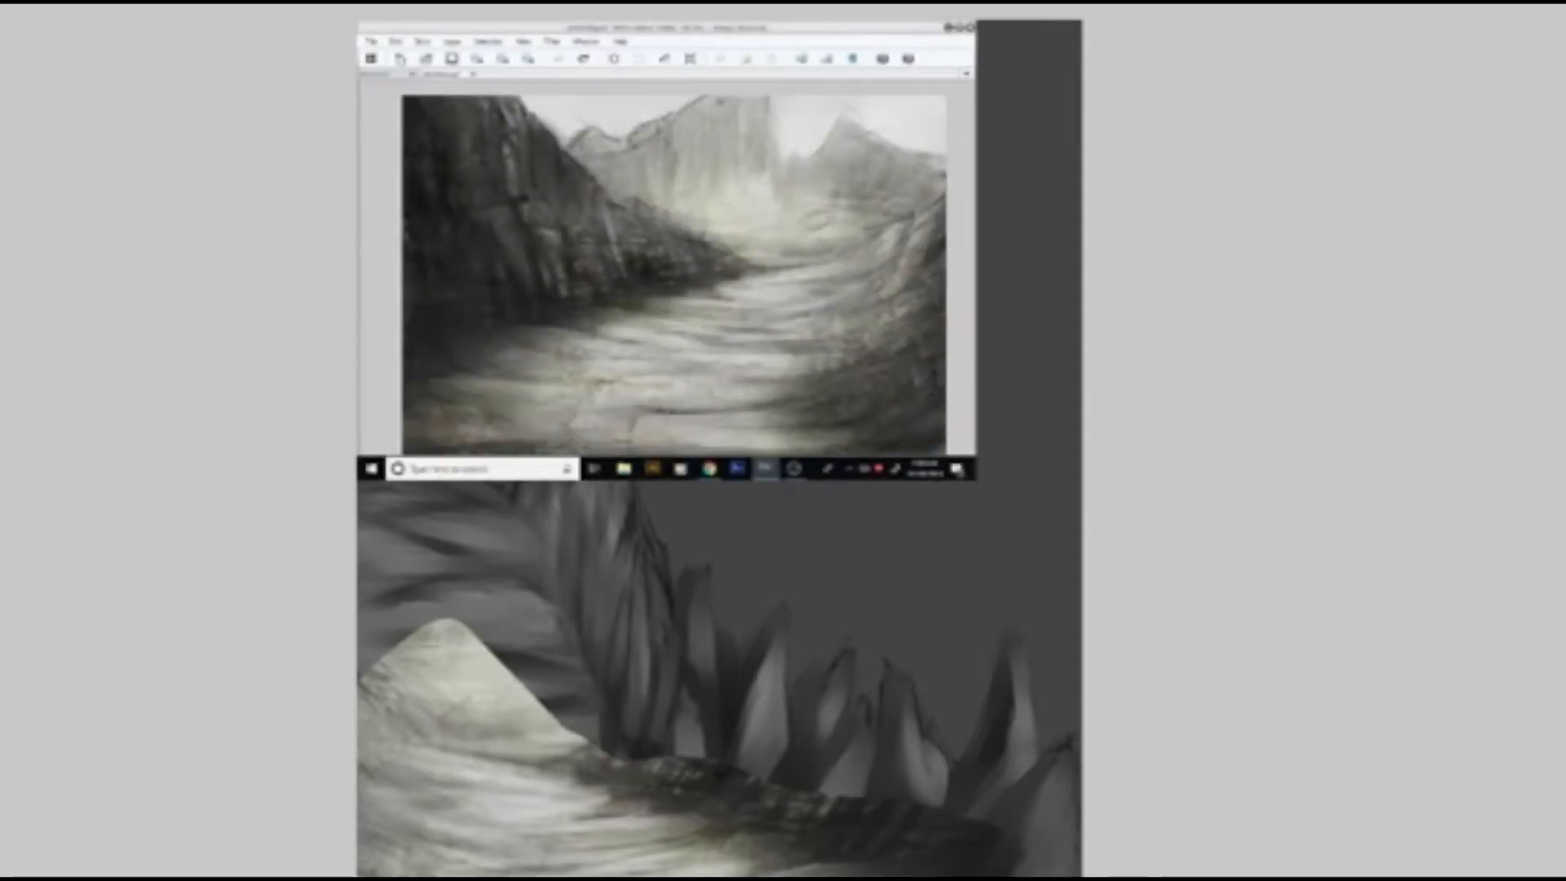
Isolate the ground area of the second pasted landscape with two lasso trims, deleting the surroundings, and clear the selection.
left_click_drag(818, 226, 876, 298)
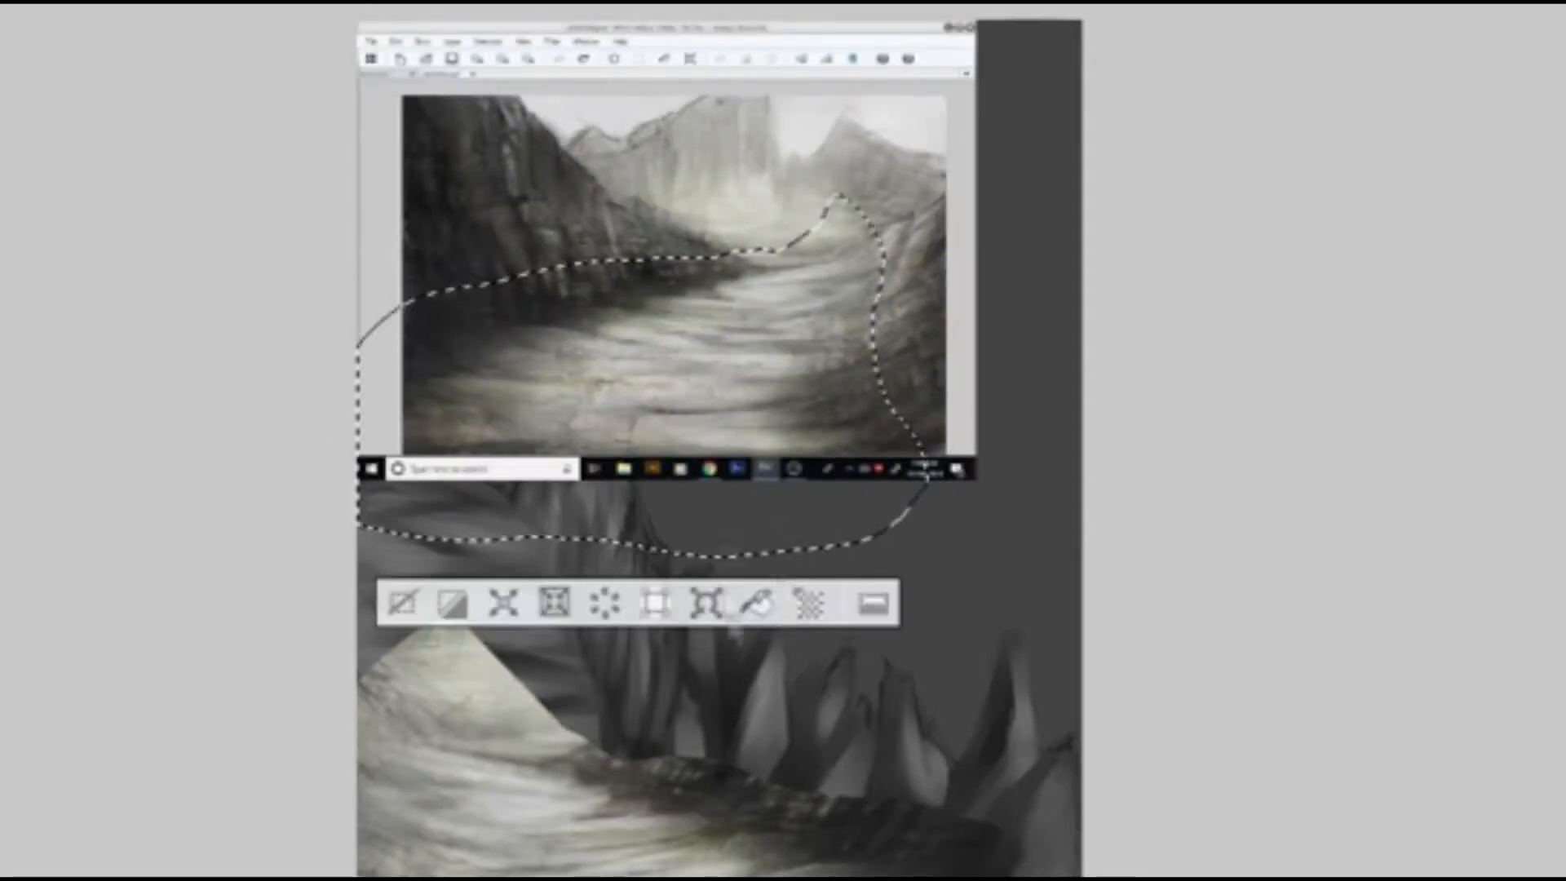
left_click(655, 604)
left_click_drag(399, 269, 387, 337)
left_click_drag(907, 227, 938, 472)
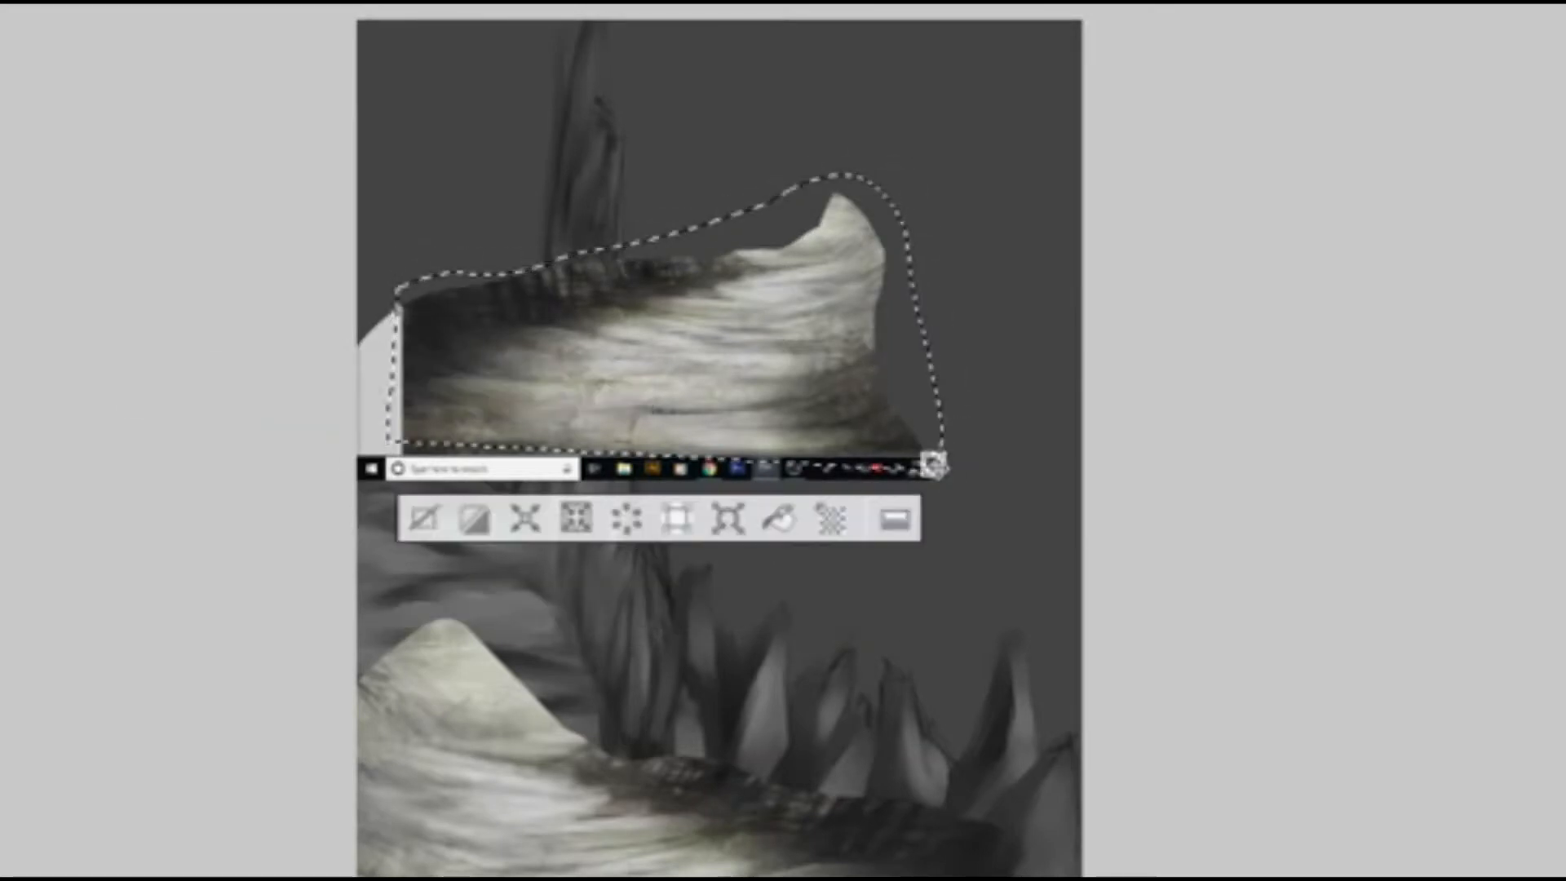
left_click(680, 520)
left_click(424, 513)
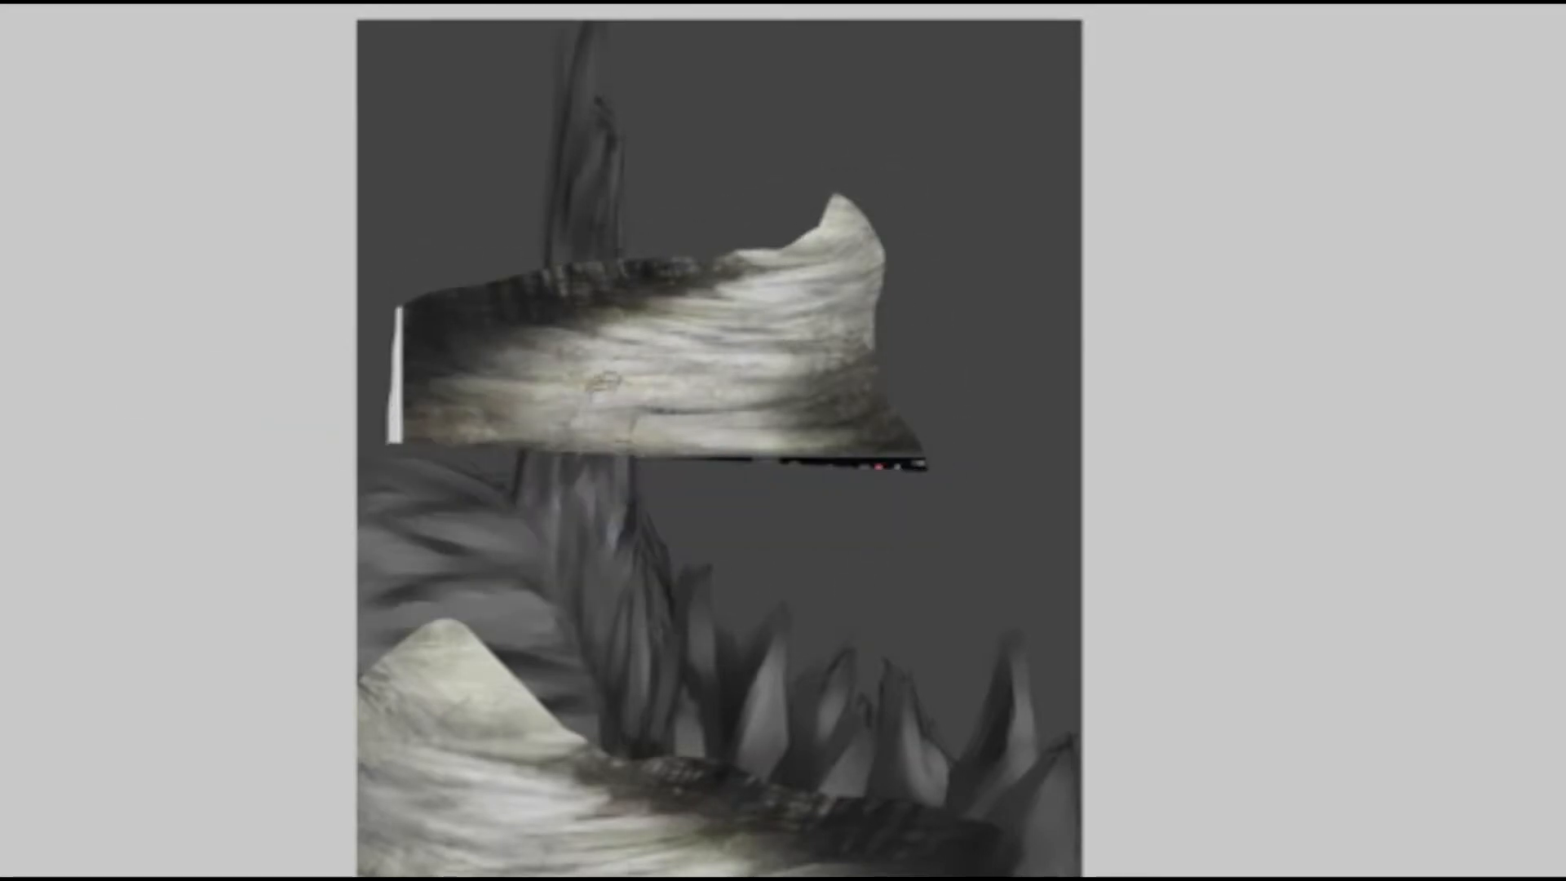
Move the second ground piece to the canvas's left edge above the first, widen it toward the spikes, apply the transform and deselect.
left_click_drag(598, 373, 645, 558)
mouse_move(856, 314)
left_mouse_down()
mouse_move(750, 716)
mouse_move(865, 327)
left_mouse_up()
mouse_move(820, 579)
left_mouse_down()
mouse_move(795, 607)
mouse_move(577, 699)
mouse_move(767, 527)
mouse_move(603, 693)
left_mouse_up()
key("ctrl+t")
mouse_move(464, 448)
left_mouse_down()
mouse_move(262, 448)
mouse_move(233, 471)
mouse_move(247, 465)
left_mouse_up()
mouse_move(690, 659)
left_mouse_down()
mouse_move(659, 652)
mouse_move(696, 650)
left_mouse_up()
key("Return")
key("ctrl+d")
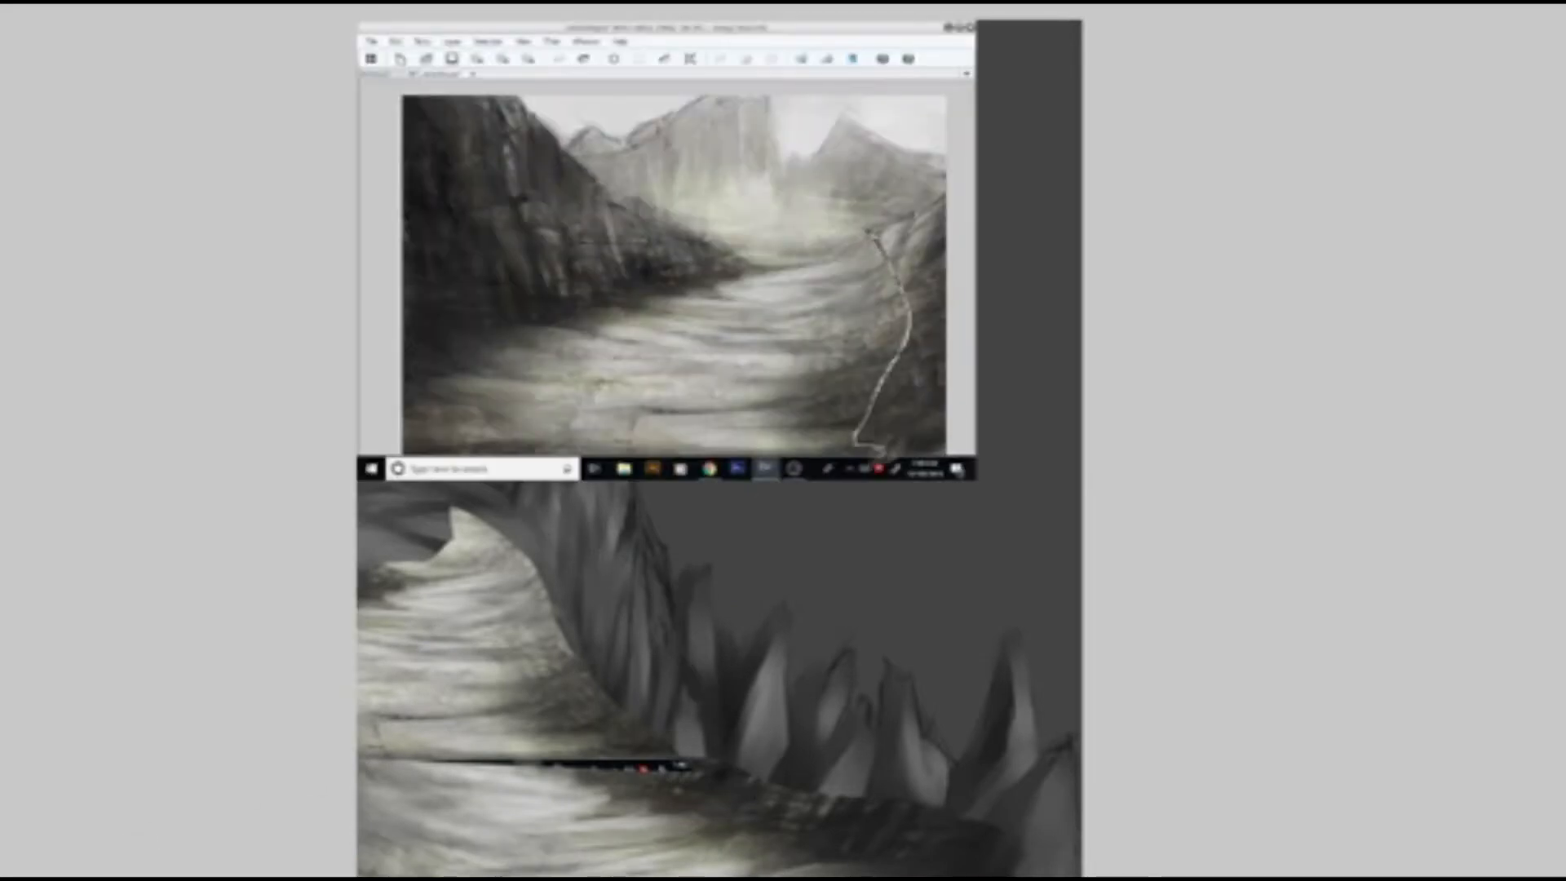
Lasso the ground area of the third pasted landscape, delete everything outside it, and clear the selection.
left_click_drag(872, 234, 793, 229)
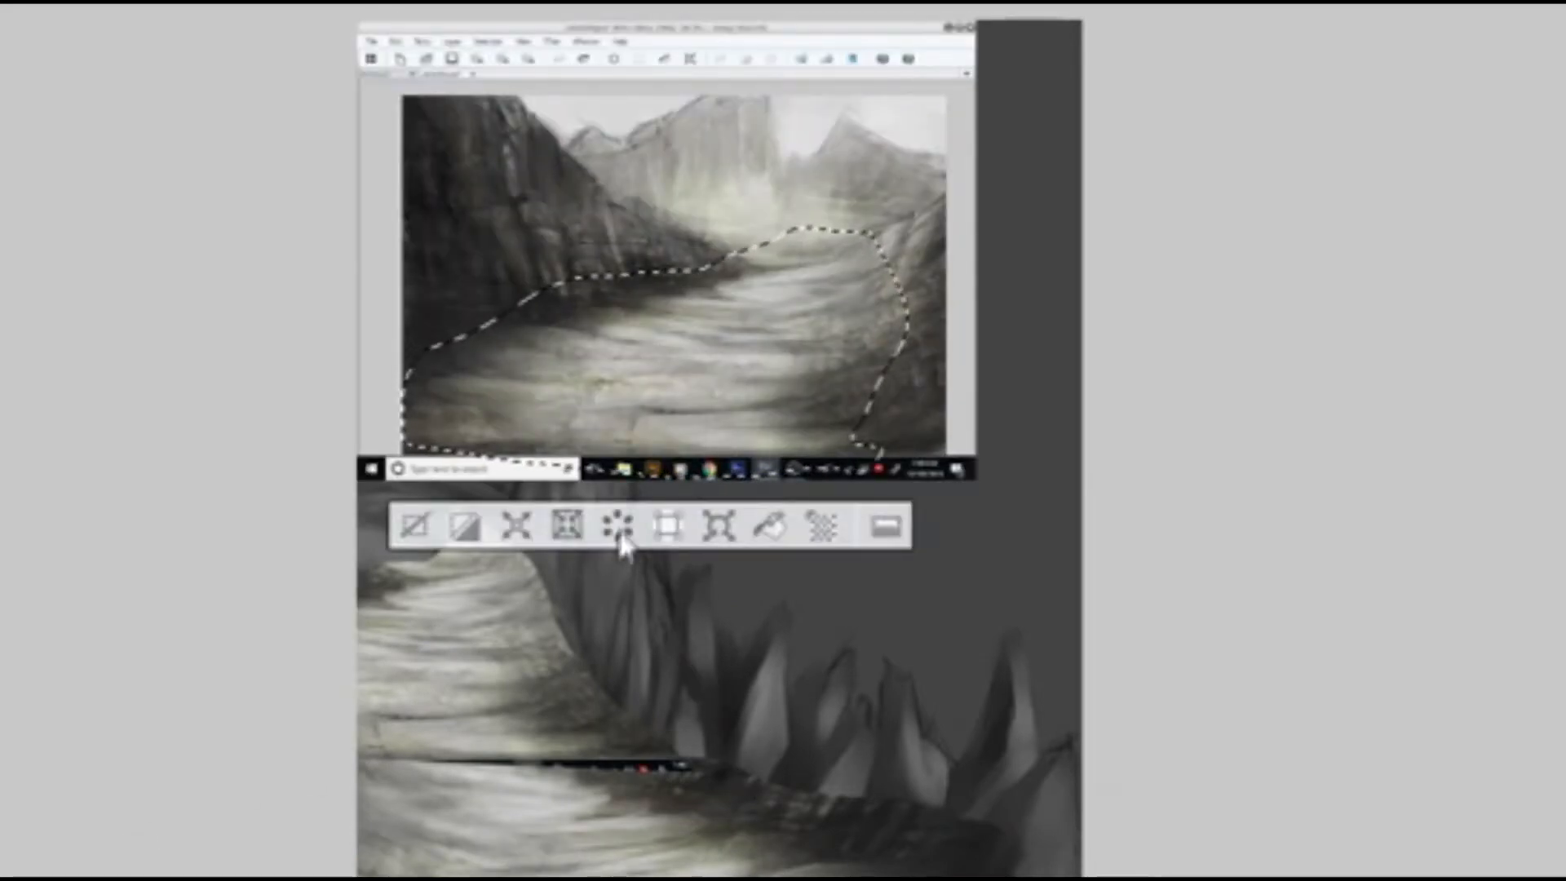
left_click(669, 527)
key("ctrl+d")
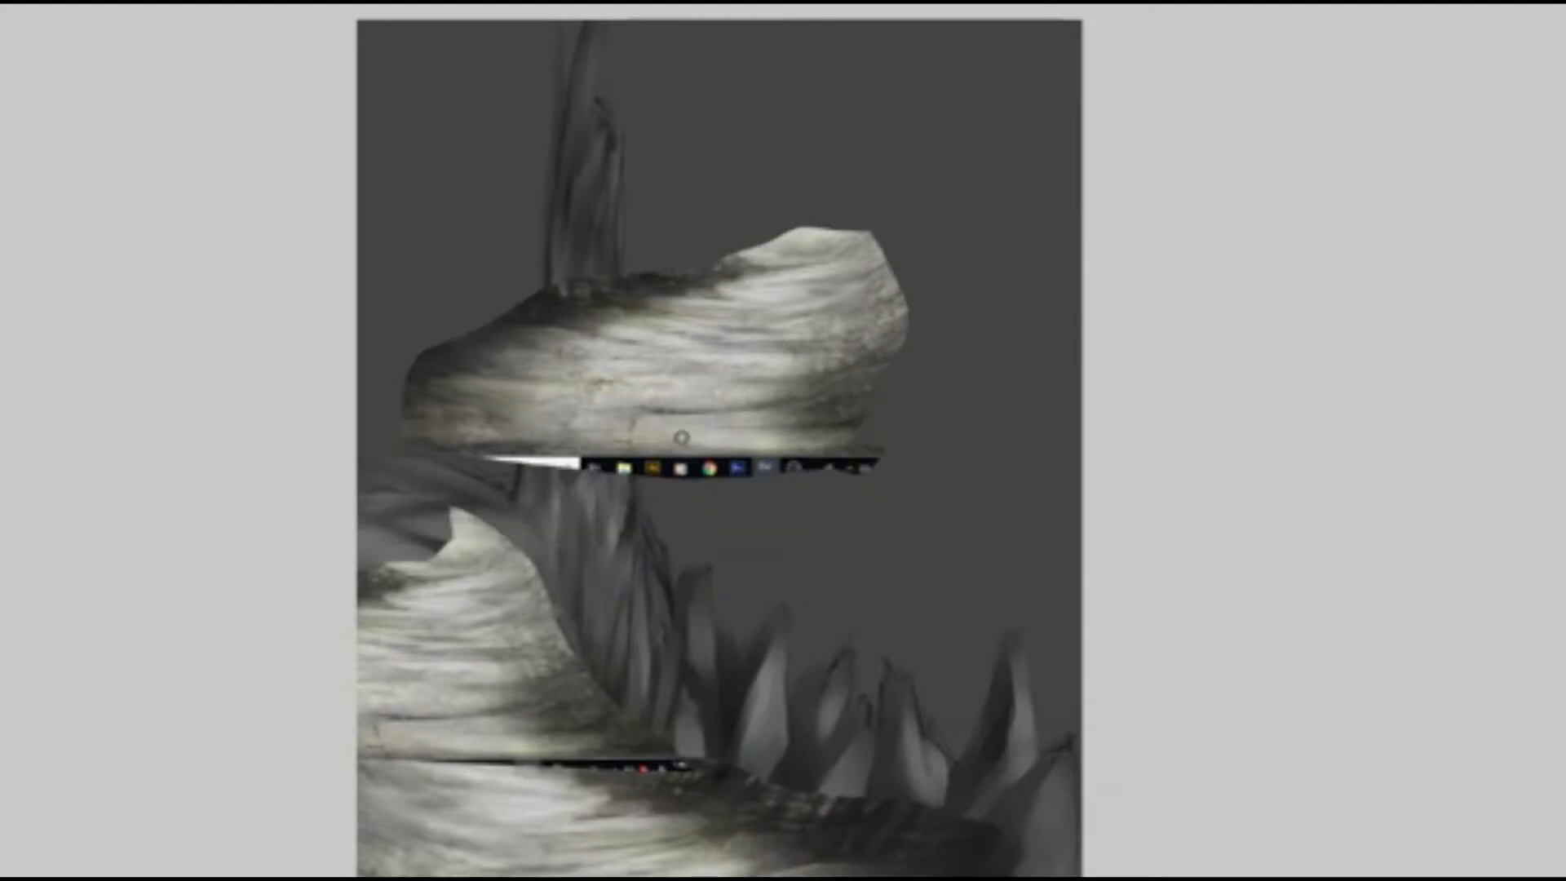
Mirror the third ground piece, tilt it down toward the spire's base above the other pieces, apply the transform, and deselect.
left_click_drag(734, 365, 790, 454)
left_click_drag(1023, 502, 1024, 457)
key("ctrl+t")
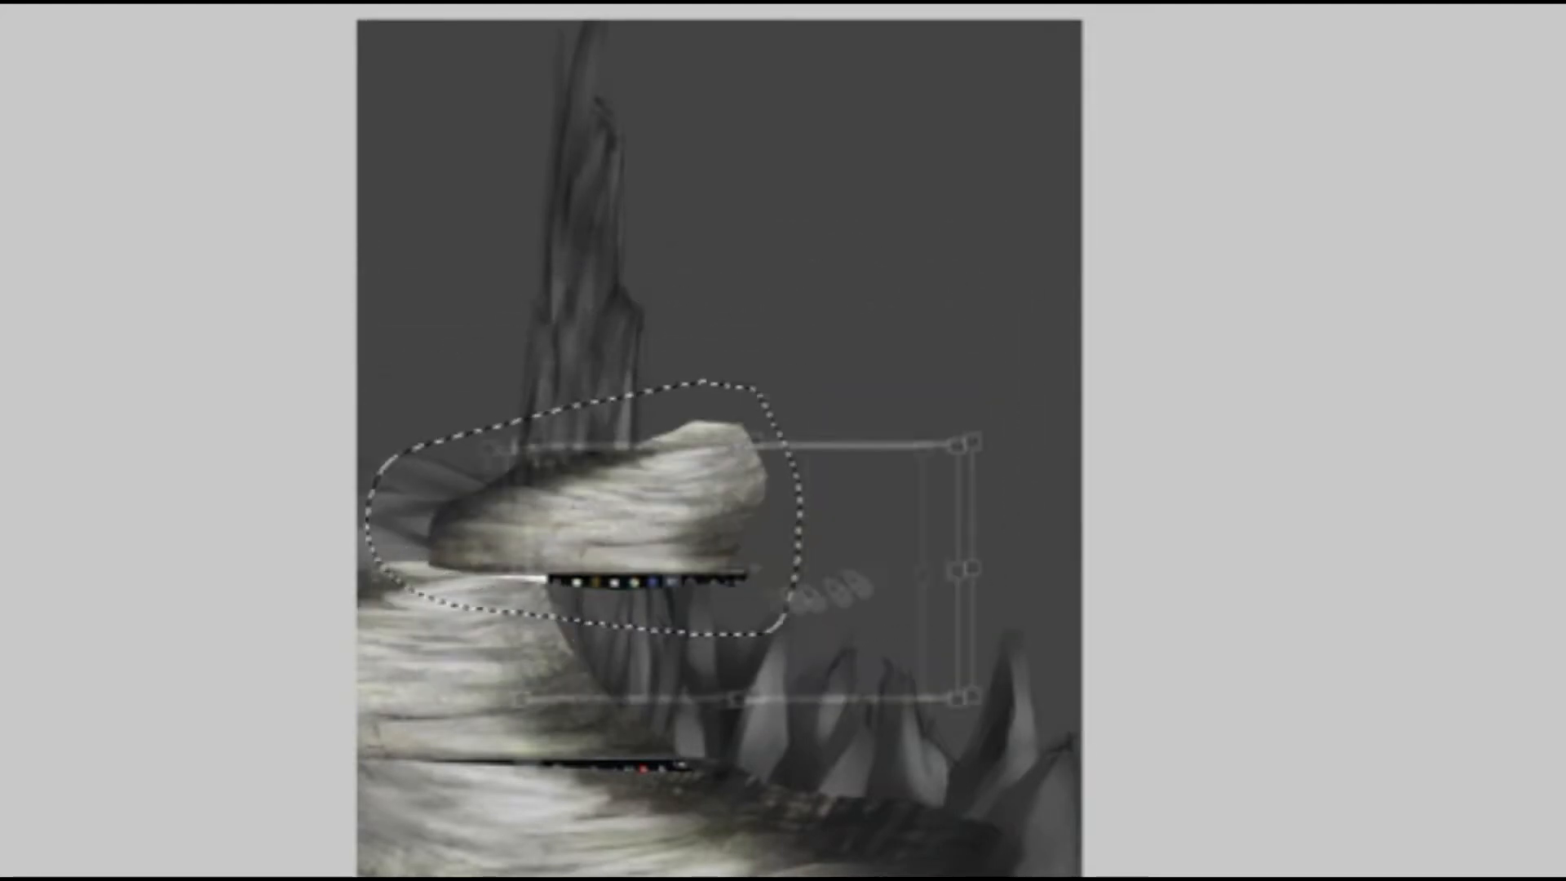
left_click_drag(628, 530, 802, 491)
left_click_drag(975, 467, 154, 468)
left_click_drag(473, 513, 594, 593)
left_click_drag(661, 423, 580, 493)
left_click_drag(503, 589, 604, 558)
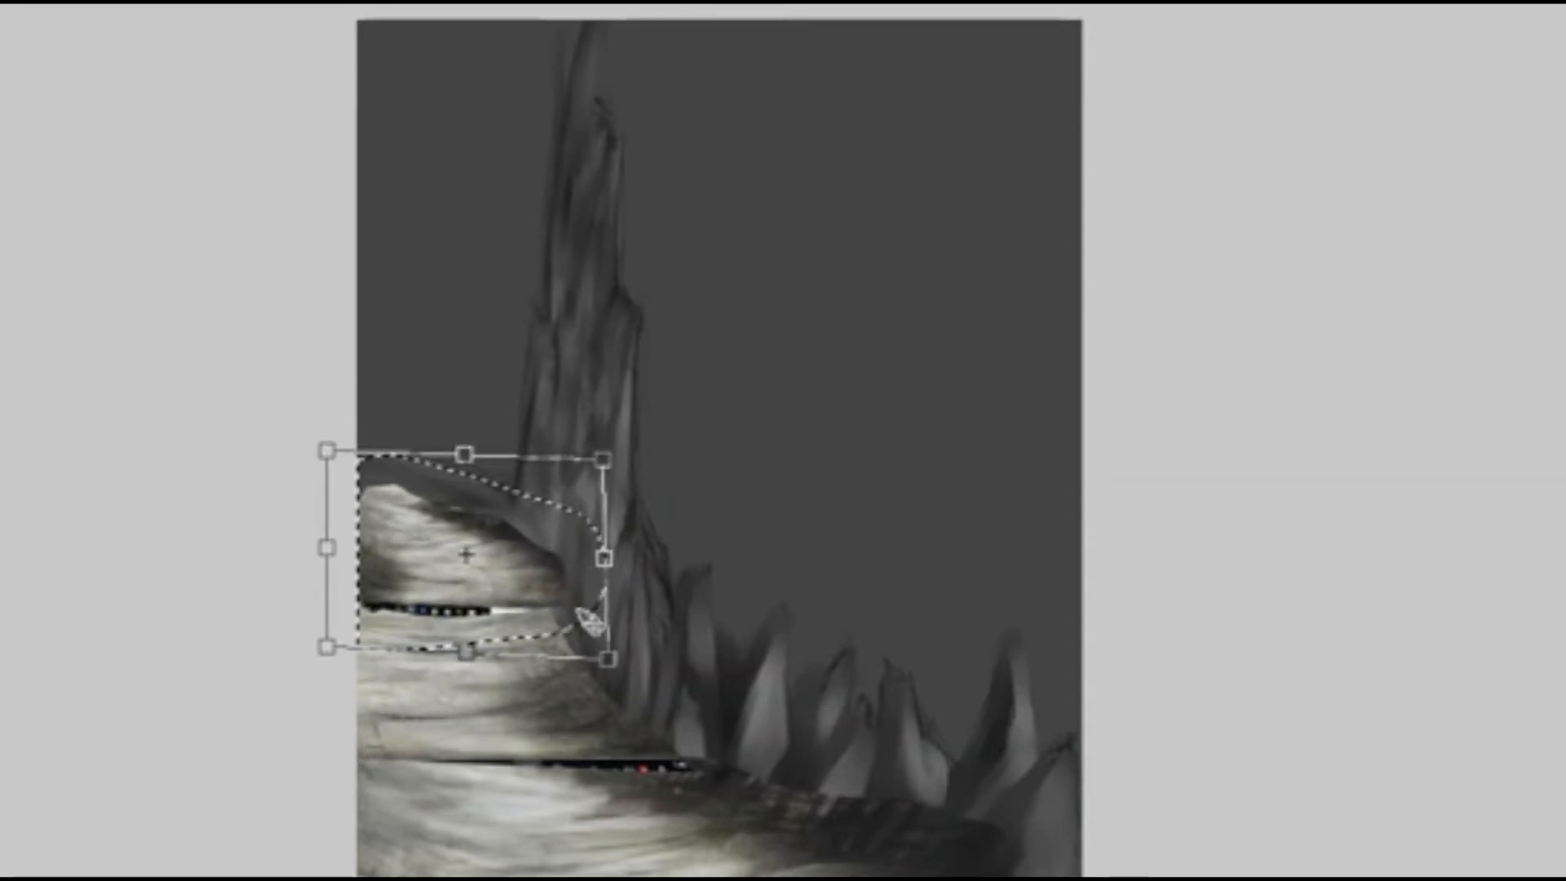
key("Return")
key("ctrl+d")
Add a layer mask to the middle ground piece and brush away the taskbar strip along its lower edge.
key("Tab")
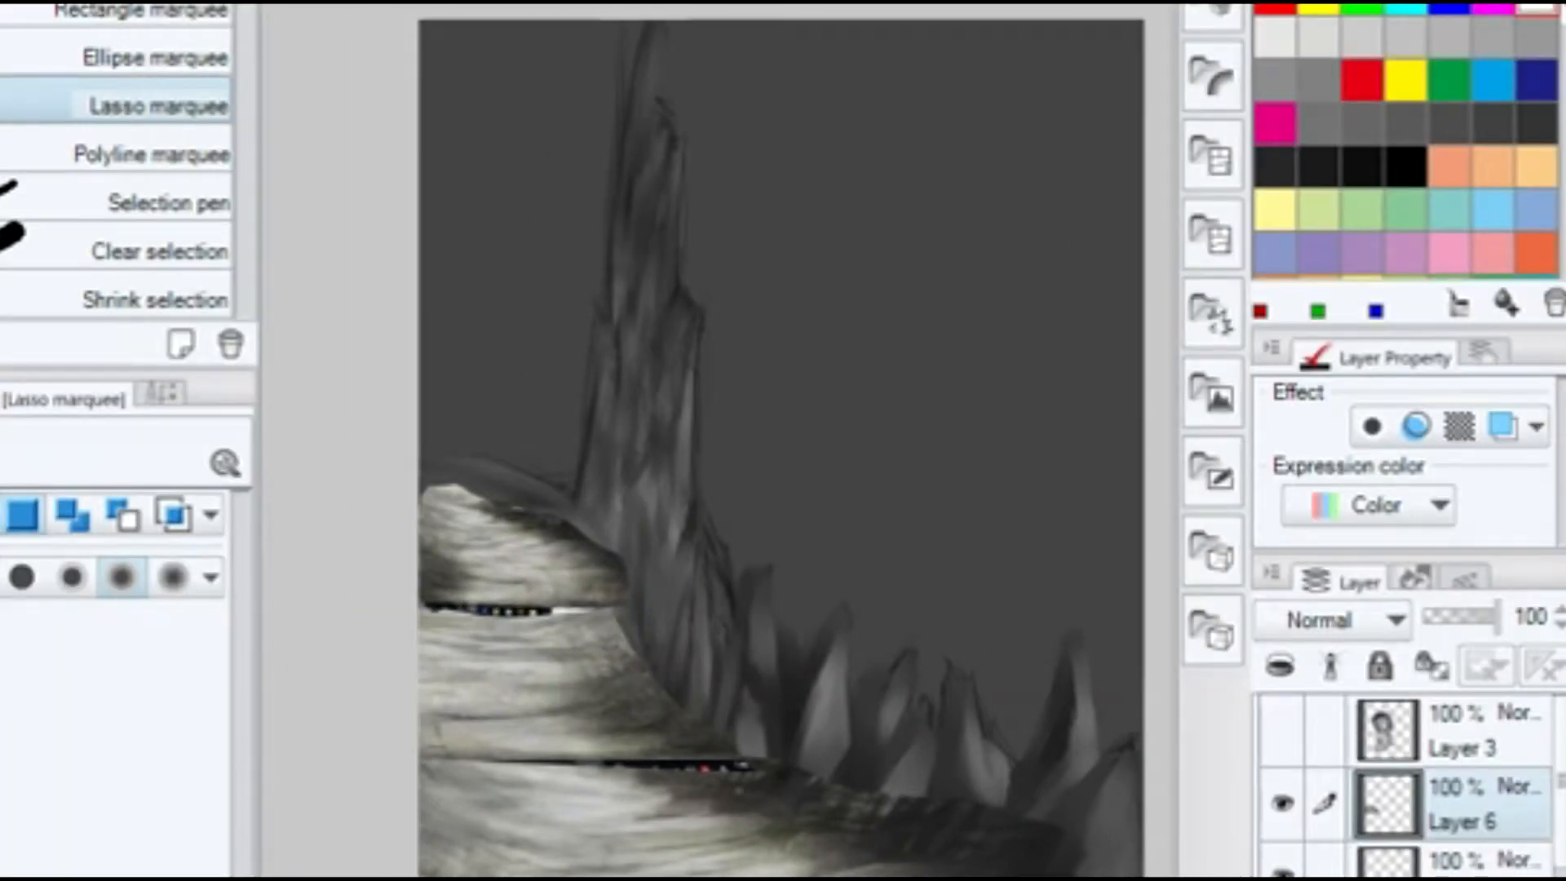
left_click(1494, 863)
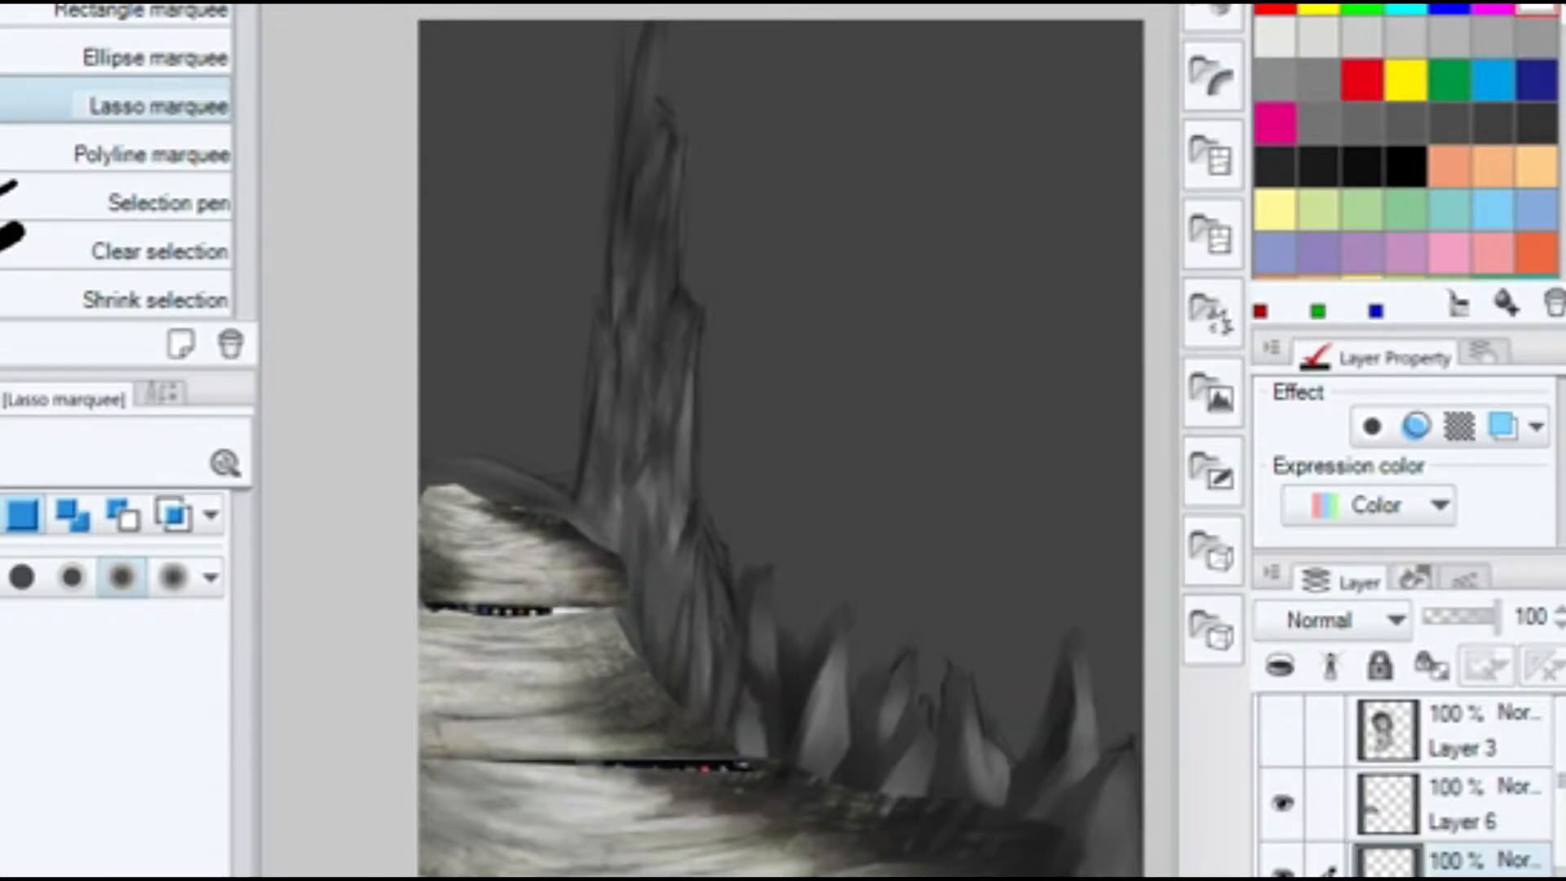
left_click(1494, 879)
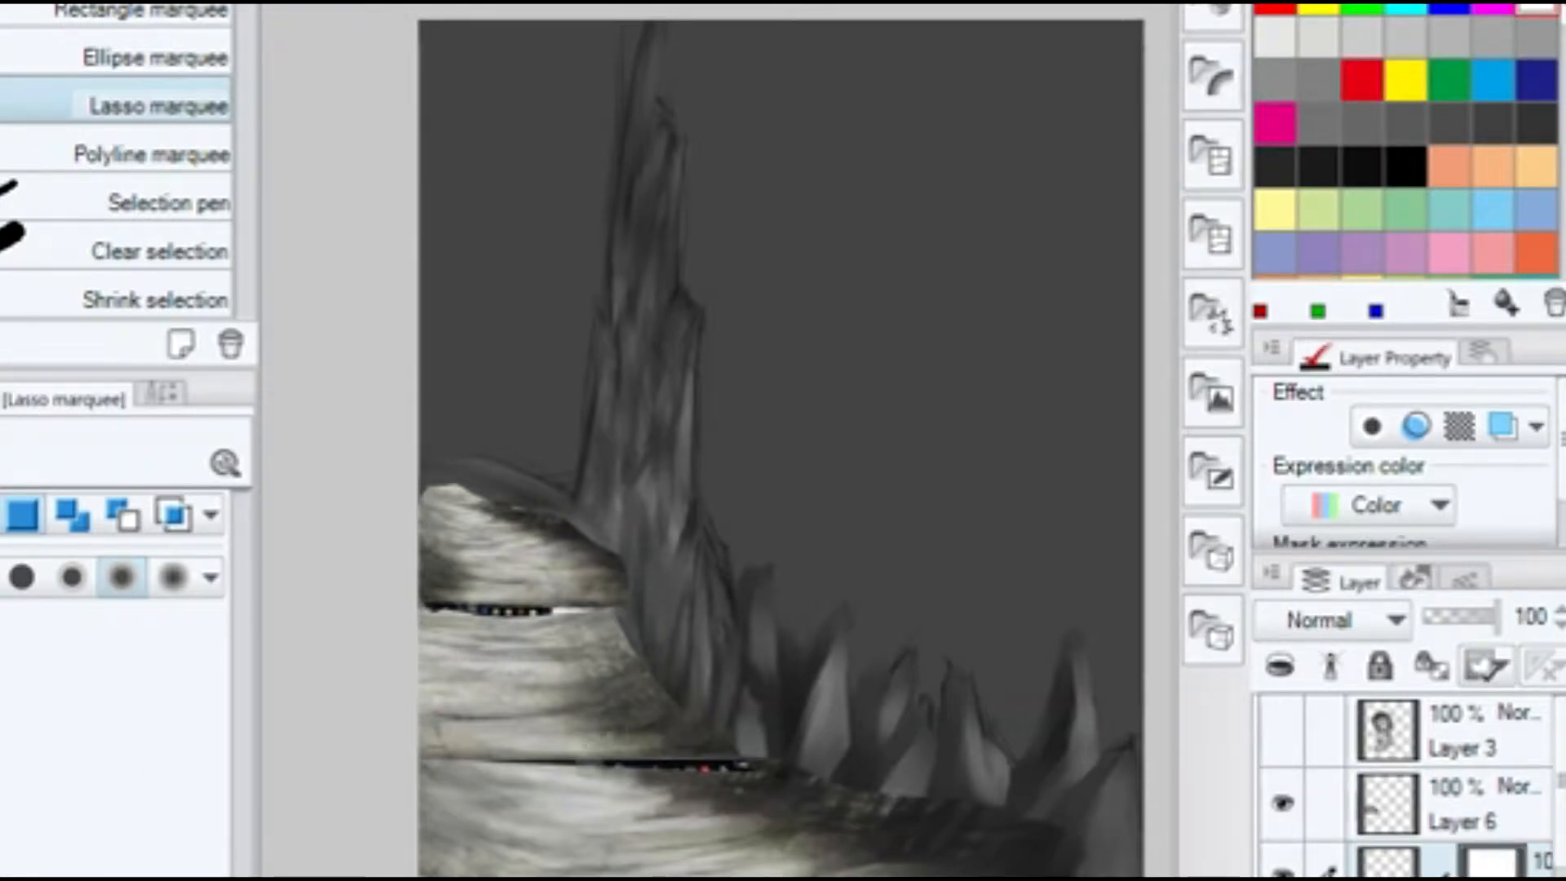
key("b")
key("Tab")
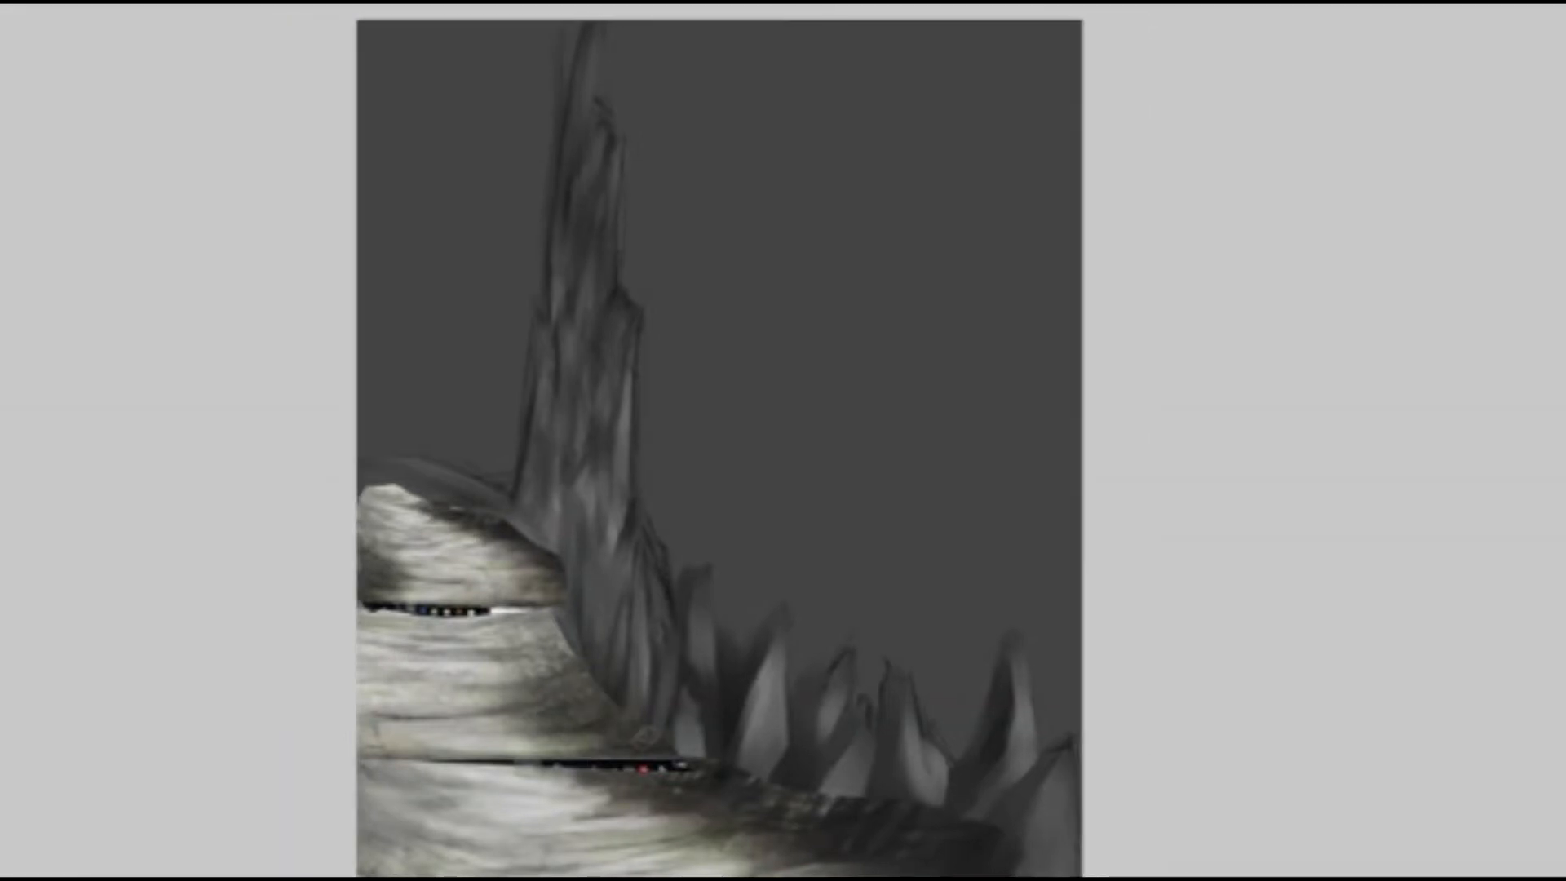
scroll(635, 736, "up", 3)
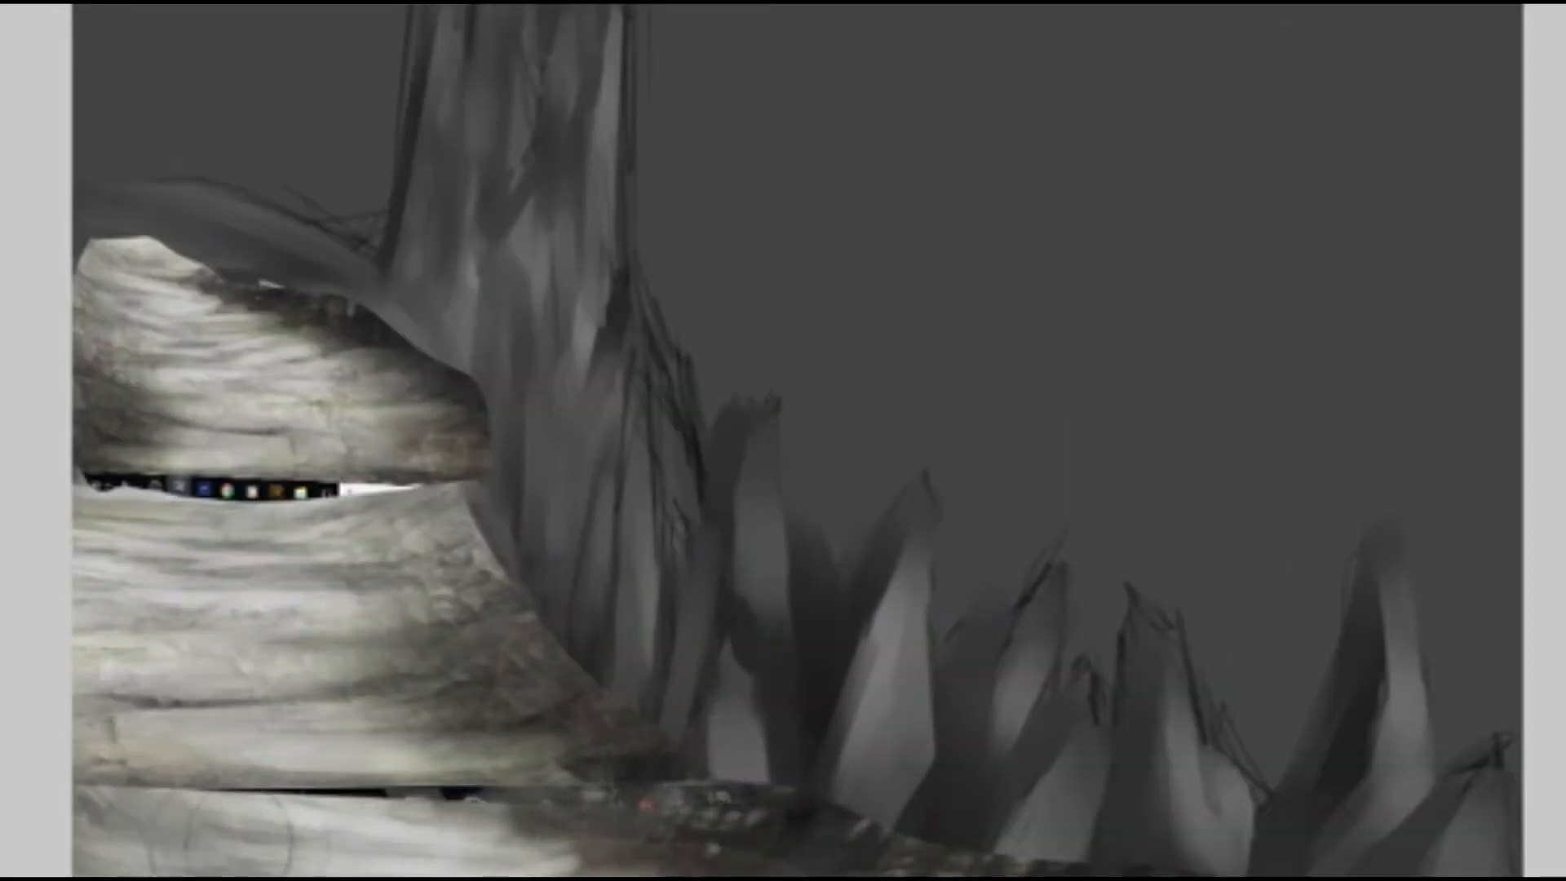
mouse_move(555, 823)
left_mouse_down()
mouse_move(210, 751)
mouse_move(29, 762)
left_mouse_up()
mouse_move(375, 820)
left_mouse_down()
mouse_move(163, 677)
mouse_move(457, 661)
mouse_move(143, 620)
mouse_move(314, 693)
mouse_move(424, 677)
mouse_move(351, 645)
mouse_move(457, 718)
mouse_move(494, 696)
mouse_move(571, 783)
mouse_move(400, 667)
left_mouse_up()
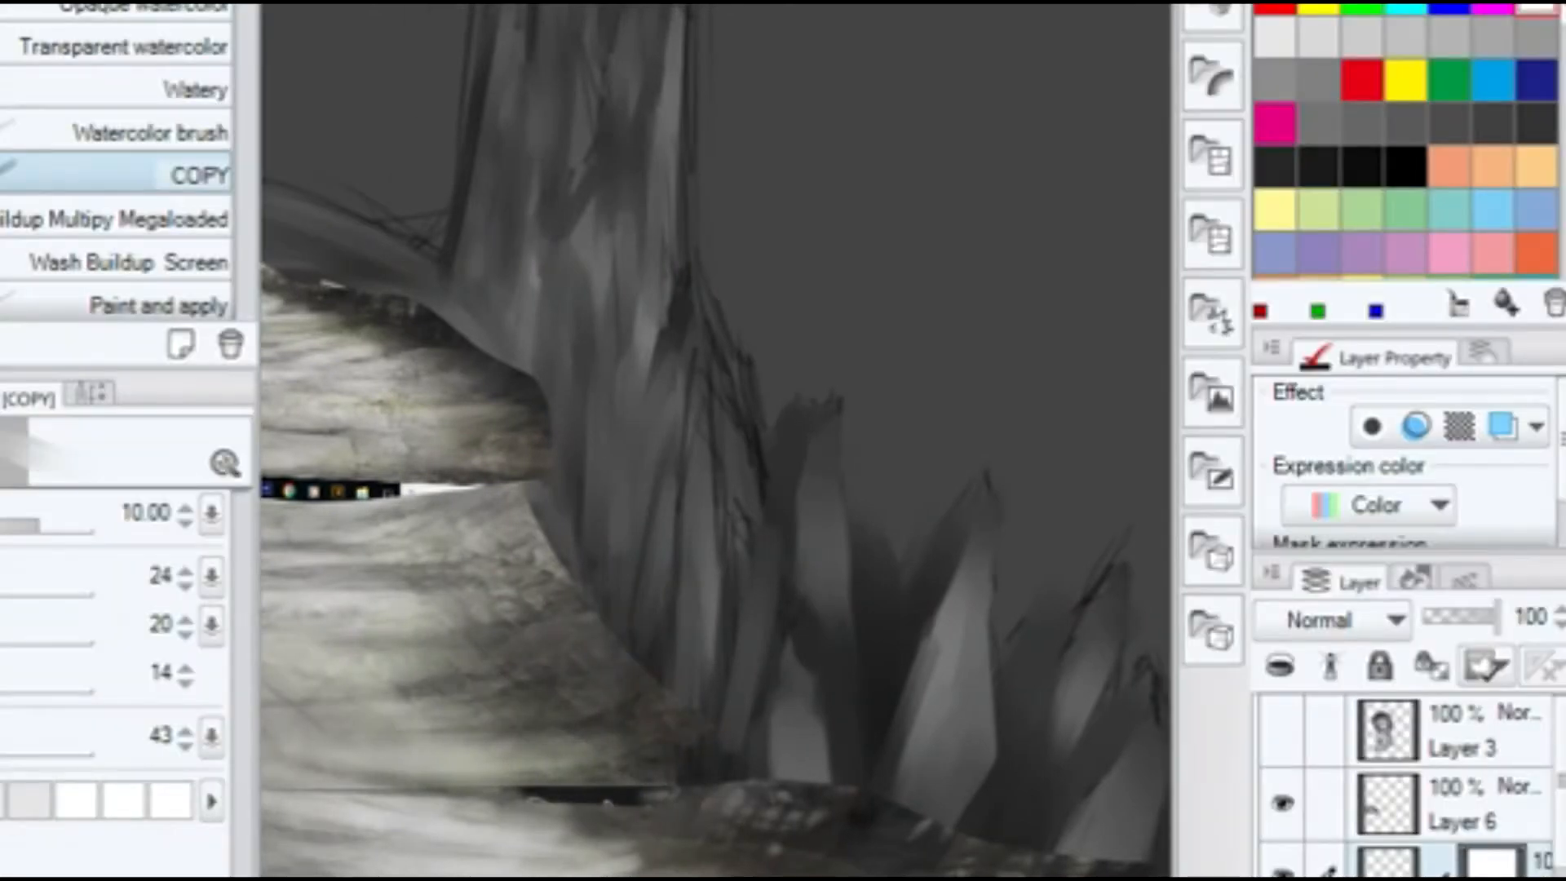
key("Tab")
left_click_drag(600, 802, 406, 808)
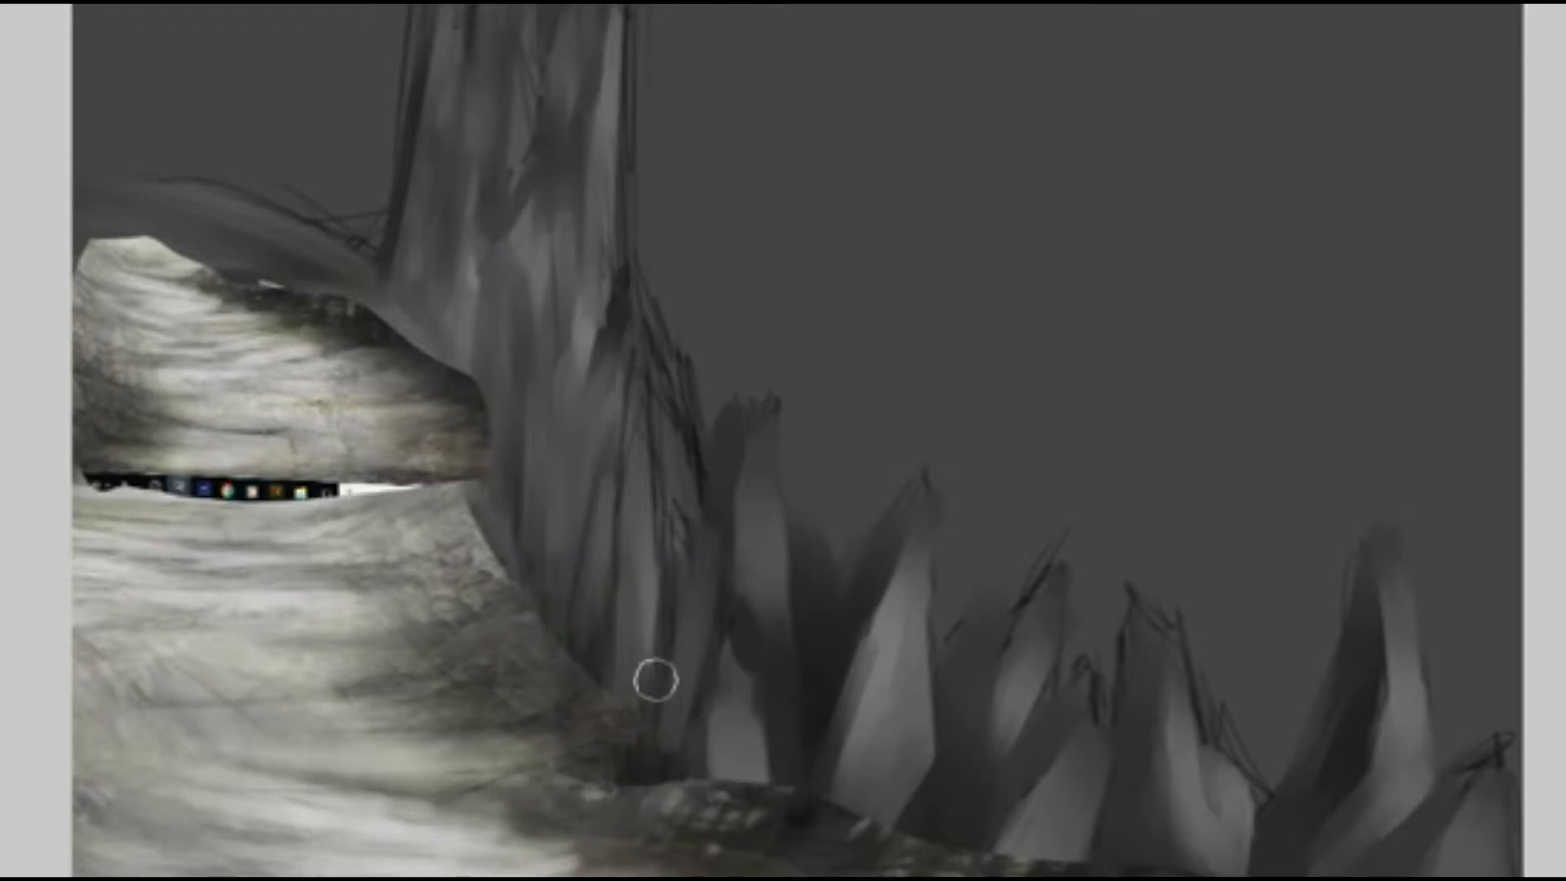
Mask away the taskbar strip on the uppermost ground piece, on Layer 6, to merge it with the ground below.
key("Tab")
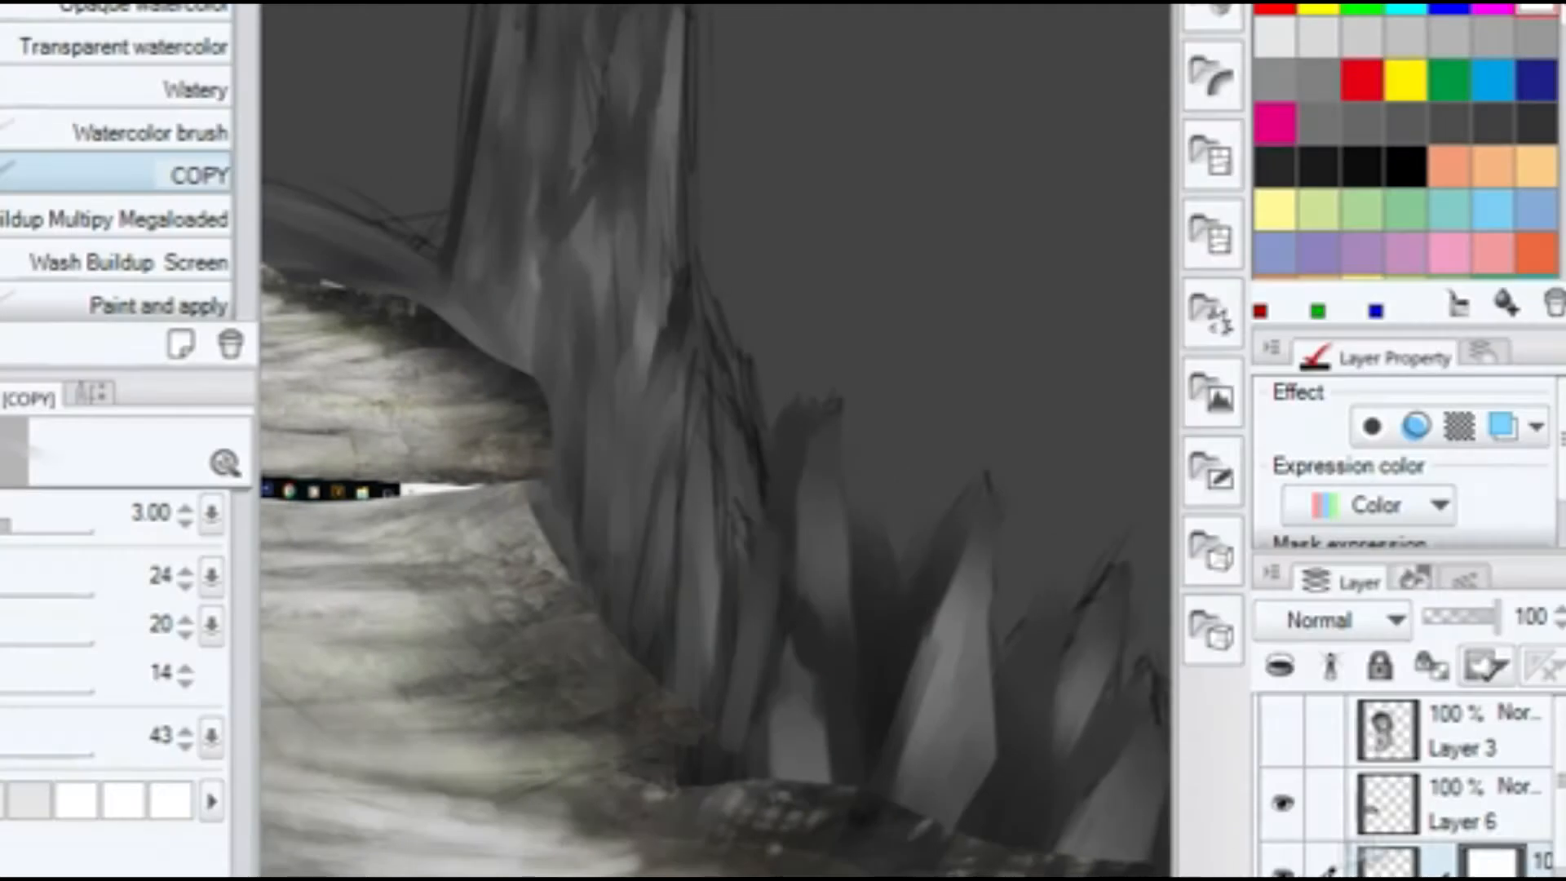
left_click(1468, 804)
key("Tab")
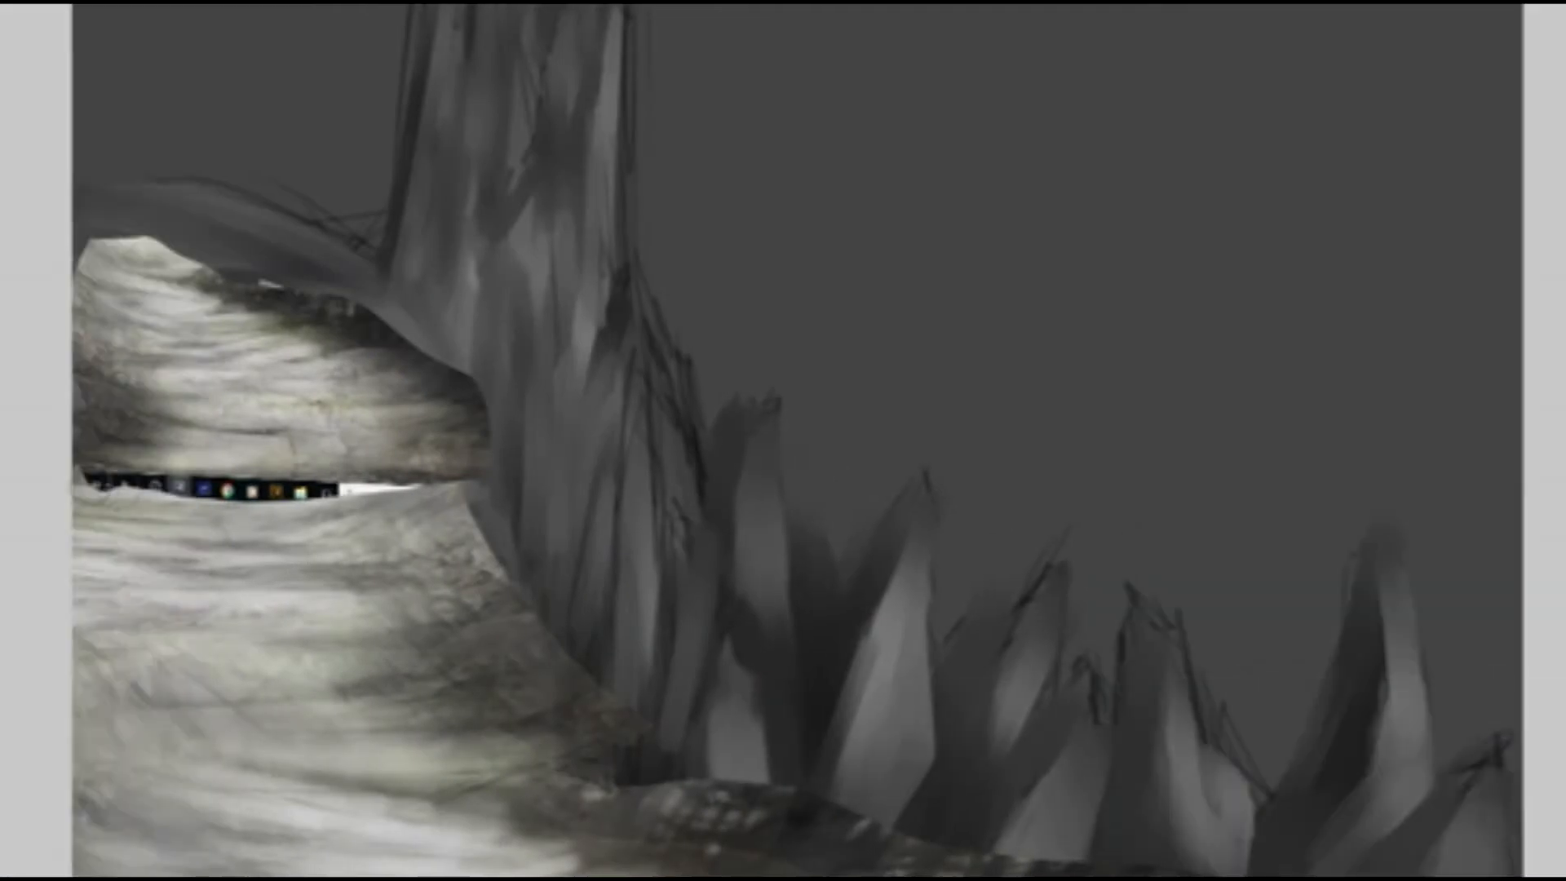
mouse_move(150, 485)
left_mouse_down()
mouse_move(92, 499)
mouse_move(180, 482)
mouse_move(114, 499)
left_mouse_up()
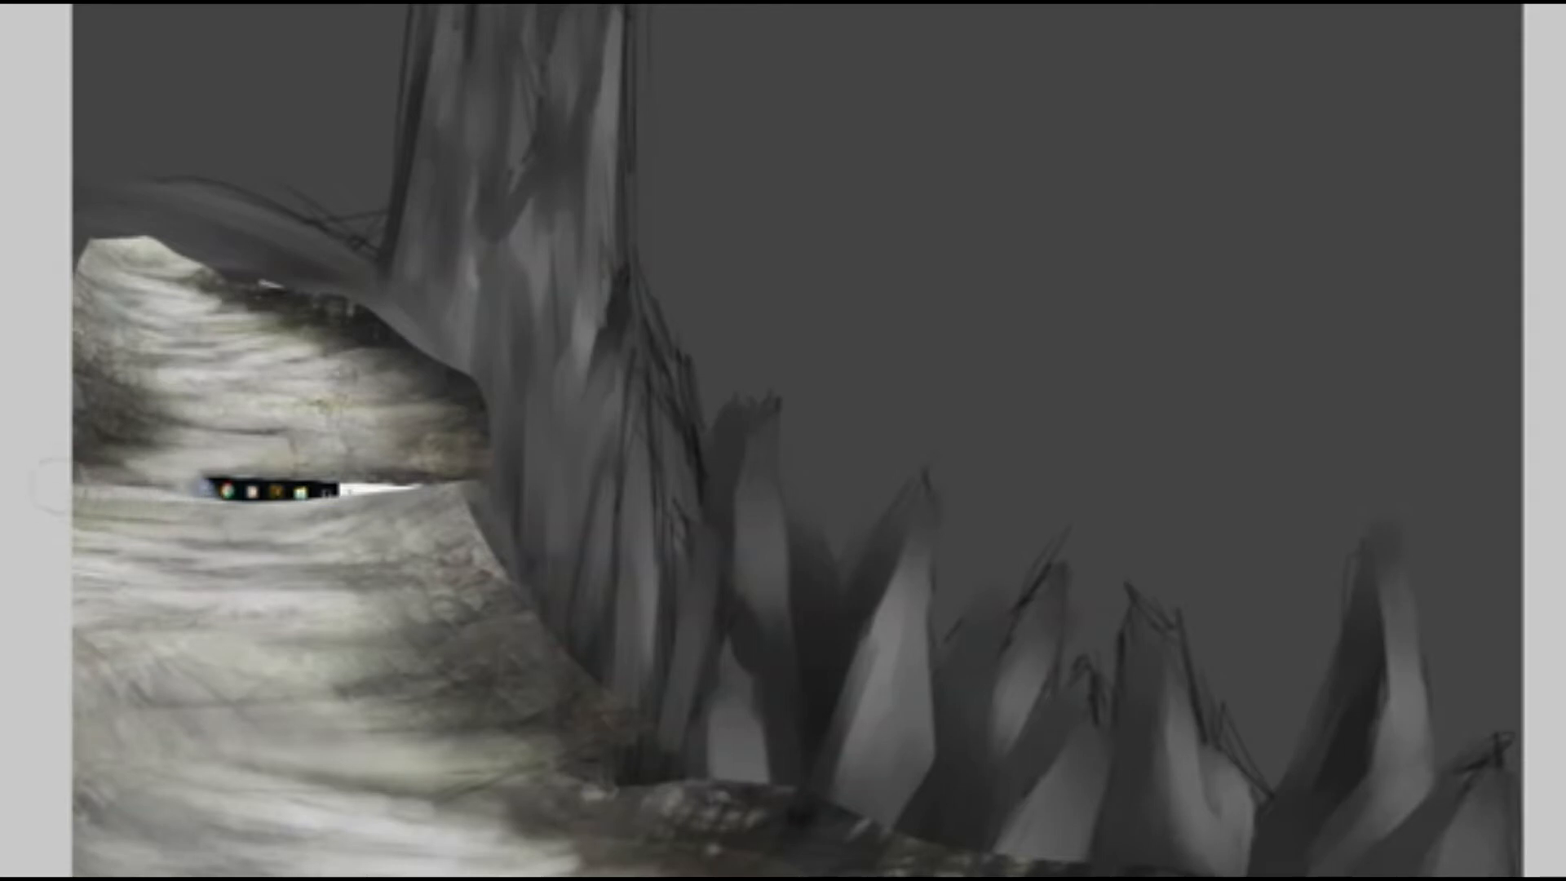
mouse_move(463, 485)
left_mouse_down()
mouse_move(363, 491)
mouse_move(399, 477)
mouse_move(320, 501)
mouse_move(164, 482)
left_mouse_up()
mouse_move(304, 469)
left_mouse_down()
mouse_move(210, 474)
mouse_move(196, 493)
left_mouse_up()
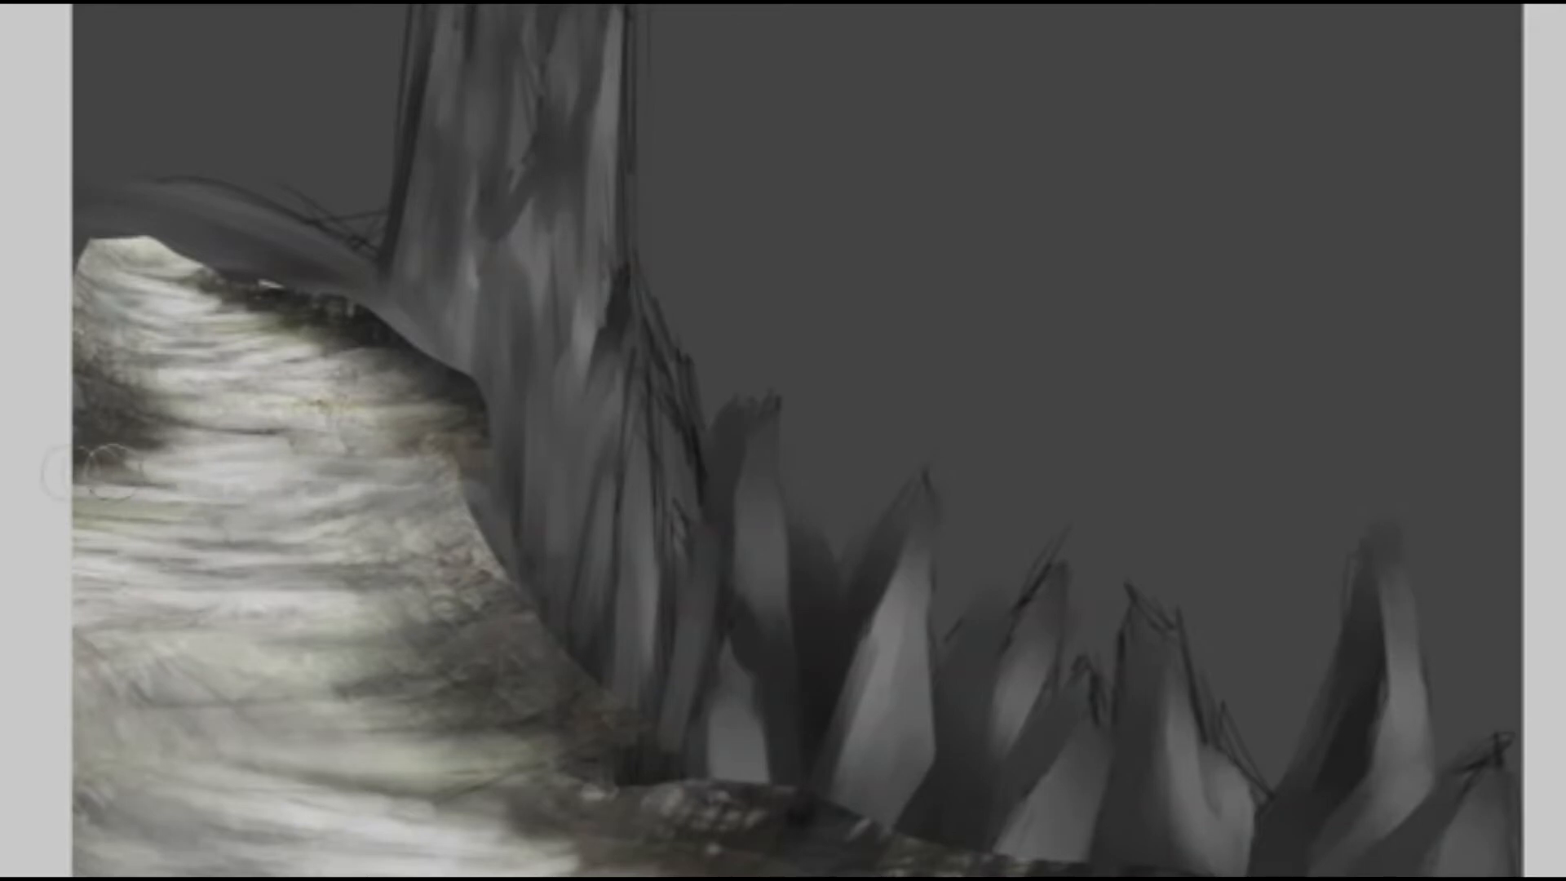
Brush over the mask along the upper ground piece's crest and spire-side edge to blend it into the painted hill and spire.
mouse_move(472, 468)
left_mouse_down()
mouse_move(486, 386)
mouse_move(490, 400)
mouse_move(474, 348)
mouse_move(514, 512)
mouse_move(504, 432)
mouse_move(486, 449)
mouse_move(454, 364)
left_mouse_up()
mouse_move(279, 221)
left_mouse_down()
mouse_move(518, 425)
mouse_move(456, 388)
mouse_move(507, 477)
left_mouse_up()
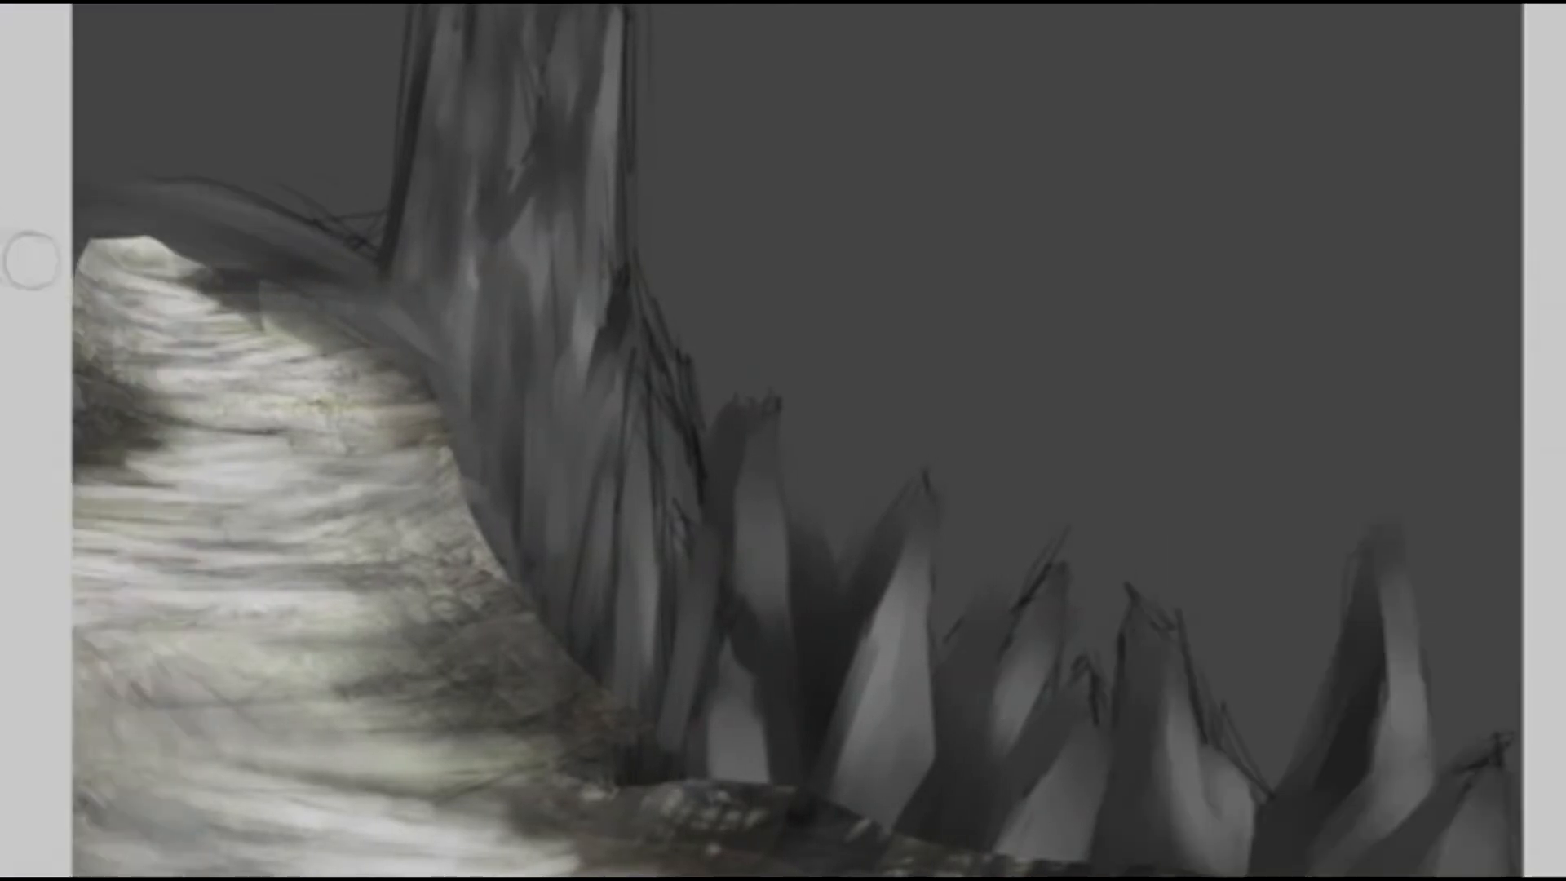
mouse_move(28, 256)
left_mouse_down()
mouse_move(134, 216)
mouse_move(206, 229)
left_mouse_up()
mouse_move(86, 275)
left_mouse_down()
mouse_move(216, 281)
mouse_move(249, 310)
left_mouse_up()
left_click_drag(183, 424, 267, 430)
left_click_drag(119, 396, 297, 406)
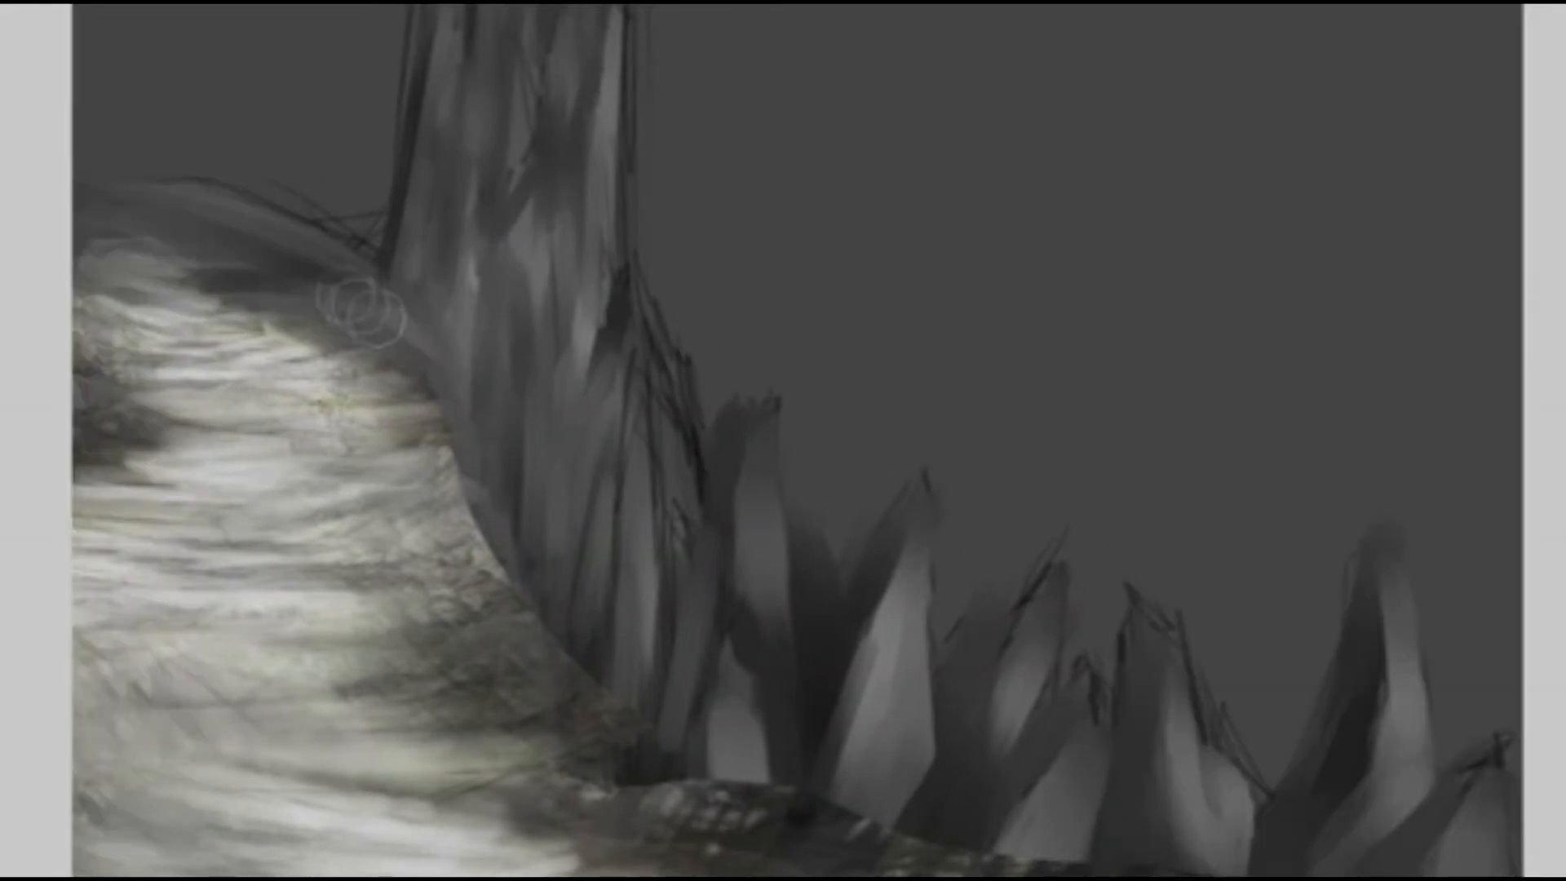
mouse_move(490, 464)
left_mouse_down()
mouse_move(490, 552)
mouse_move(457, 461)
left_mouse_up()
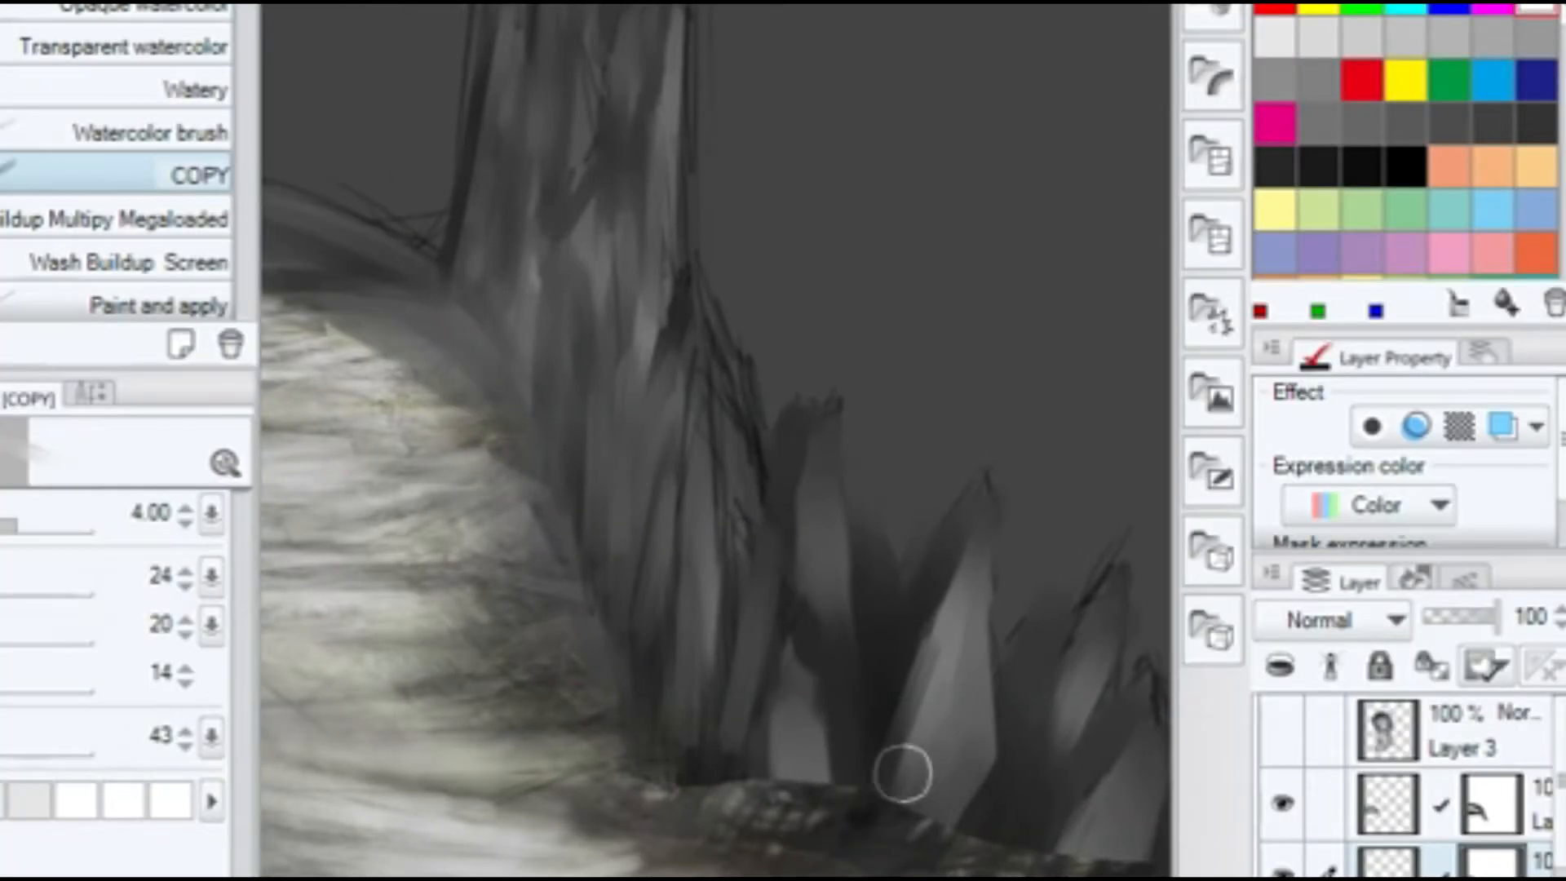
Lasso the rocky slope on the right side of the next pasted landscape and delete everything outside the selection.
left_click(1548, 823)
key("Tab")
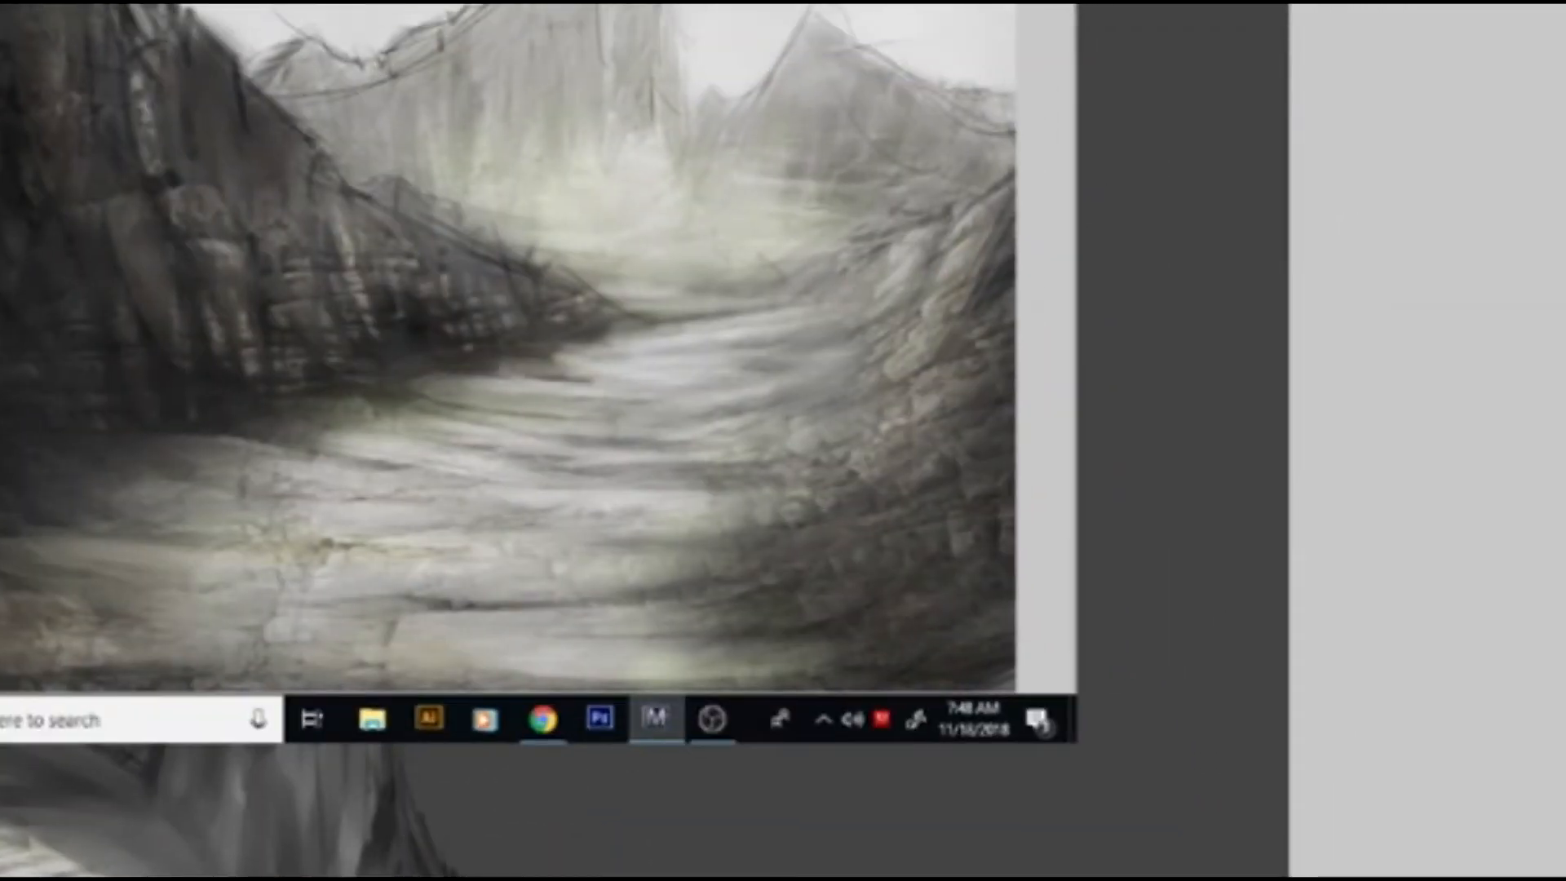
left_click_drag(796, 286, 857, 243)
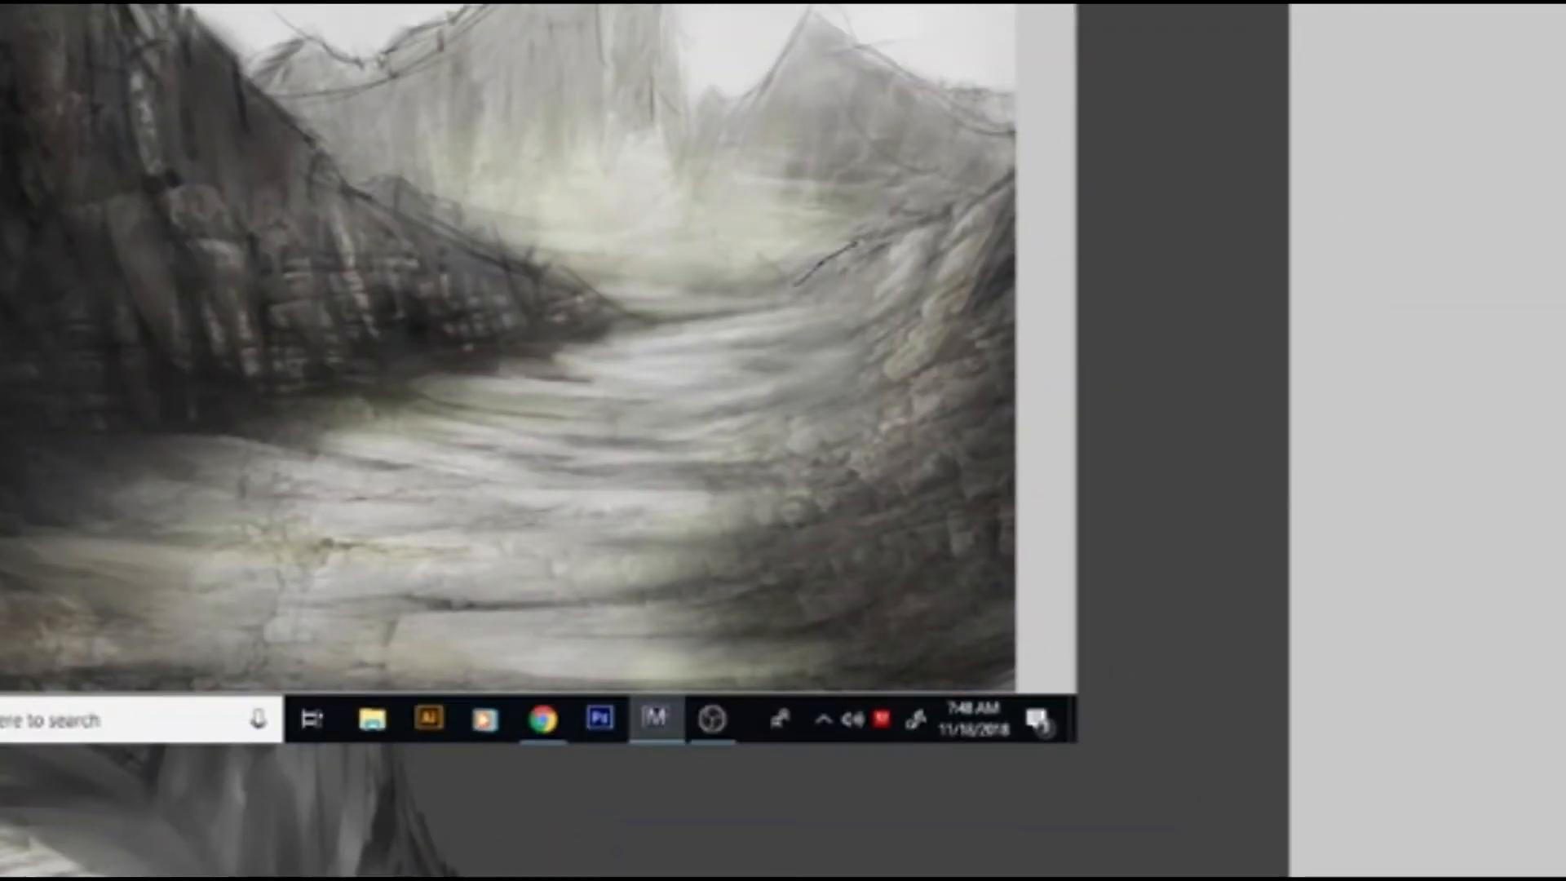
mouse_move(689, 628)
left_mouse_down()
mouse_move(1056, 657)
mouse_move(1024, 149)
left_mouse_up()
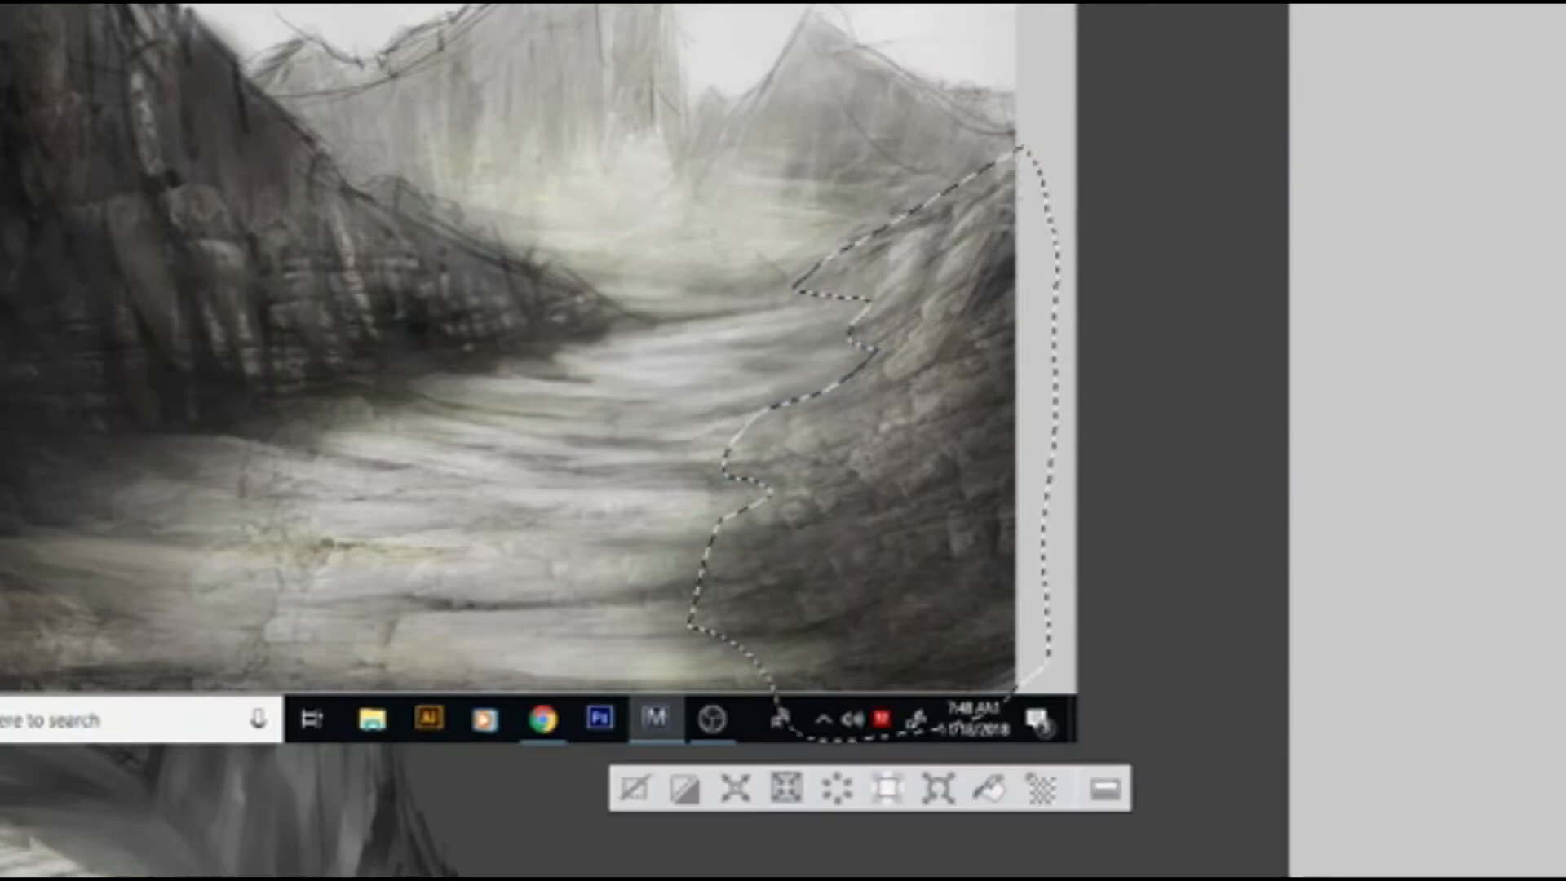
left_click(888, 789)
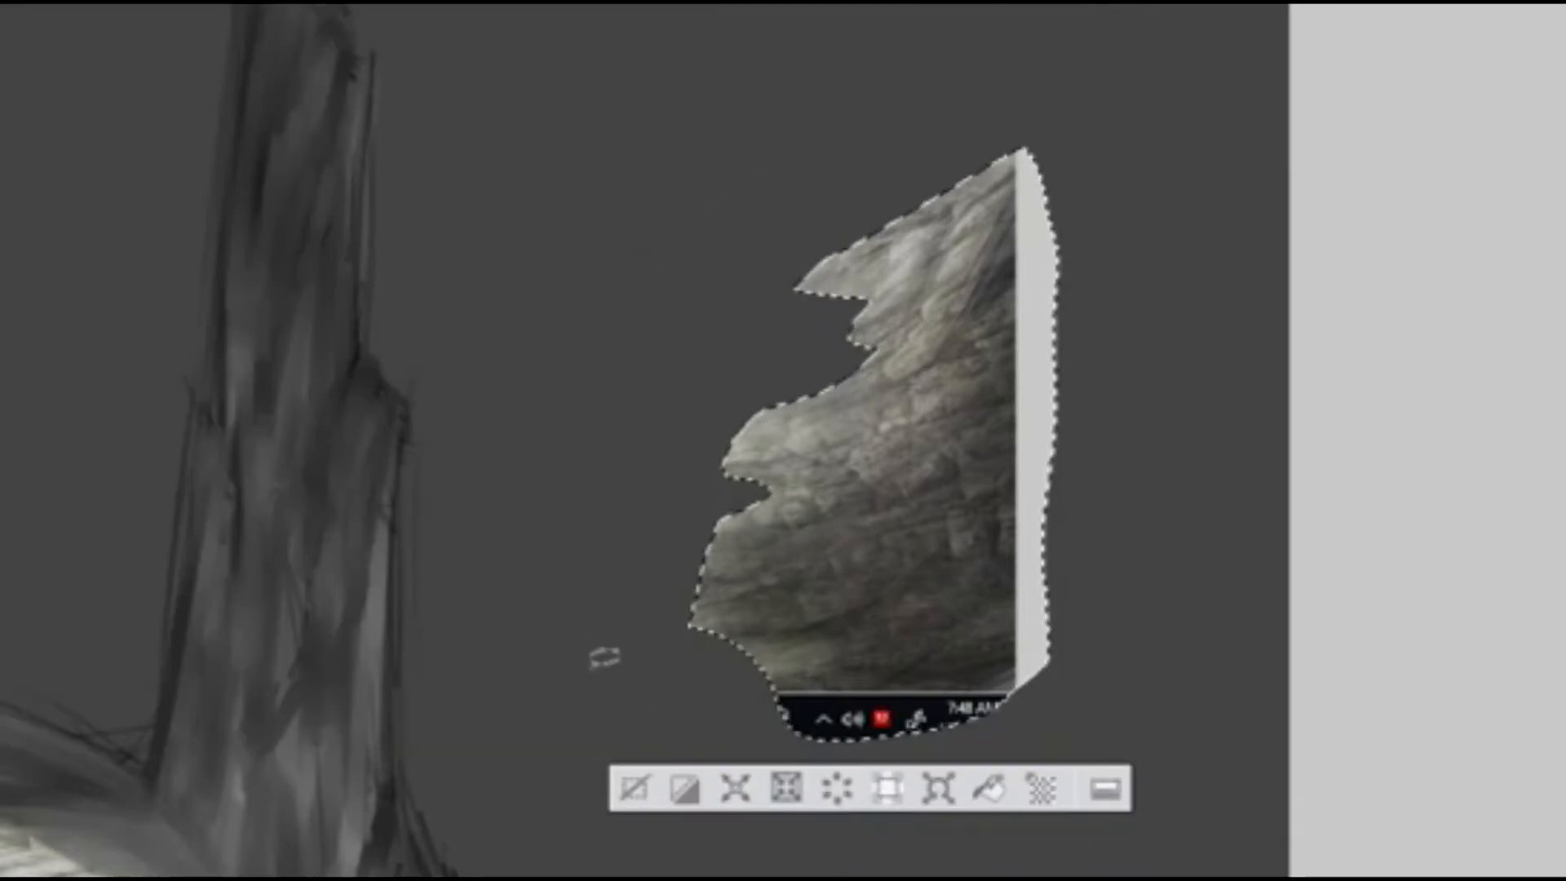
Rotate the rock piece so its jagged edge points up, place it at the spire's base, widen it slightly, and apply the transform.
scroll(600, 650, "down", 2)
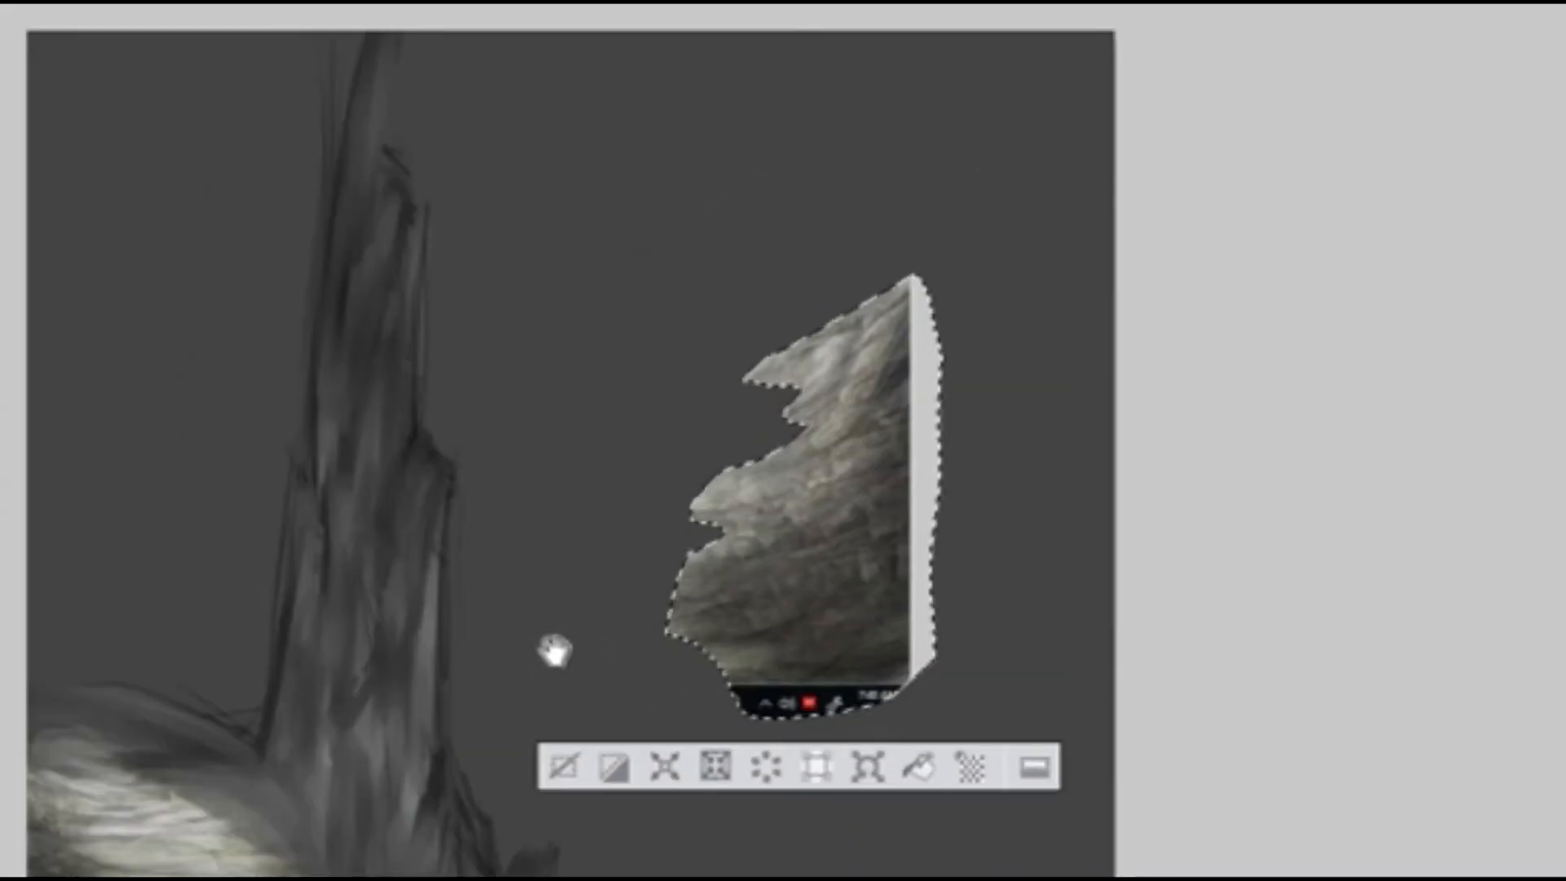
left_click_drag(552, 650, 517, 280)
left_click_drag(791, 156, 478, 615)
left_click(509, 861)
left_click_drag(555, 834, 206, 706)
left_click_drag(670, 597, 0, 595)
left_click_drag(137, 592, 557, 775)
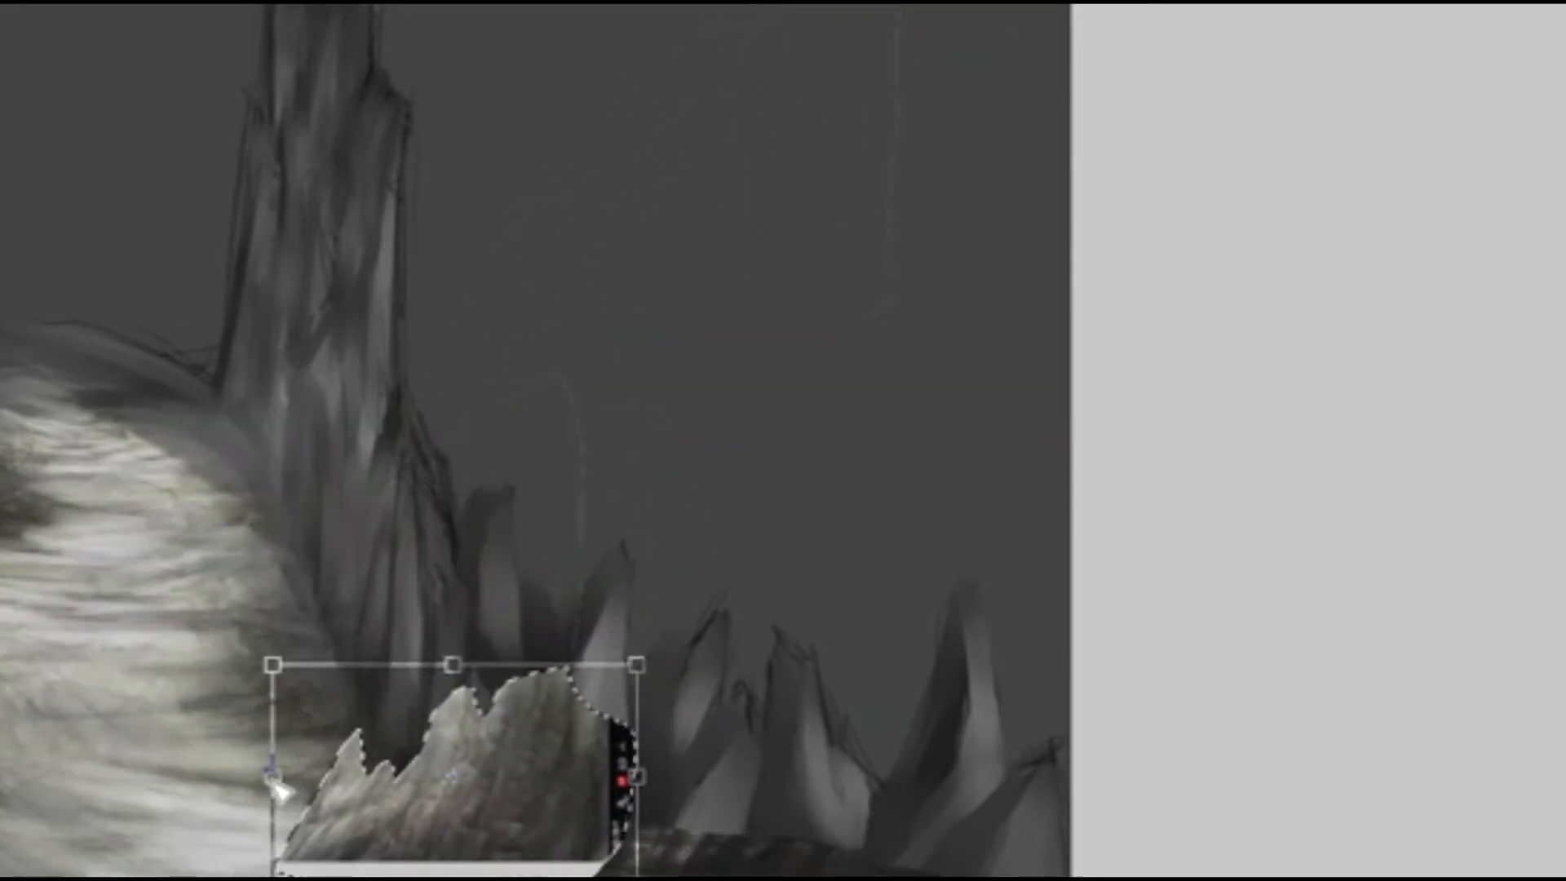
mouse_move(273, 776)
left_mouse_down()
mouse_move(266, 698)
mouse_move(253, 763)
left_mouse_up()
left_click_drag(637, 776, 649, 771)
key("Return")
Duplicate the rock piece, hide the copy as a spare, and make Layer 7 the active layer.
key("ctrl+c")
key("ctrl+v")
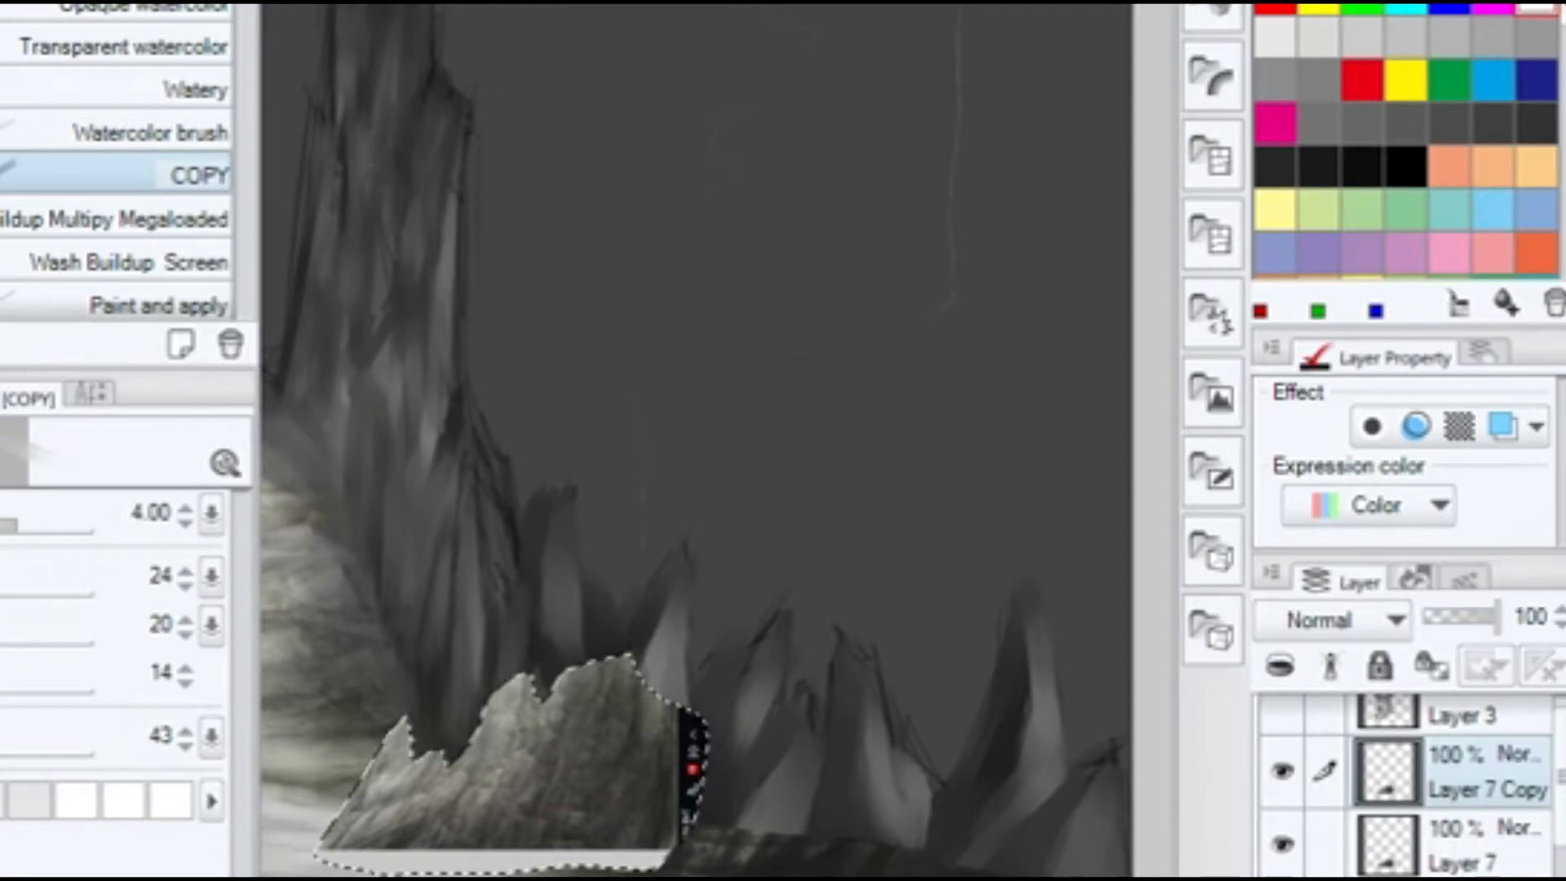
left_click(1283, 773)
left_click(1459, 848)
Move the Layer 7 rock piece up and distort it so it slopes down along the spire's base, and apply the transform.
key("Tab")
key("k")
mouse_move(504, 772)
left_mouse_down()
mouse_move(976, 832)
mouse_move(659, 656)
mouse_move(458, 746)
mouse_move(595, 701)
mouse_move(636, 628)
mouse_move(519, 702)
left_mouse_up()
key("ctrl+shift+t")
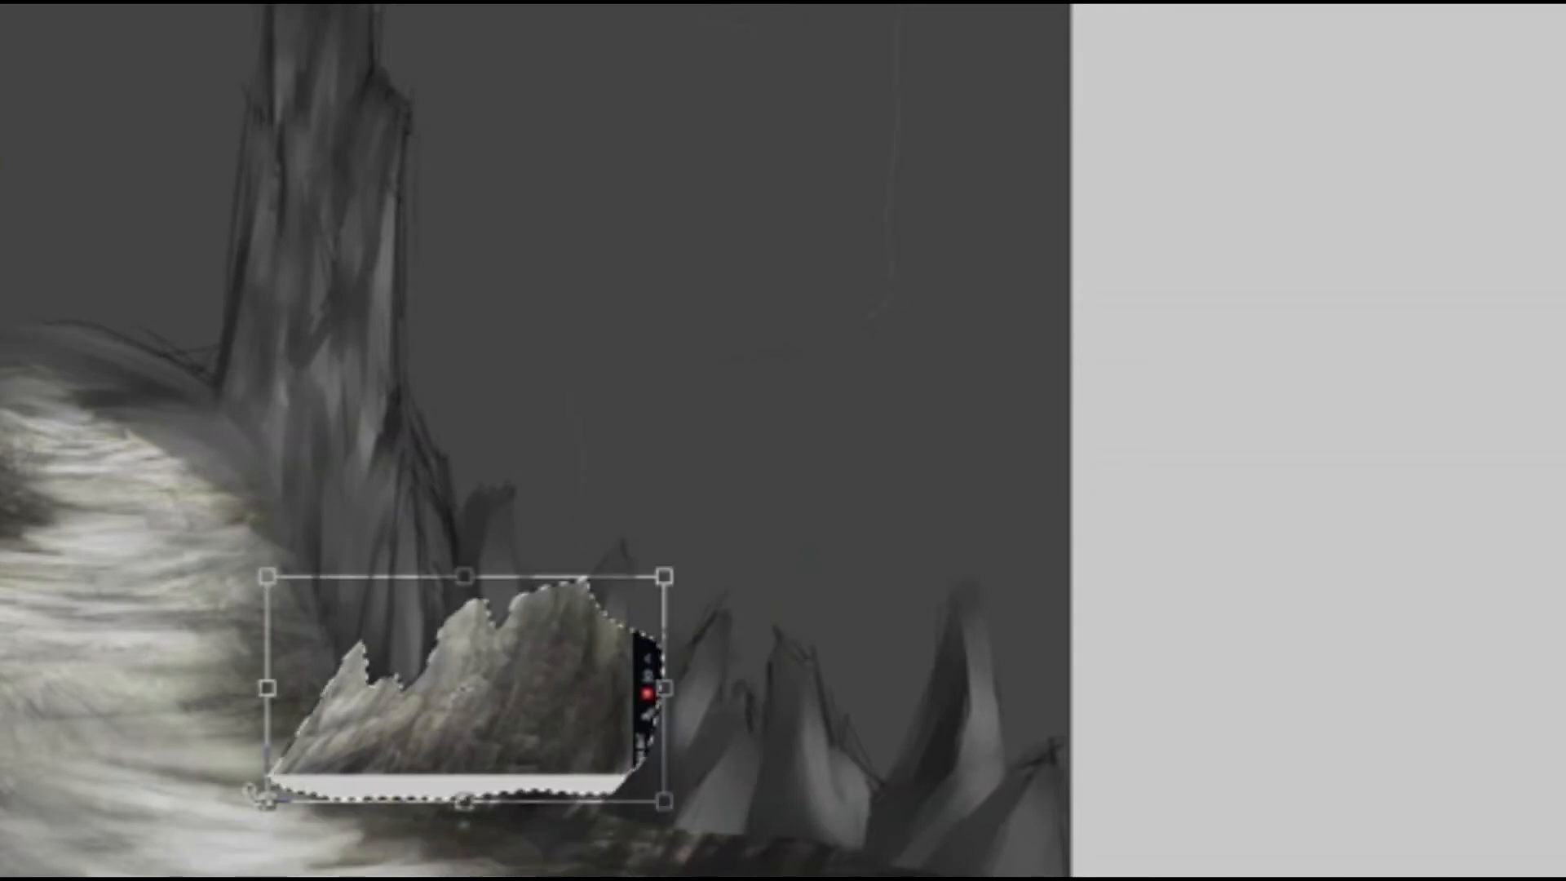
left_click_drag(269, 800, 260, 696)
left_click_drag(266, 578, 248, 480)
left_click_drag(664, 802, 574, 880)
left_click_drag(664, 579, 576, 643)
left_click_drag(409, 561, 402, 592)
mouse_move(238, 514)
left_mouse_down()
mouse_move(238, 557)
mouse_move(239, 507)
left_mouse_up()
left_click_drag(449, 765, 372, 730)
left_click_drag(161, 469, 213, 453)
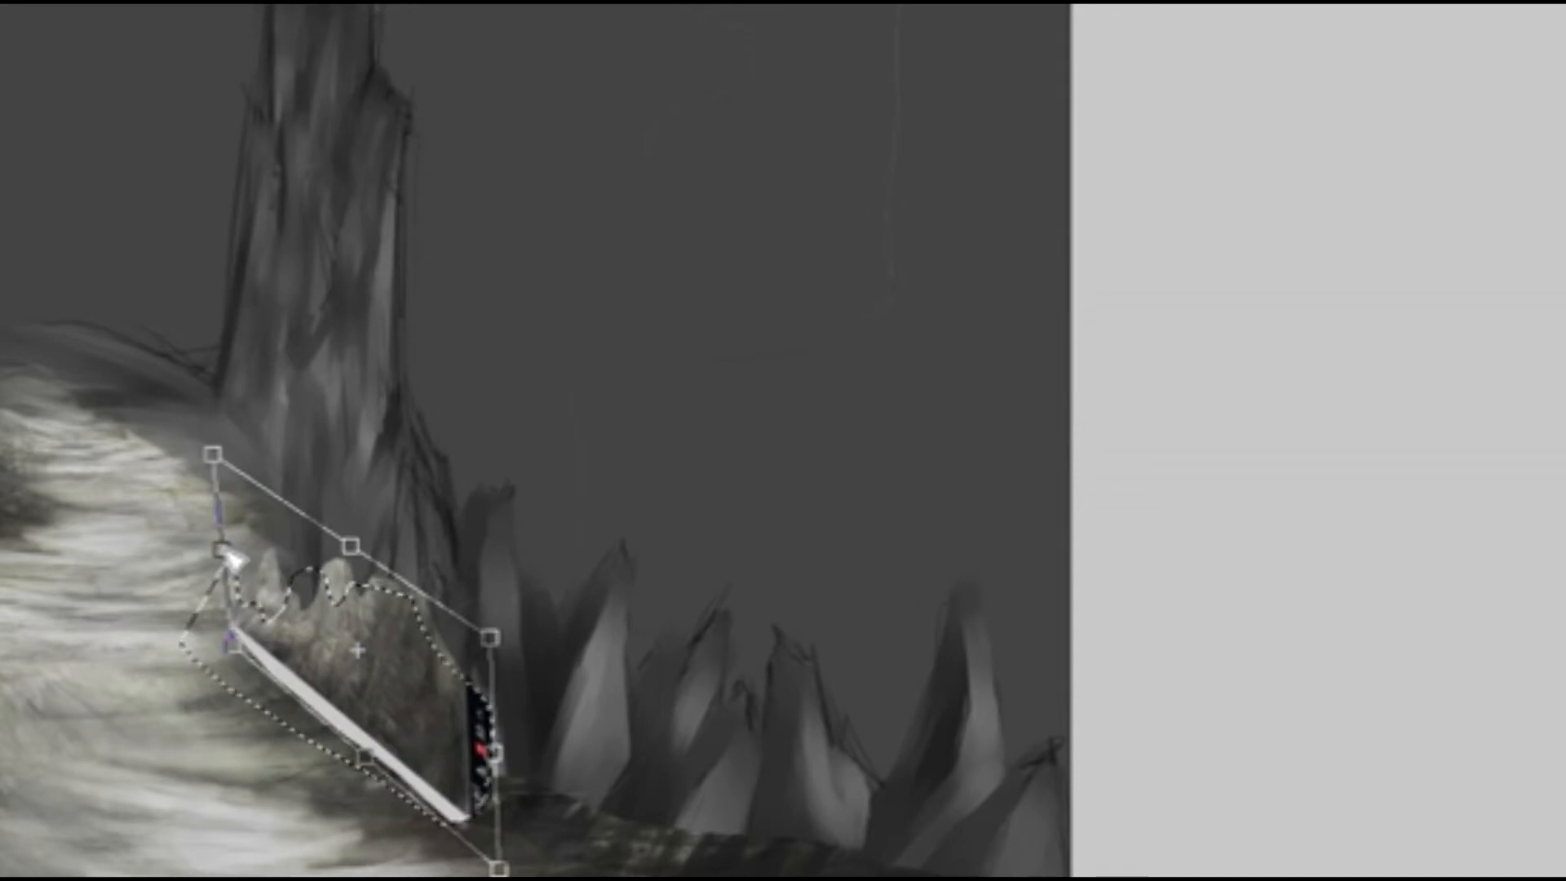
left_click_drag(498, 867, 447, 880)
left_click_drag(350, 545, 411, 586)
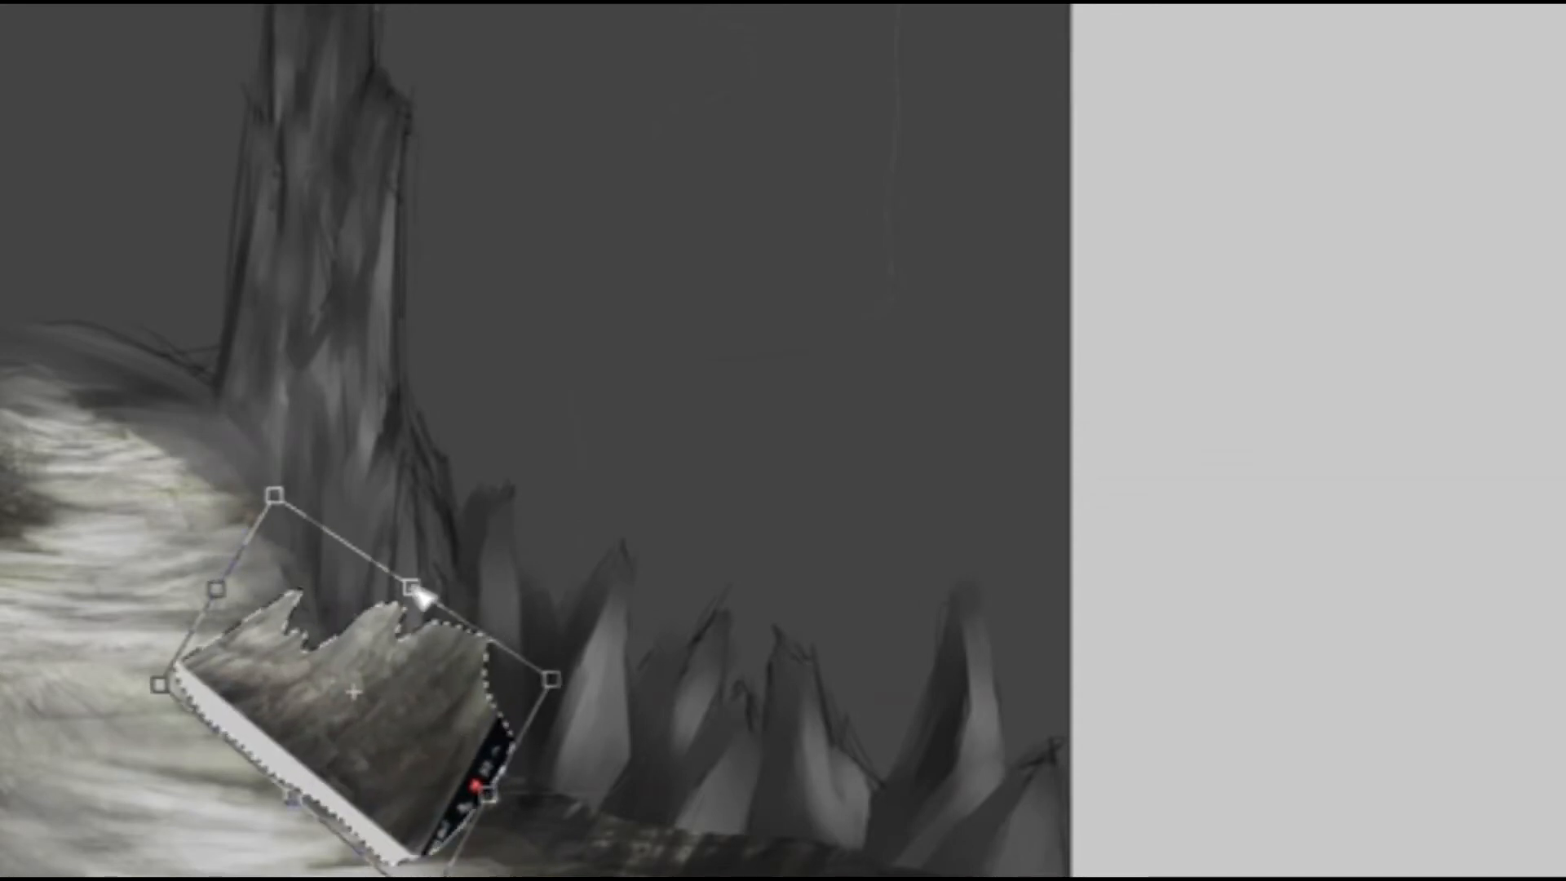
key("Return")
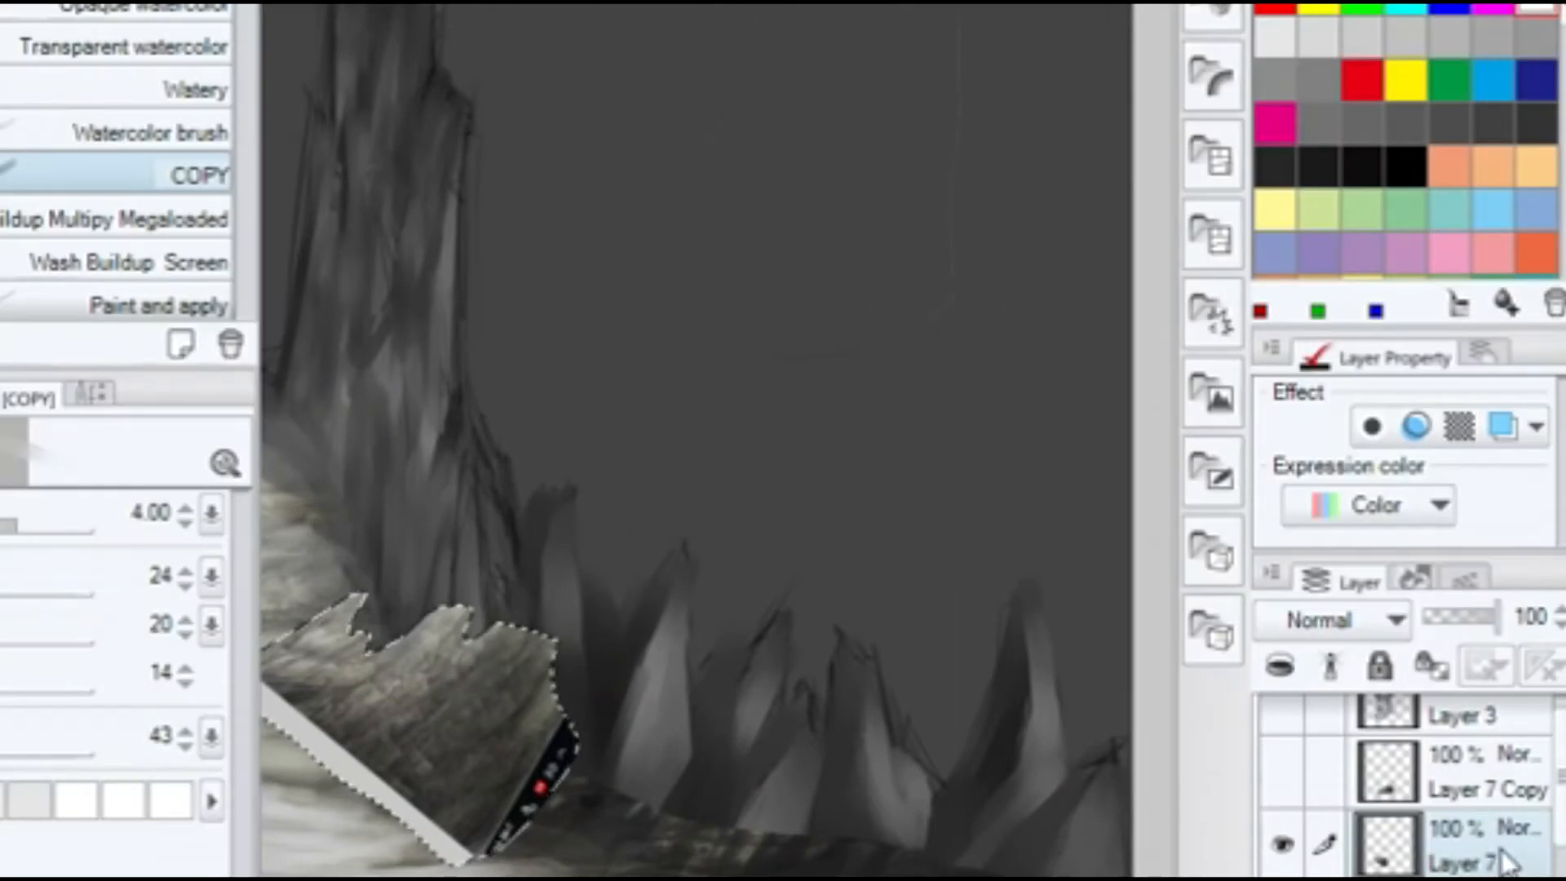
Duplicate the transformed rock layer, hide the duplicate as a spare, reselect the visible rock layer, and clear the selection.
left_click_drag(1505, 863, 1346, 880)
left_click(1285, 798)
key("Tab")
key("Tab")
left_click(1485, 865)
key("ctrl+d")
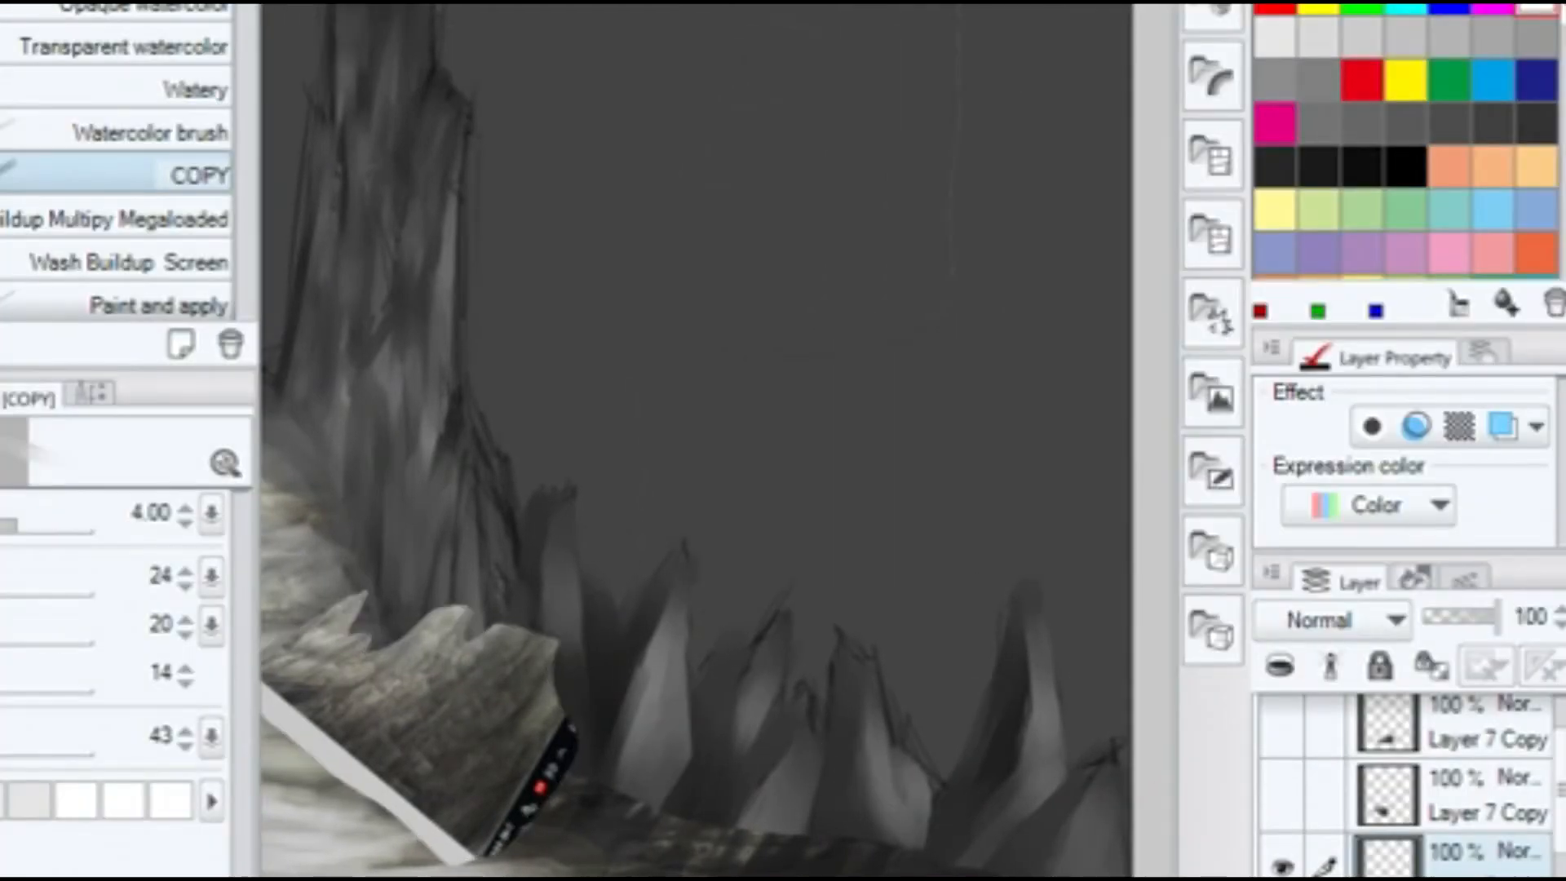
Brush away the rock piece's white border and taskbar remnant, and blend its jagged top into the spire's base.
key("Tab")
key("Tab")
key("Tab")
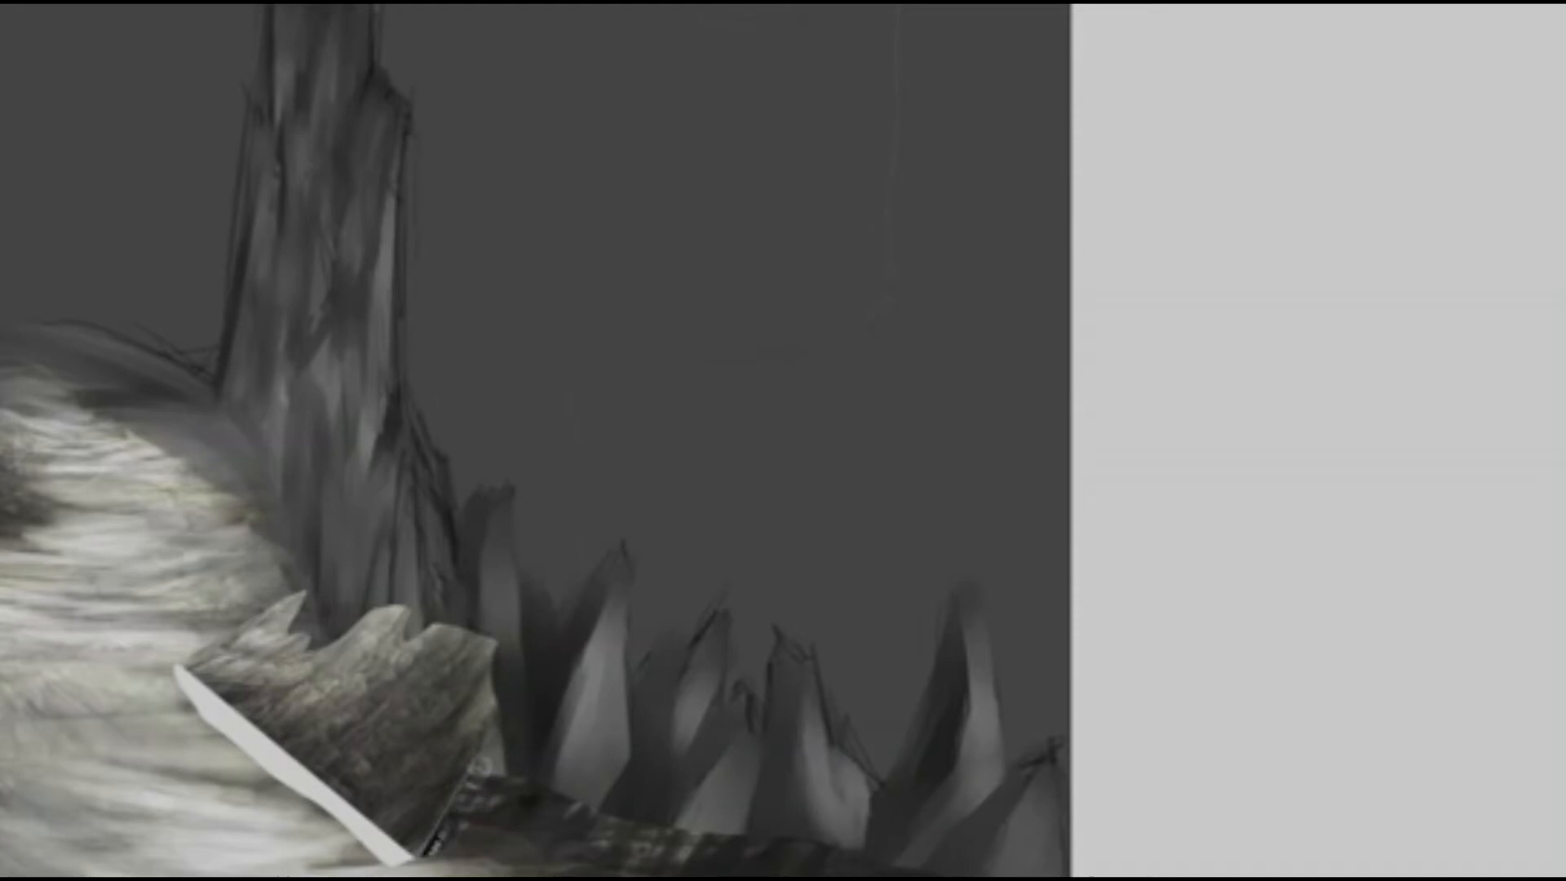
mouse_move(176, 683)
left_mouse_down()
mouse_move(294, 830)
mouse_move(208, 724)
mouse_move(380, 846)
mouse_move(412, 849)
mouse_move(457, 824)
mouse_move(517, 710)
mouse_move(510, 645)
left_mouse_up()
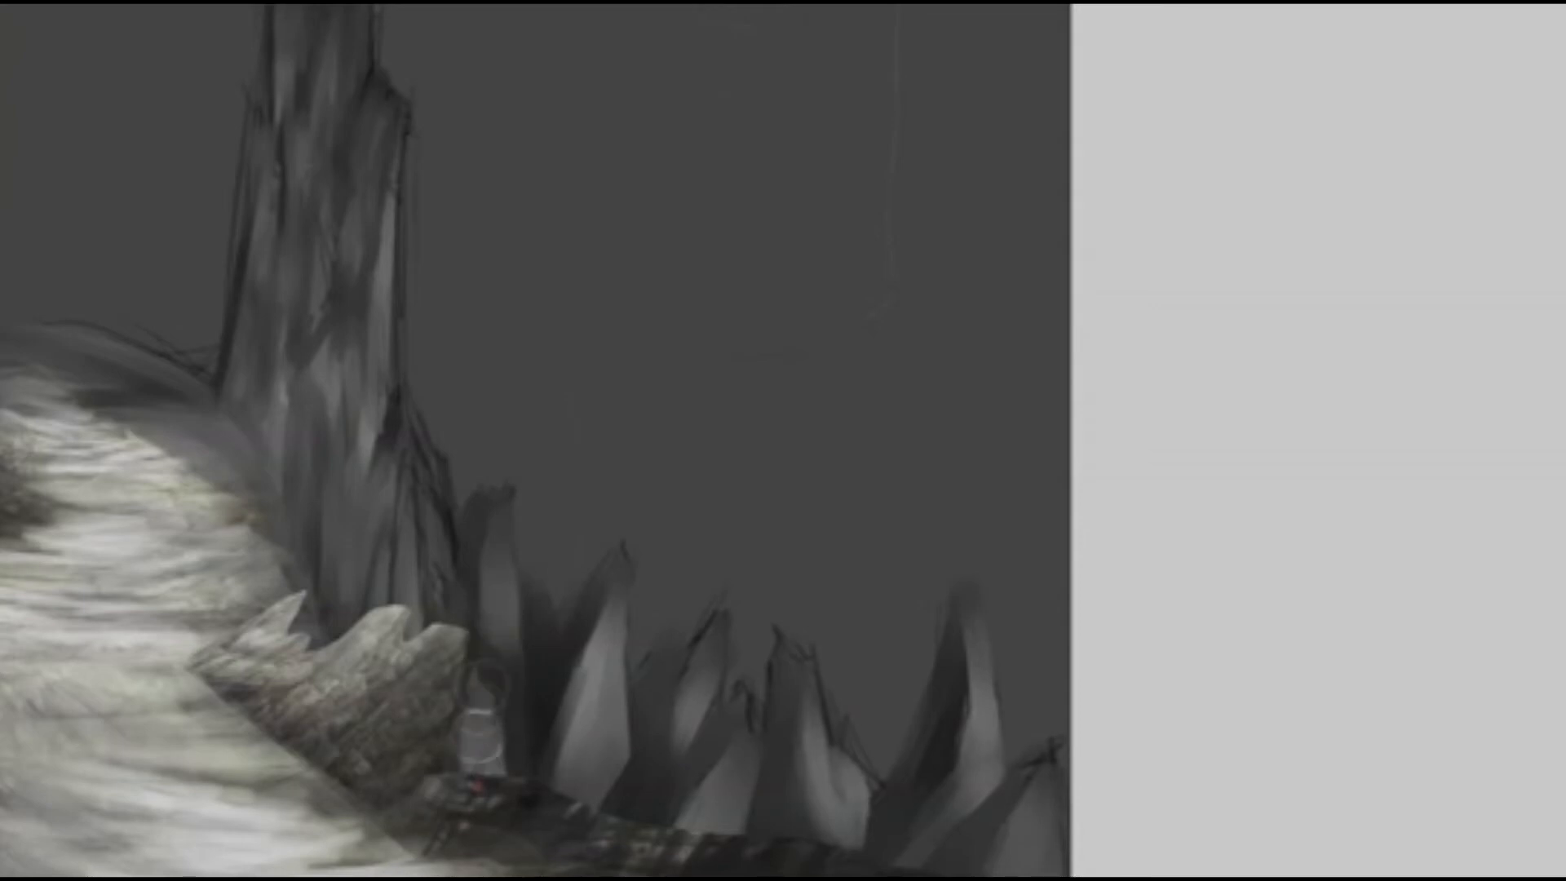
mouse_move(472, 699)
left_mouse_down()
mouse_move(490, 595)
mouse_move(382, 622)
mouse_move(416, 571)
mouse_move(299, 608)
left_mouse_up()
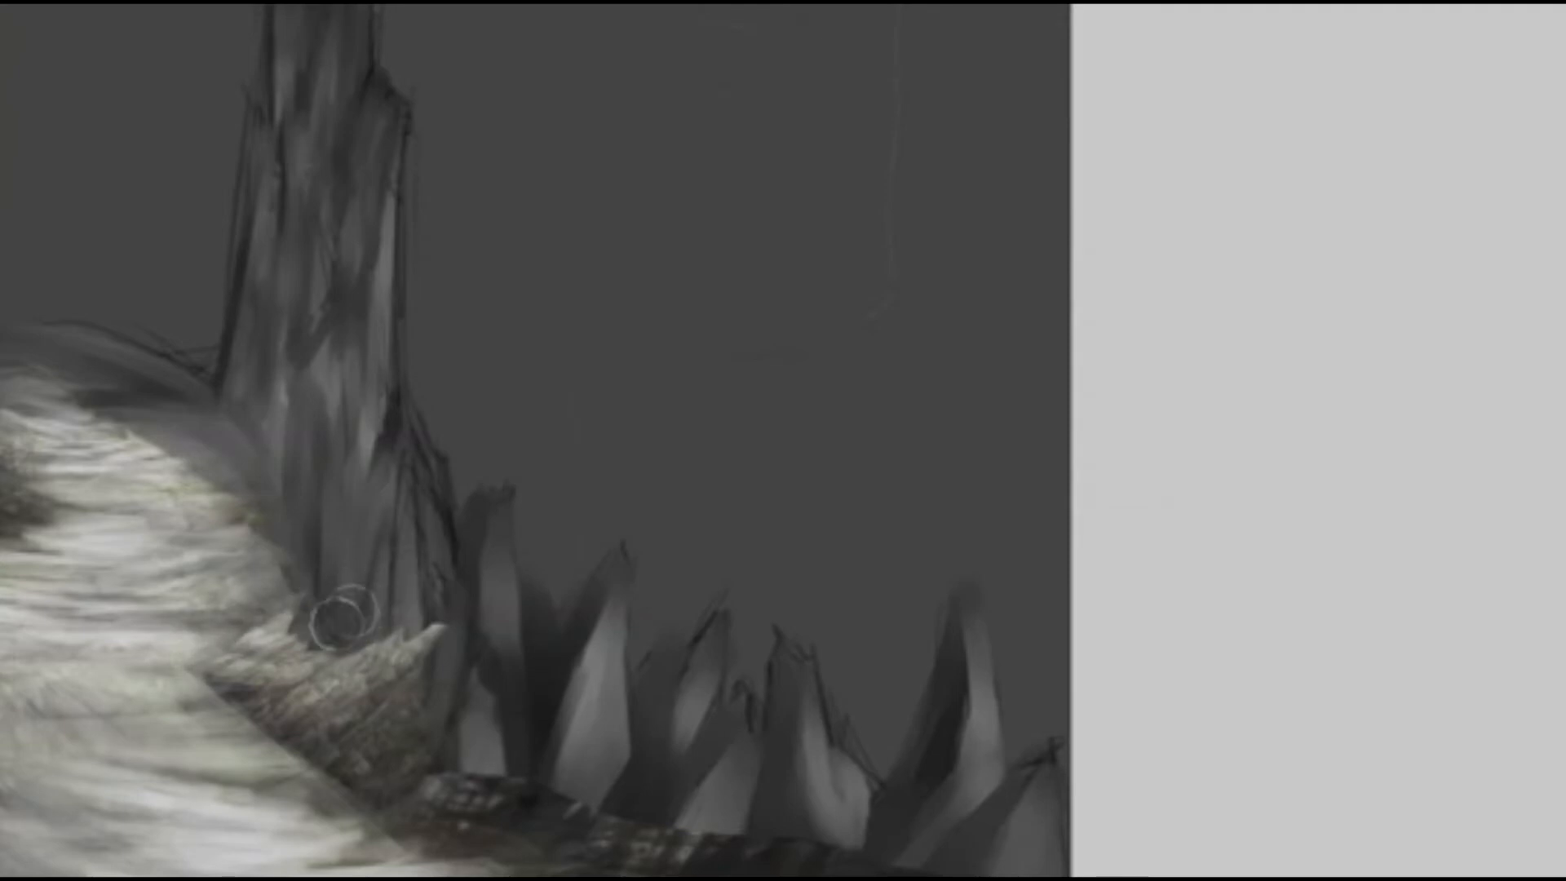
mouse_move(448, 716)
left_mouse_down()
mouse_move(417, 655)
mouse_move(450, 588)
left_mouse_up()
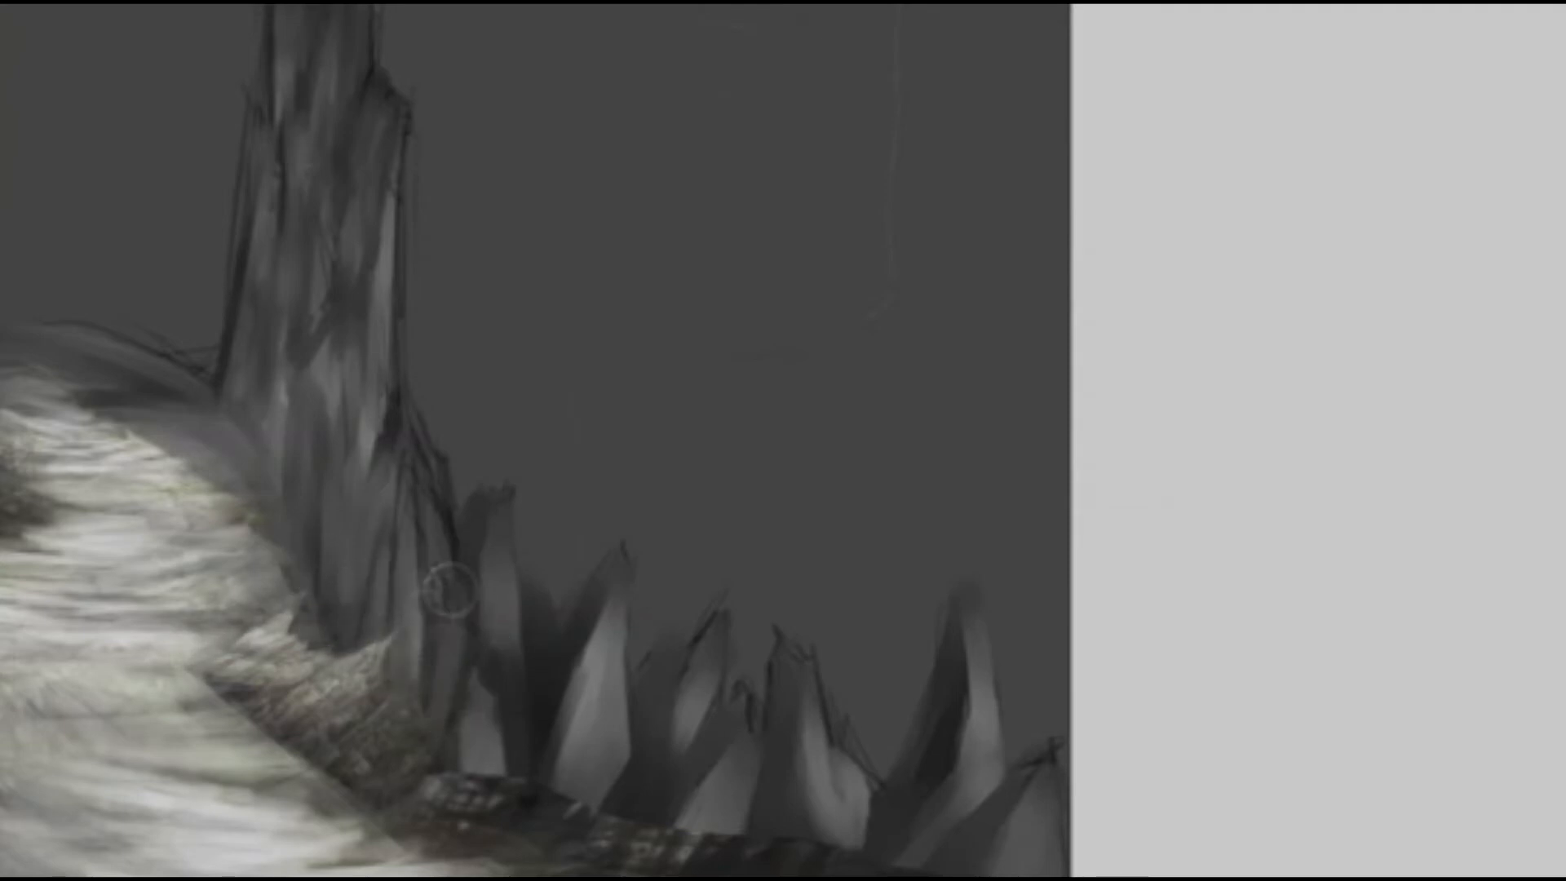
Compare the spare rock layers with the painting by briefly showing and hiding them.
key("Tab")
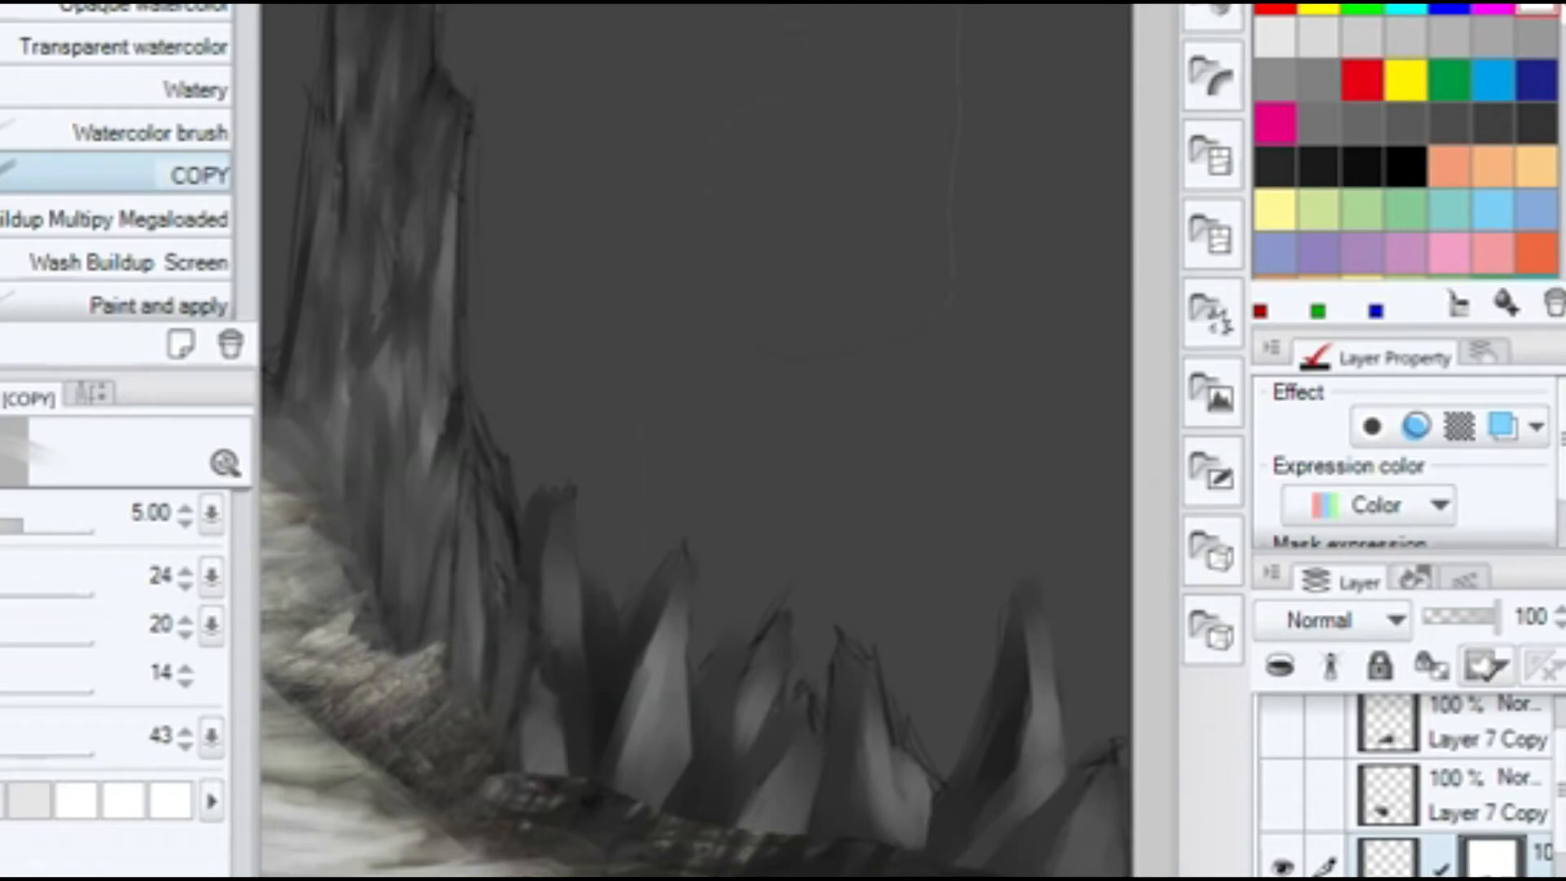
left_click_drag(1562, 790, 1562, 878)
left_click(1285, 796)
left_click(1282, 796)
left_click(1283, 879)
left_click(1282, 879)
left_click(1281, 871)
left_click(1282, 869)
key("Tab")
key("Tab")
key("Tab")
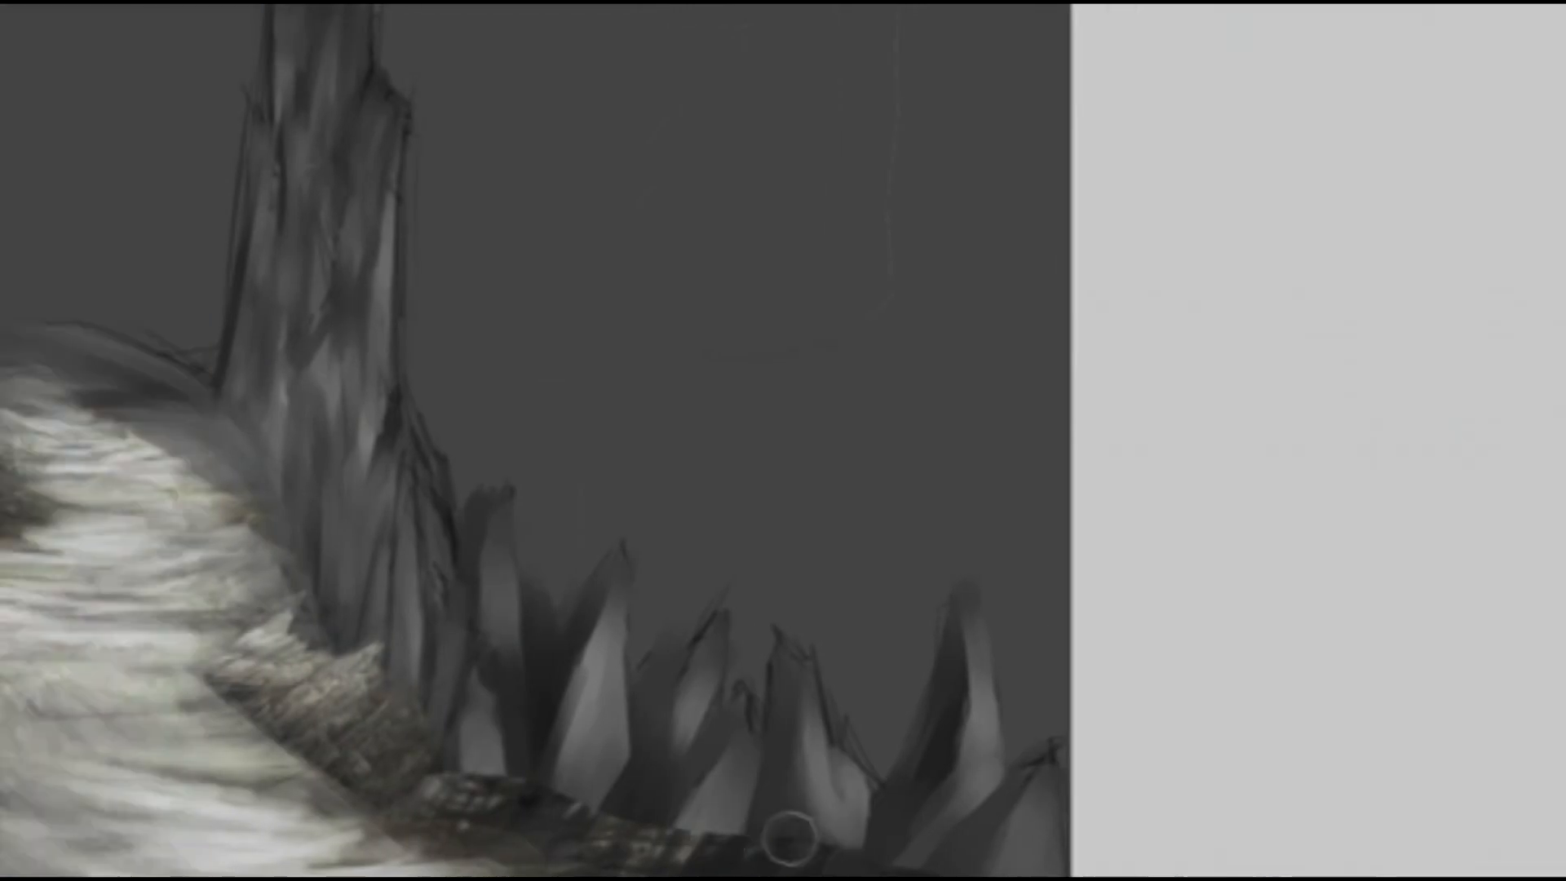
Show the transformed spare rock layer, duplicate it, hide the duplicate, and make the visible rock layer active.
key("Tab")
mouse_move(1561, 783)
left_mouse_down()
mouse_move(1561, 869)
mouse_move(1561, 783)
mouse_move(1561, 808)
left_mouse_up()
left_click(1284, 816)
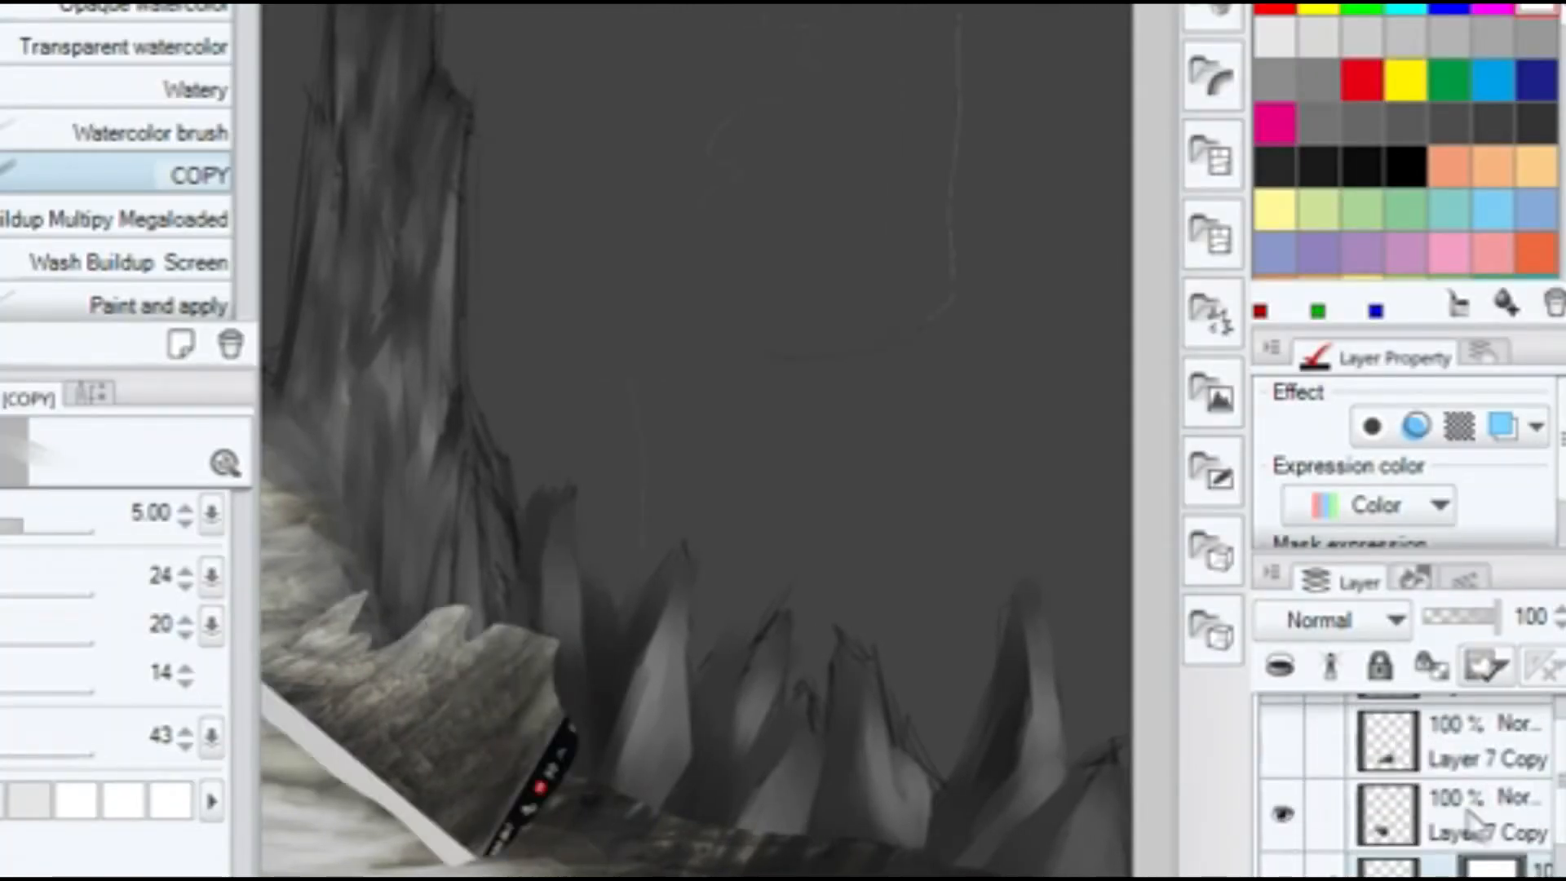
left_click(1501, 818)
key("ctrl+c")
key("ctrl+v")
left_click(1287, 808)
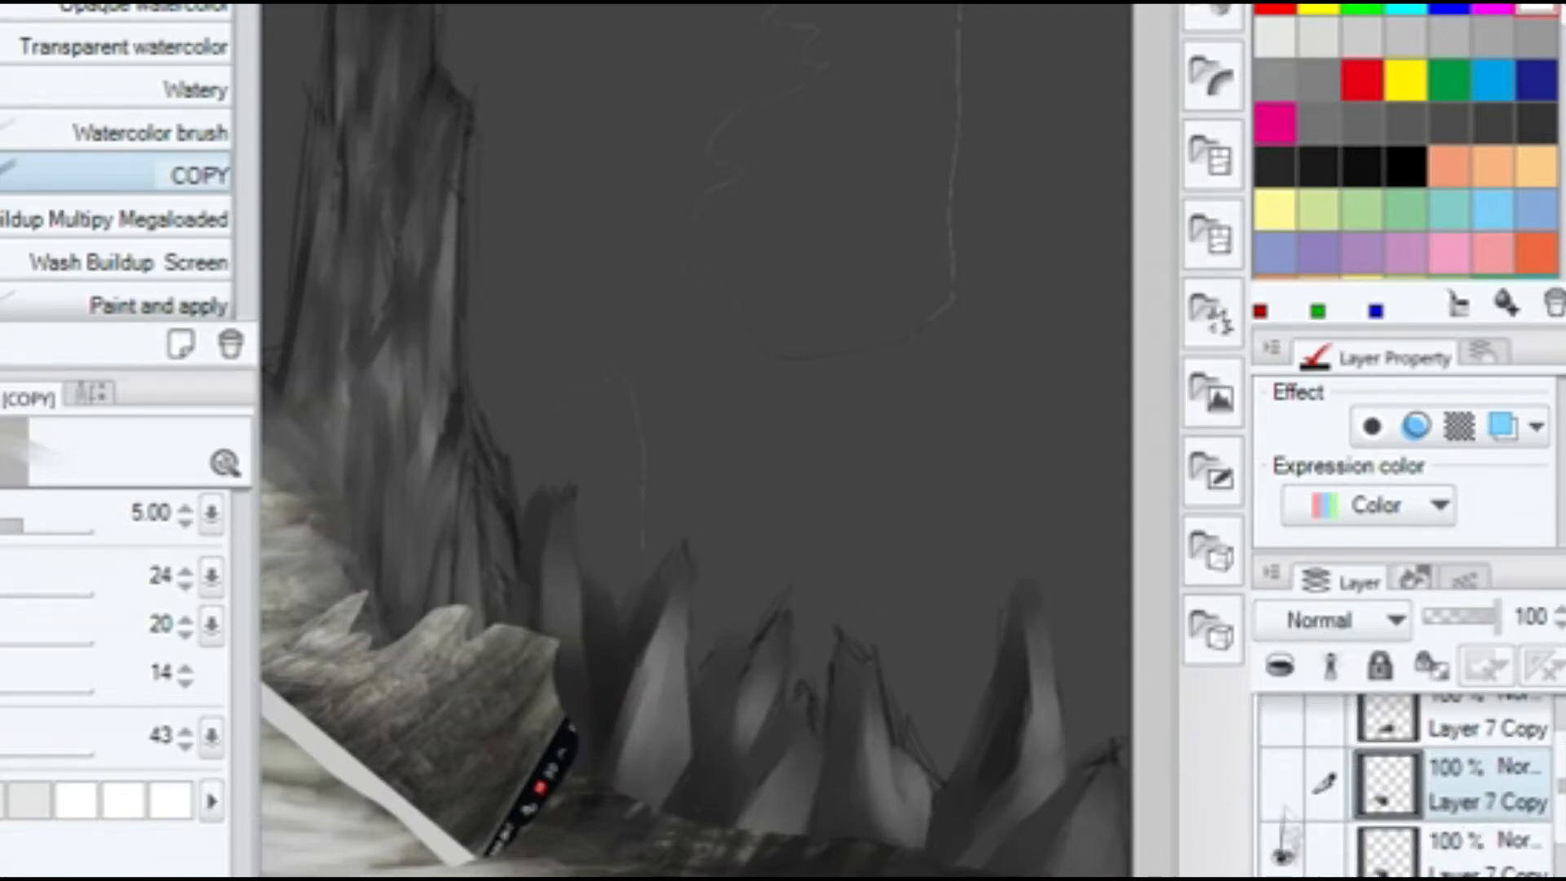
left_click(1496, 855)
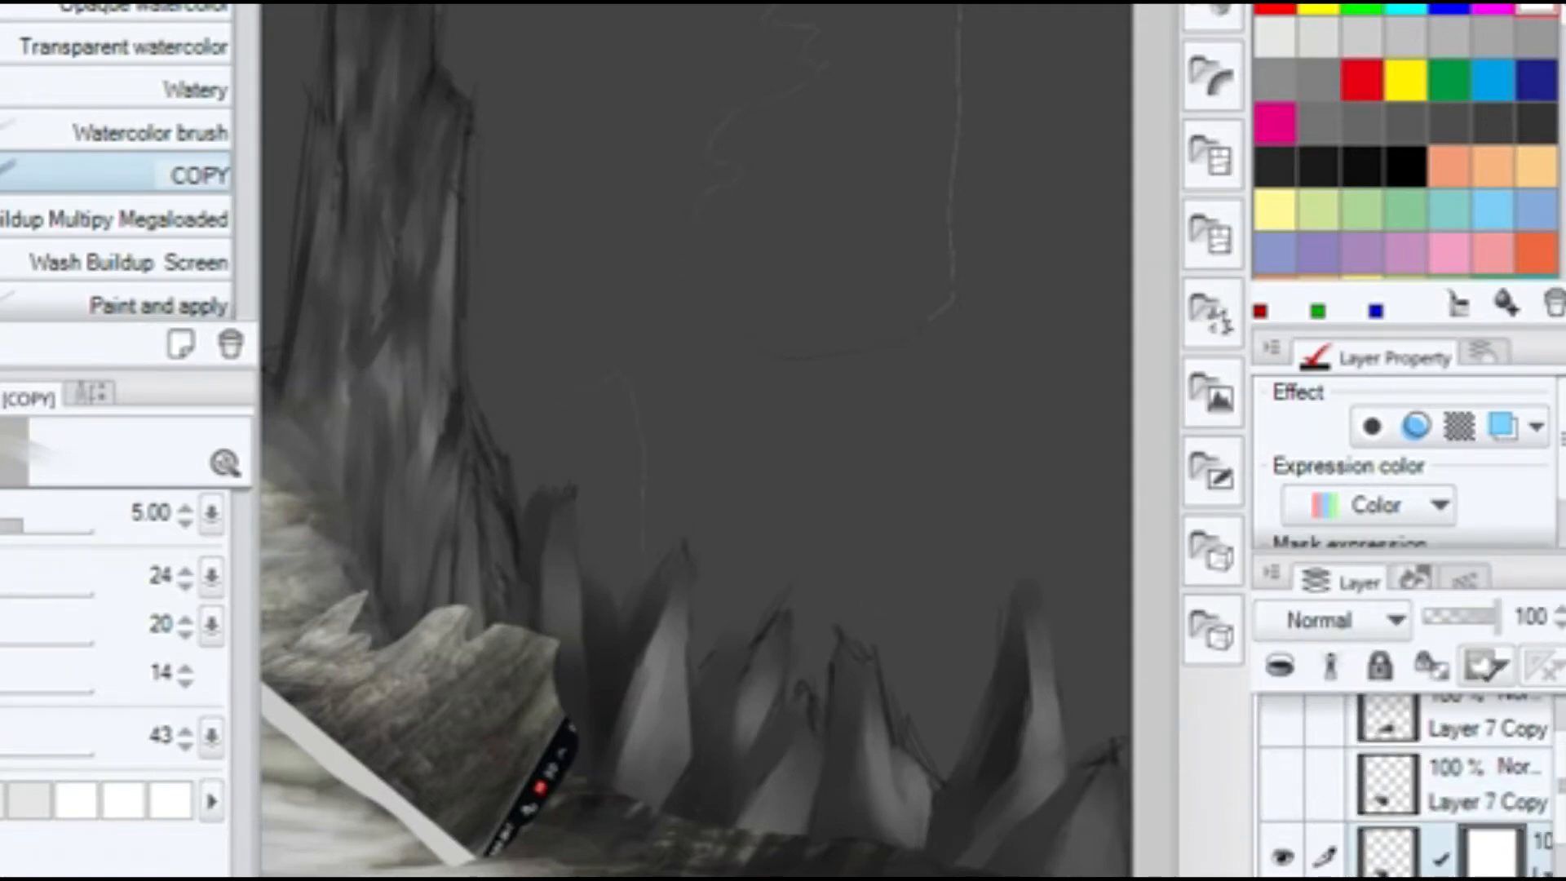
Lasso the rock piece, lower its layer opacity, and move it up the path edge to the spire's base.
key("Tab")
key("Tab")
key("Tab")
left_click_drag(406, 730, 273, 510)
key("Tab")
key("Tab")
mouse_move(318, 318)
left_mouse_down()
mouse_move(159, 664)
mouse_move(320, 319)
left_mouse_up()
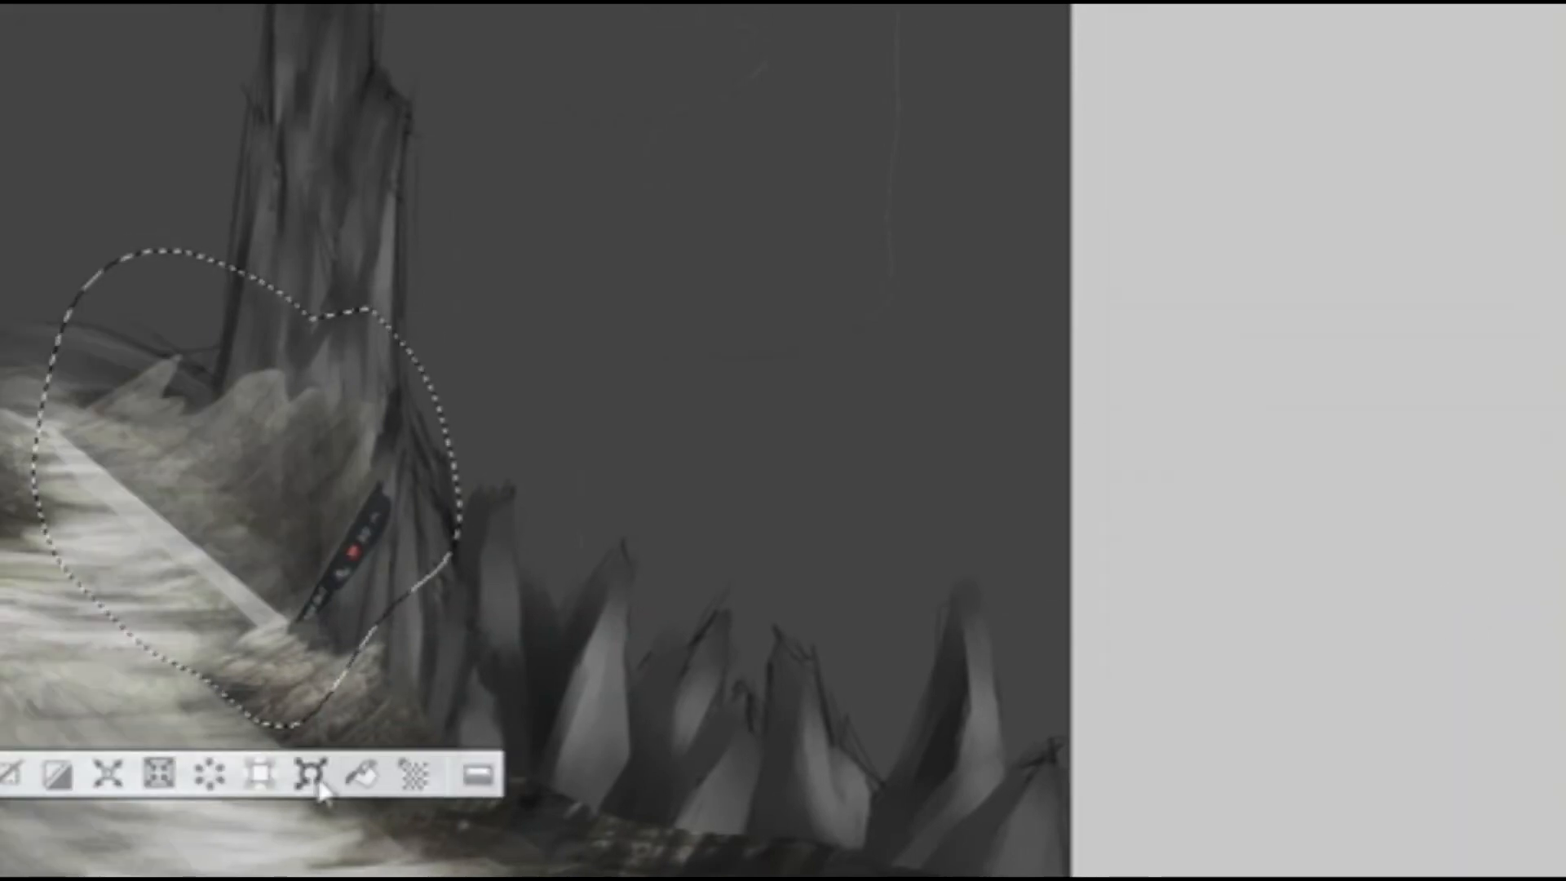
Squash and skew the rock piece so it slopes down along the path edge, apply the transform, and clear the selection.
key("ctrl+t")
left_click_drag(253, 262, 252, 411)
left_click_drag(33, 569, 47, 459)
left_click_drag(42, 614, 28, 636)
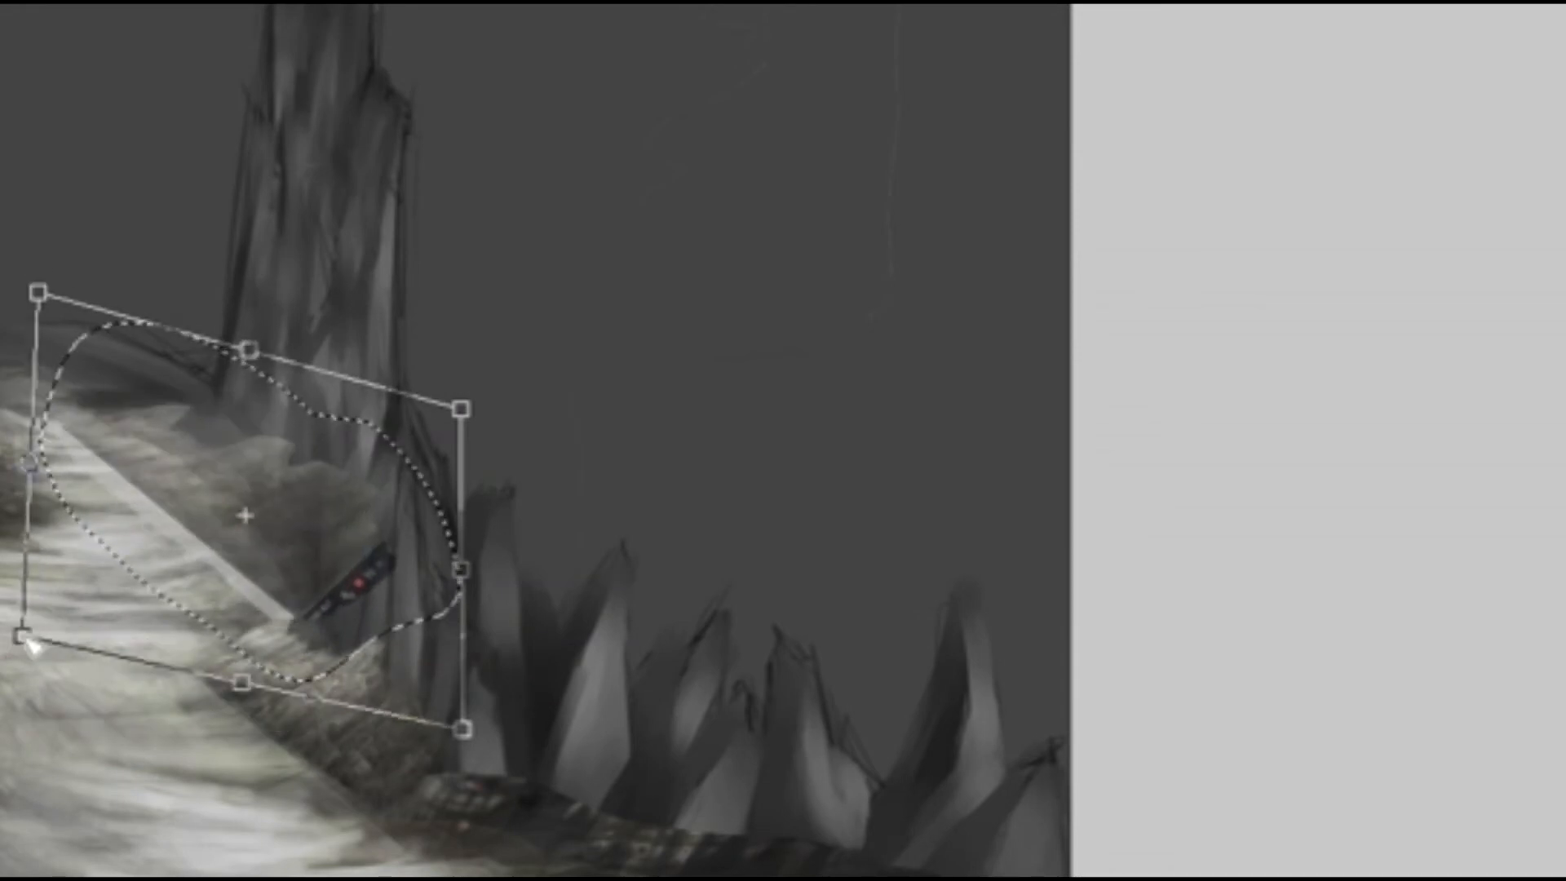
left_click_drag(36, 468, 9, 461)
left_click_drag(461, 569, 415, 621)
mouse_move(414, 460)
left_mouse_down()
mouse_move(454, 404)
mouse_move(423, 431)
left_mouse_up()
key("Return")
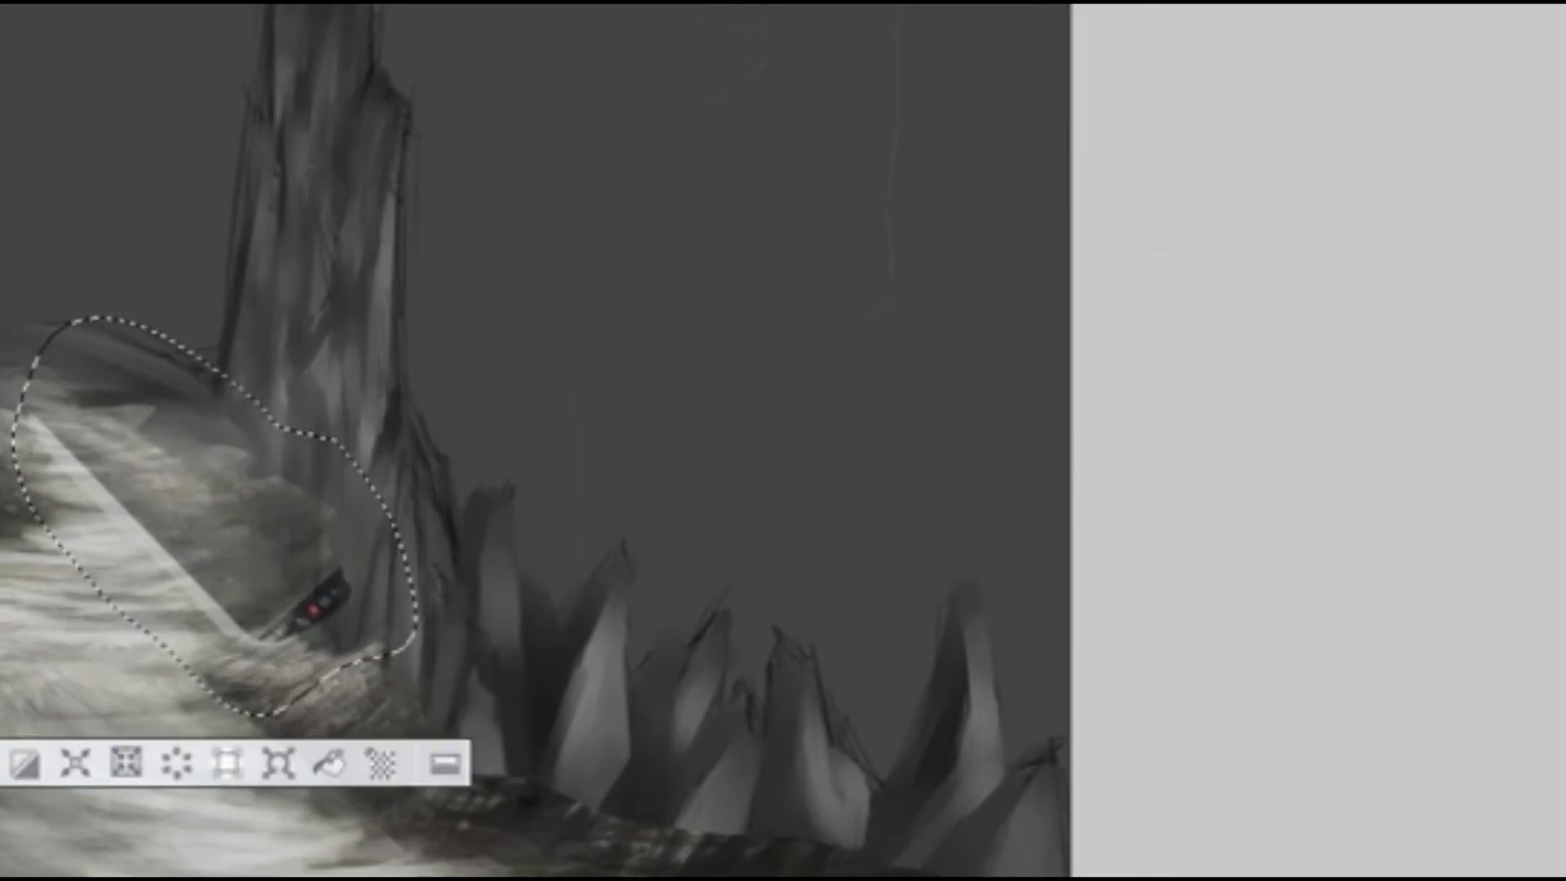
key("ctrl+d")
Restore the rock layer's opacity to 100%.
key("Tab")
left_click_drag(1465, 619, 1556, 618)
key("Tab")
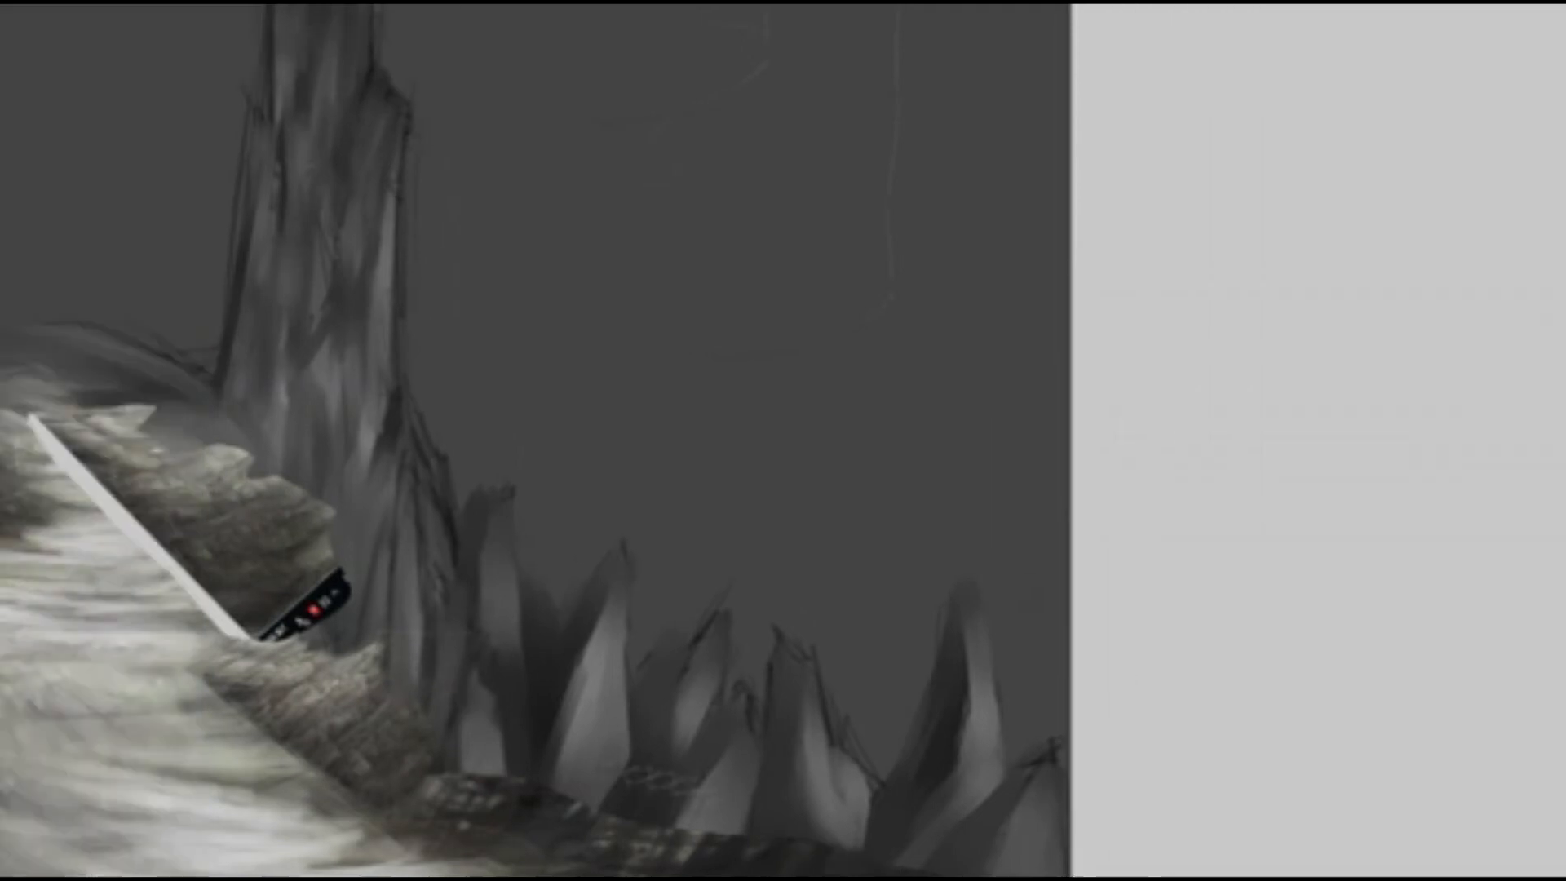
Brush away the rock piece's white border and taskbar remnant, and blend its edges into the path and the spire's base.
key("Tab")
key("Tab")
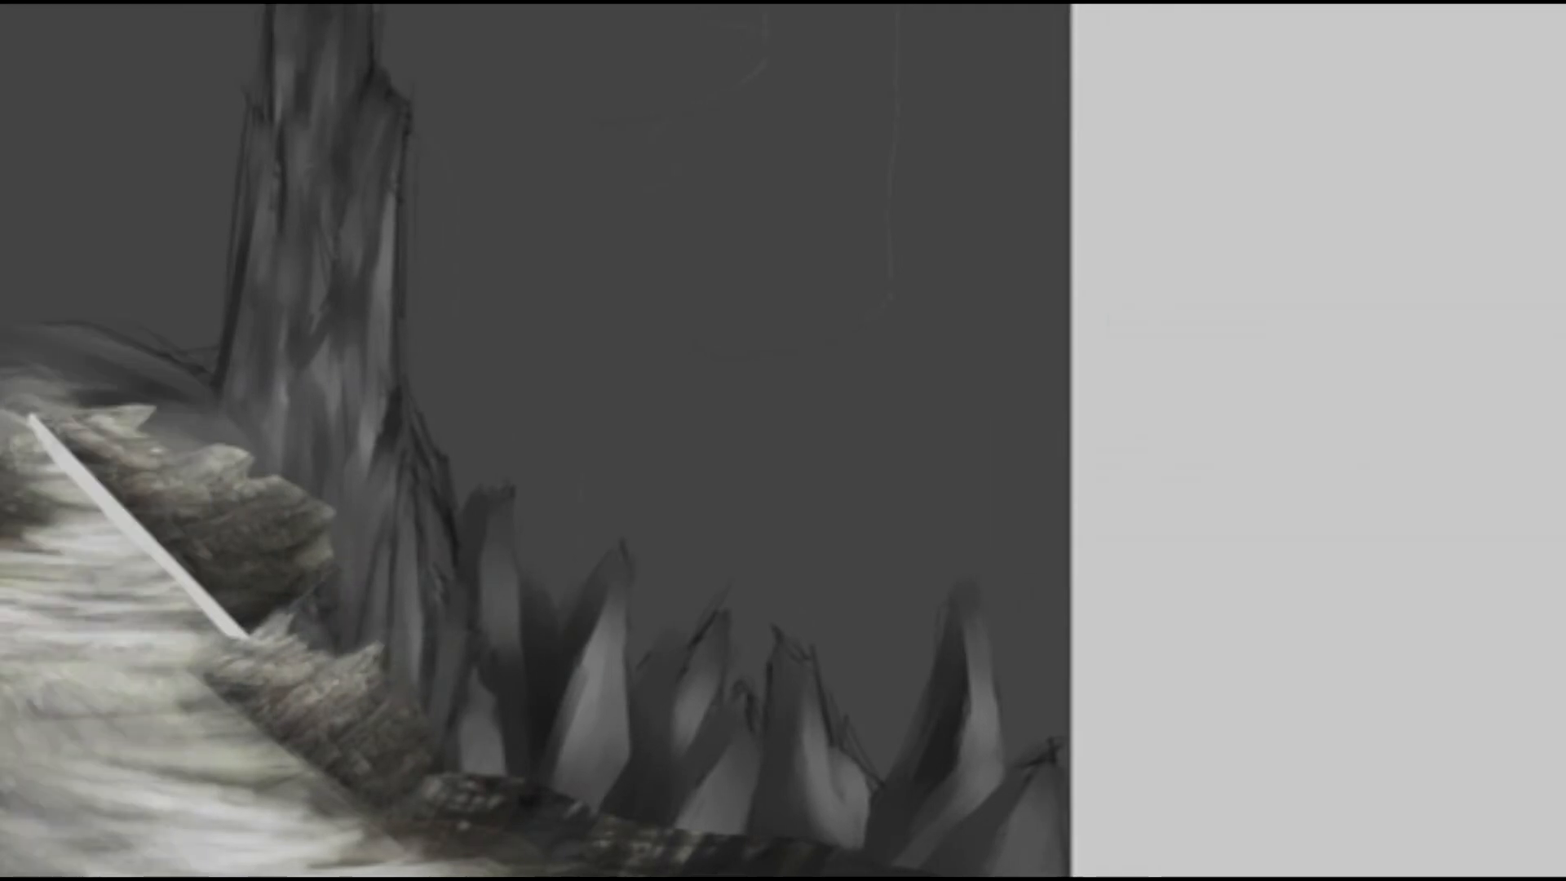
left_click_drag(111, 496, 69, 456)
left_click_drag(99, 514, 172, 611)
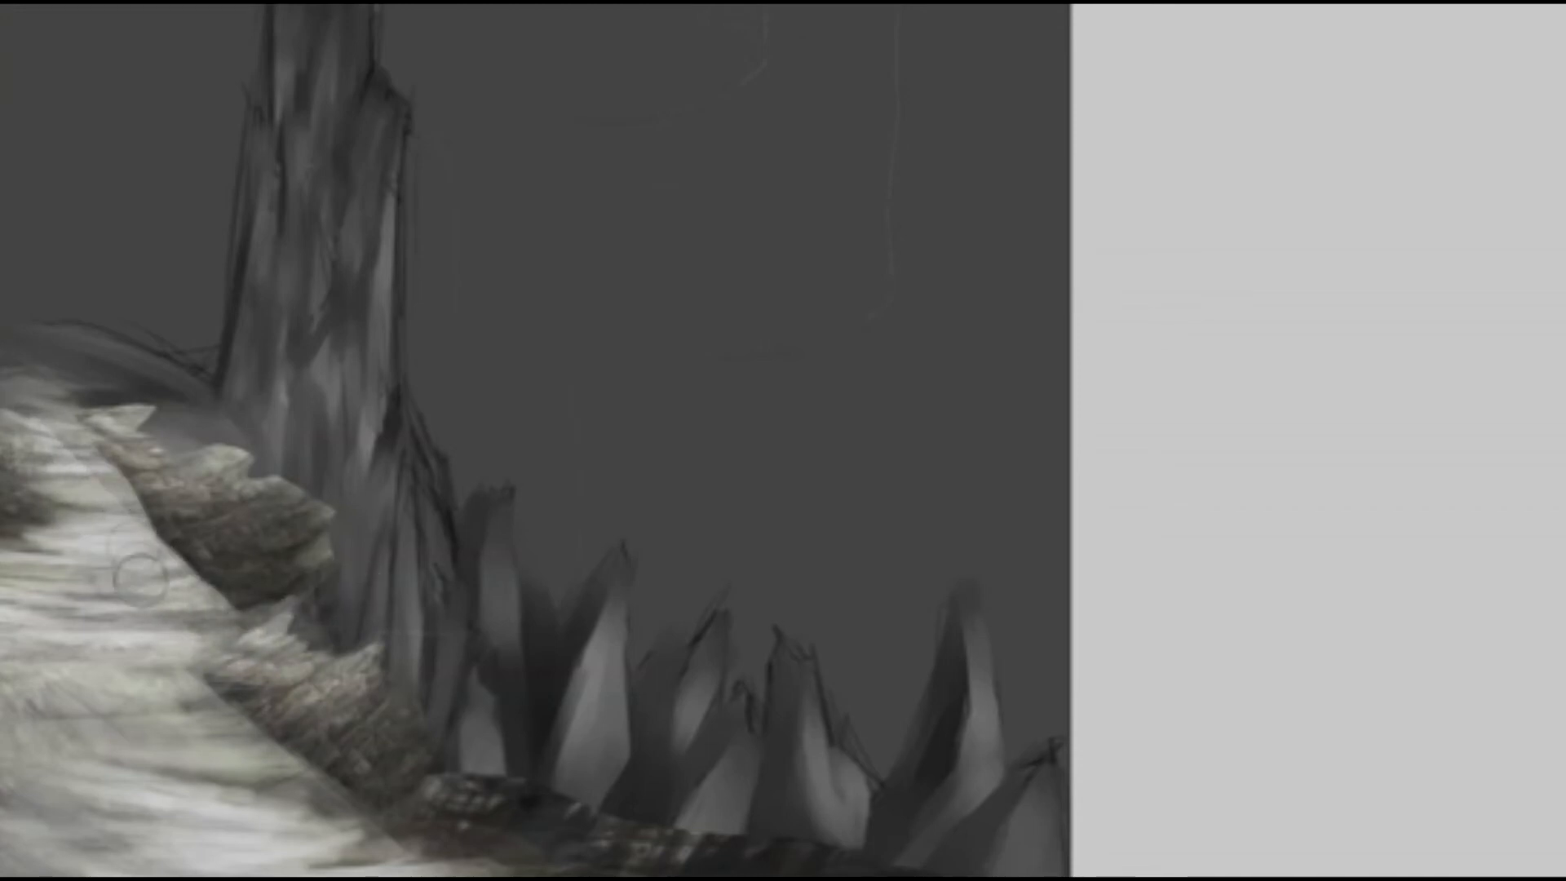
mouse_move(240, 624)
left_mouse_down()
mouse_move(124, 516)
mouse_move(200, 567)
left_mouse_up()
mouse_move(110, 514)
left_mouse_down()
mouse_move(176, 578)
mouse_move(184, 559)
mouse_move(106, 496)
left_mouse_up()
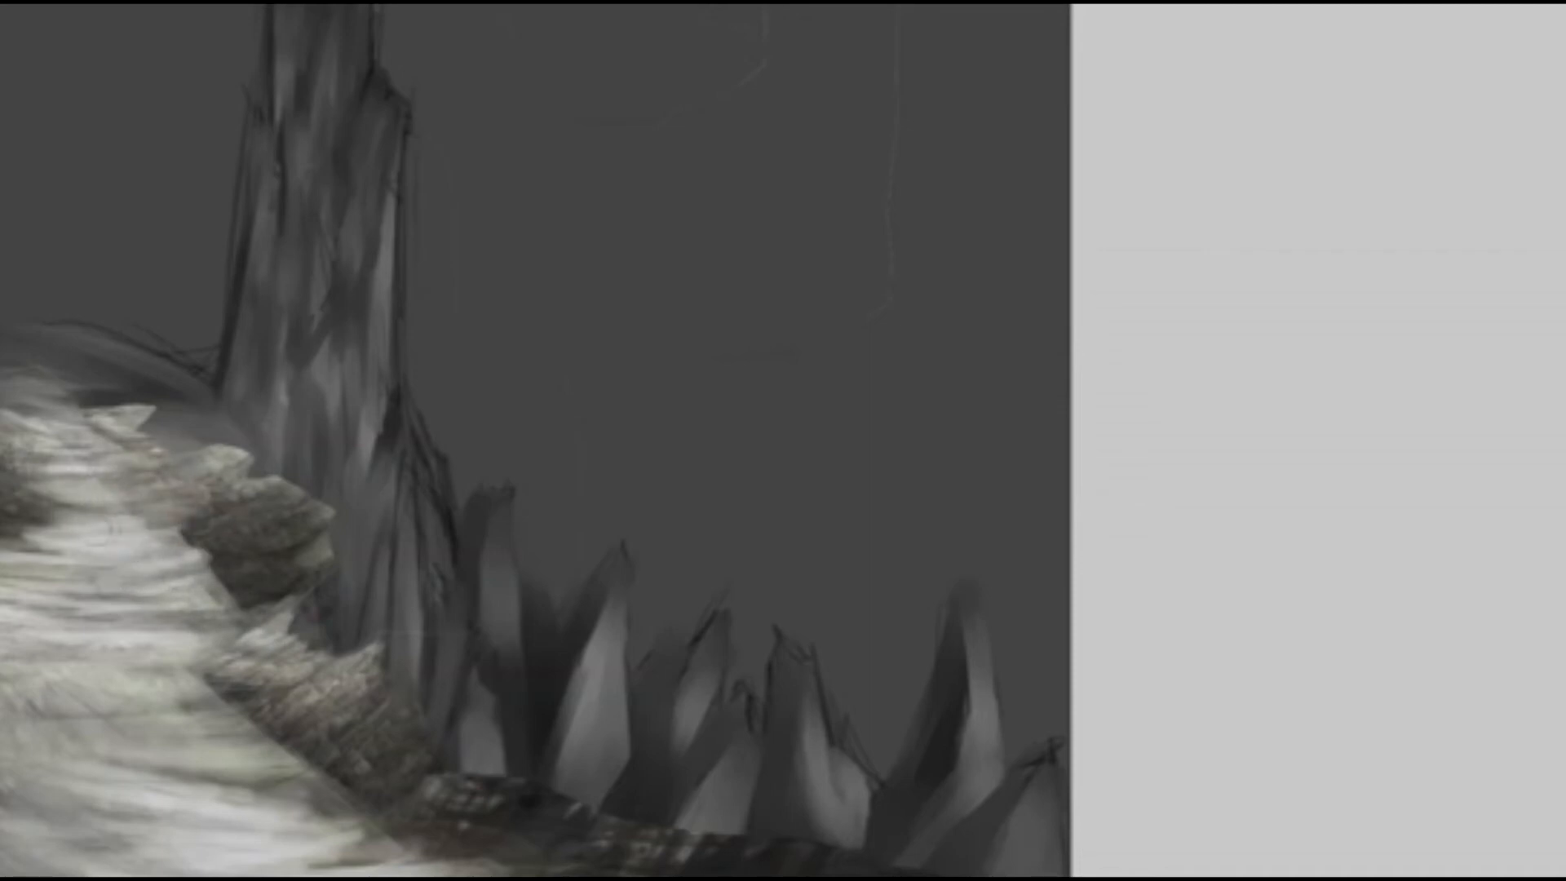
left_click_drag(189, 550, 220, 552)
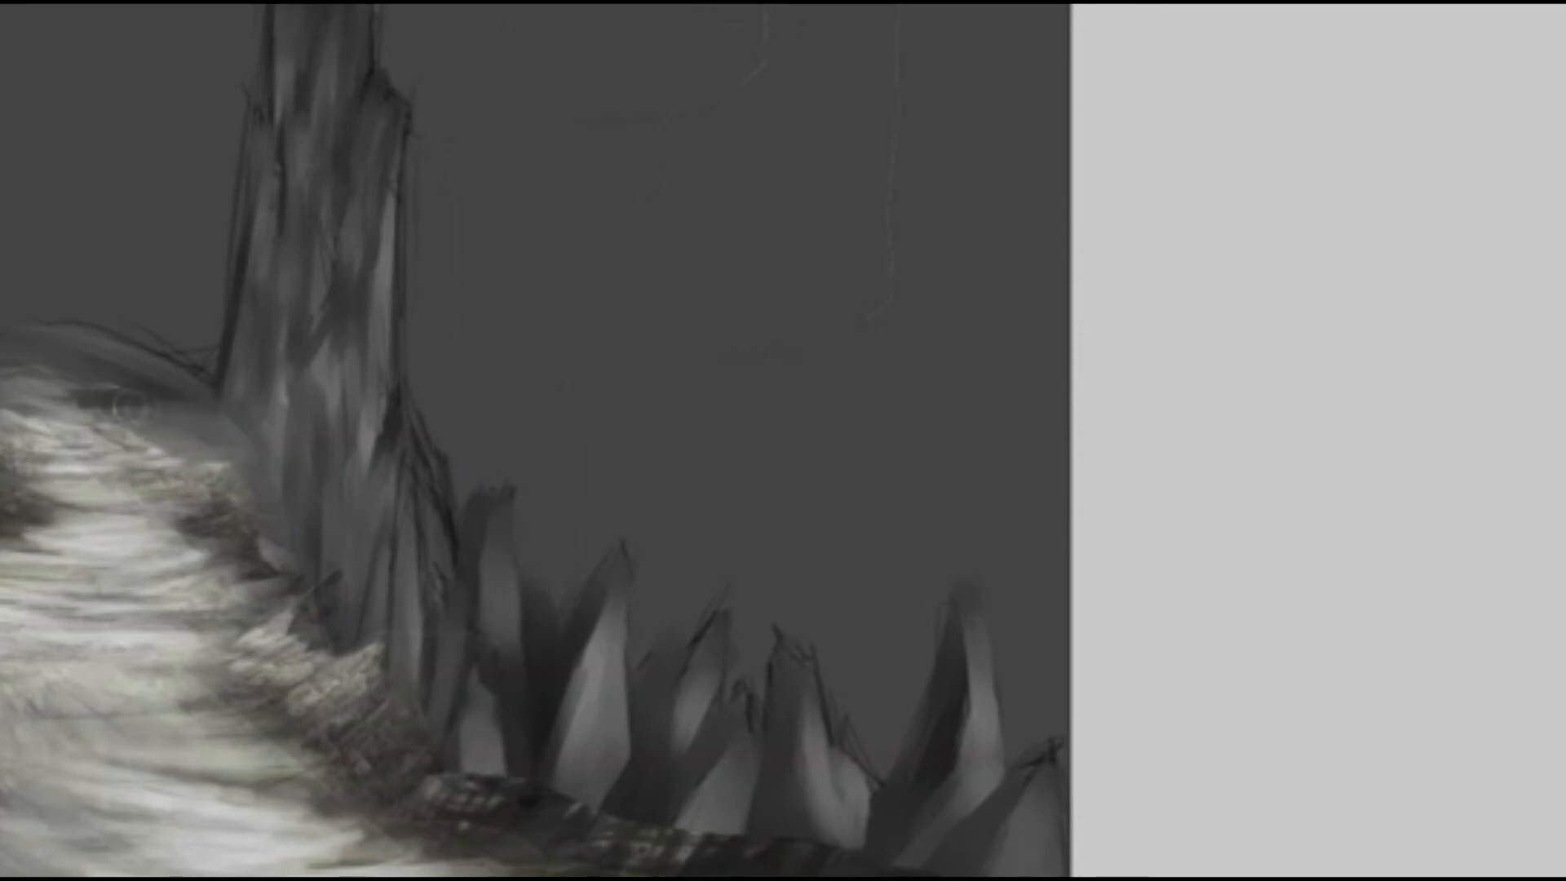
Show the spare copy of the rock piece and lasso around it.
key("Tab")
left_click(1282, 798)
left_click(1281, 799)
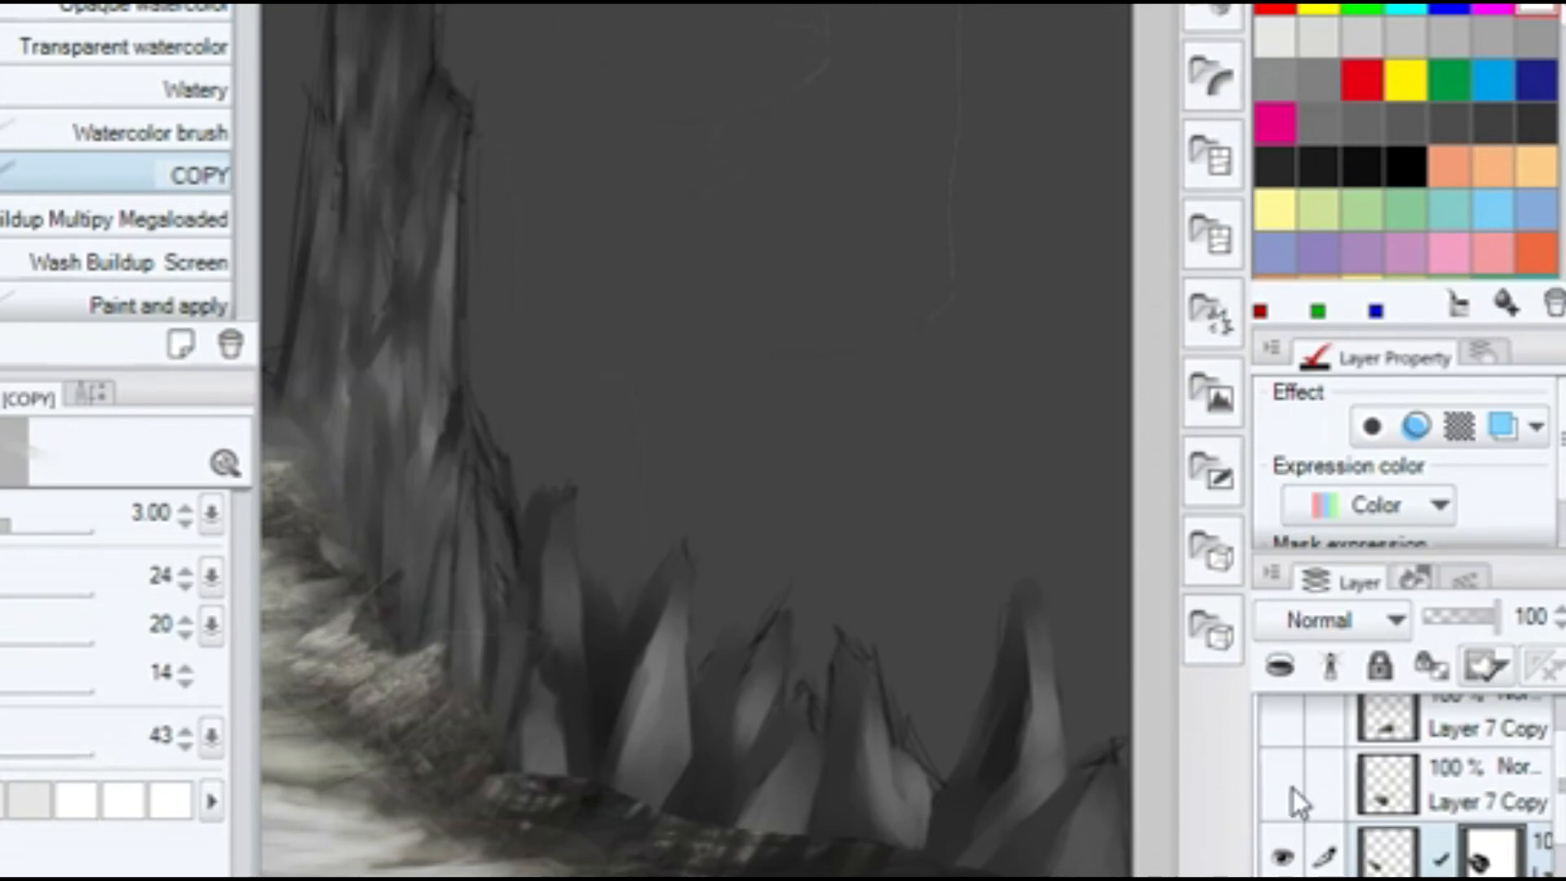
left_click(1288, 793)
key("Tab")
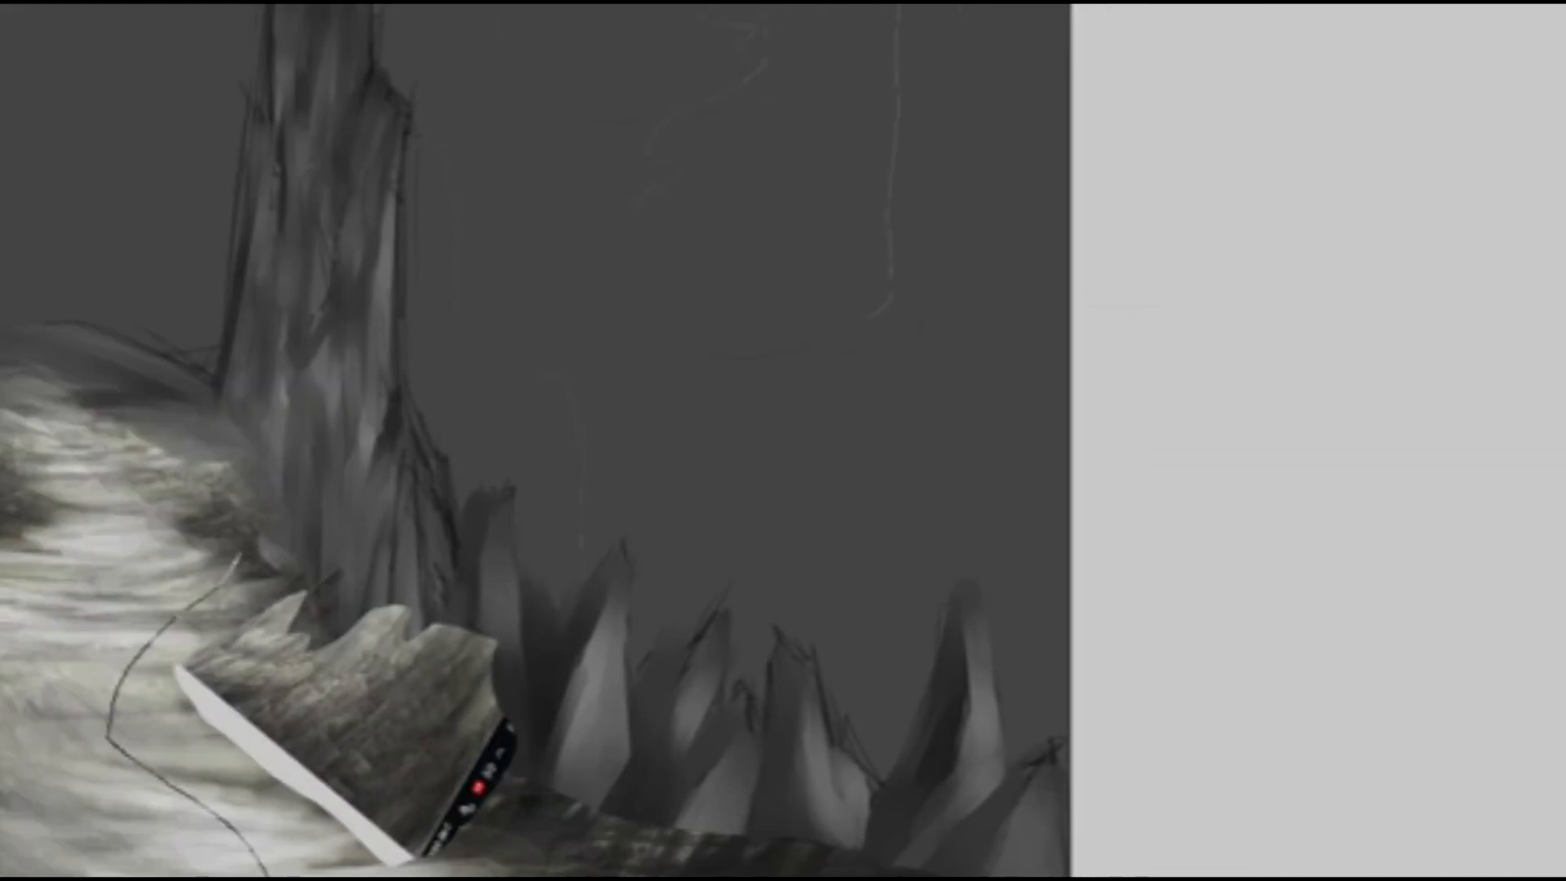
Enlarge the selected rock piece and move it down into the foreground below the spikes.
key("ctrl+t")
left_click_drag(573, 525, 770, 350)
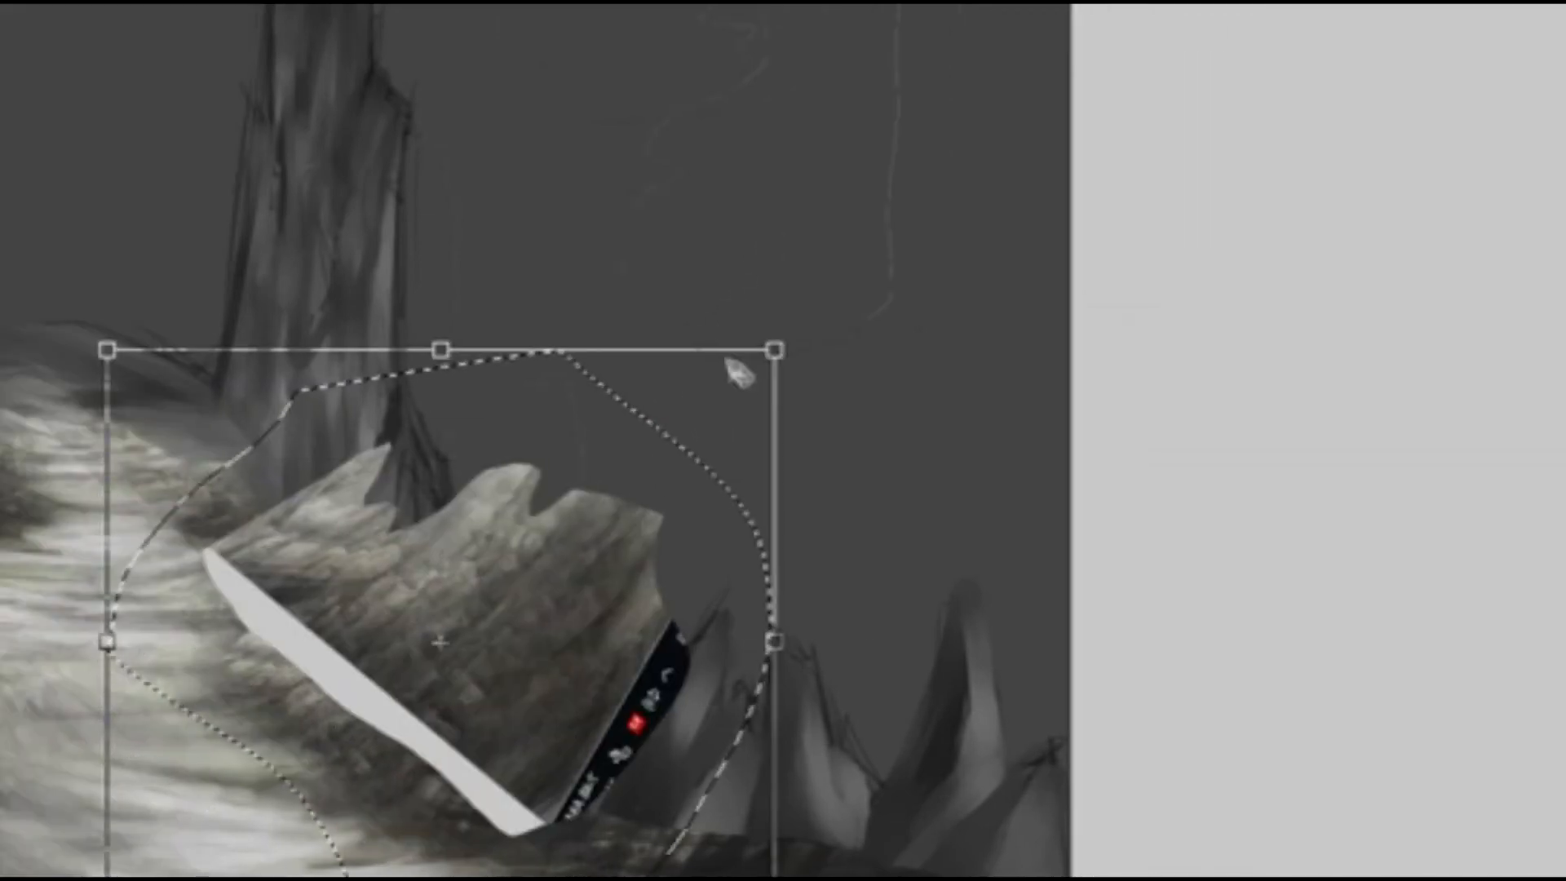
scroll(725, 359, "down", 1)
left_click_drag(625, 567, 713, 685)
Distort the enlarged rock piece to stretch across the foreground below the spikes, apply the transform, and clear the selection.
left_click_drag(824, 482, 872, 403)
left_click_drag(855, 603, 989, 691)
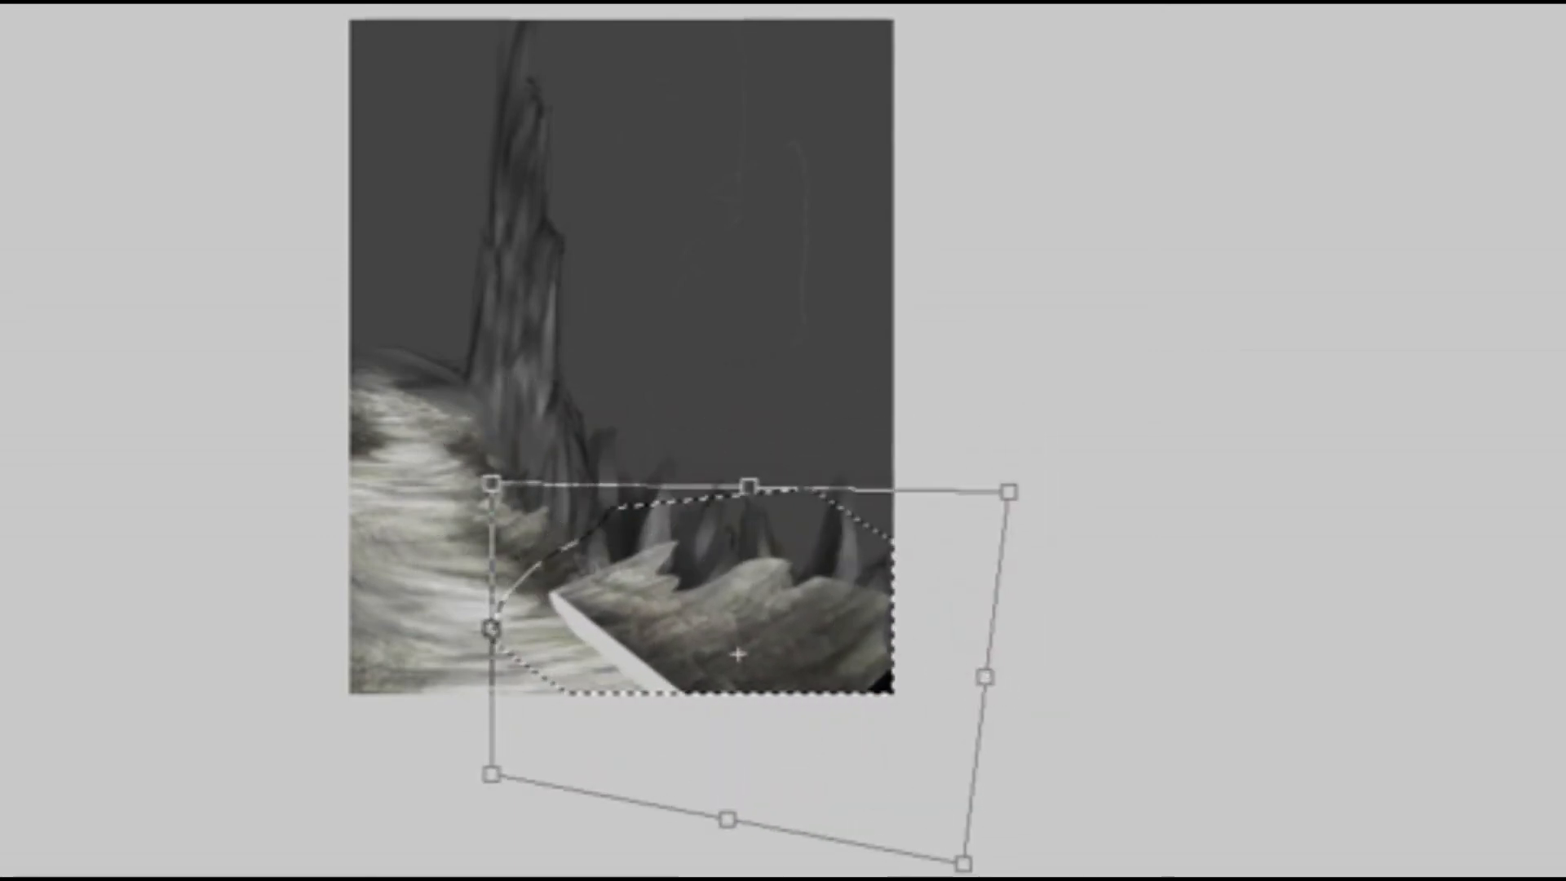
left_click_drag(465, 607, 335, 413)
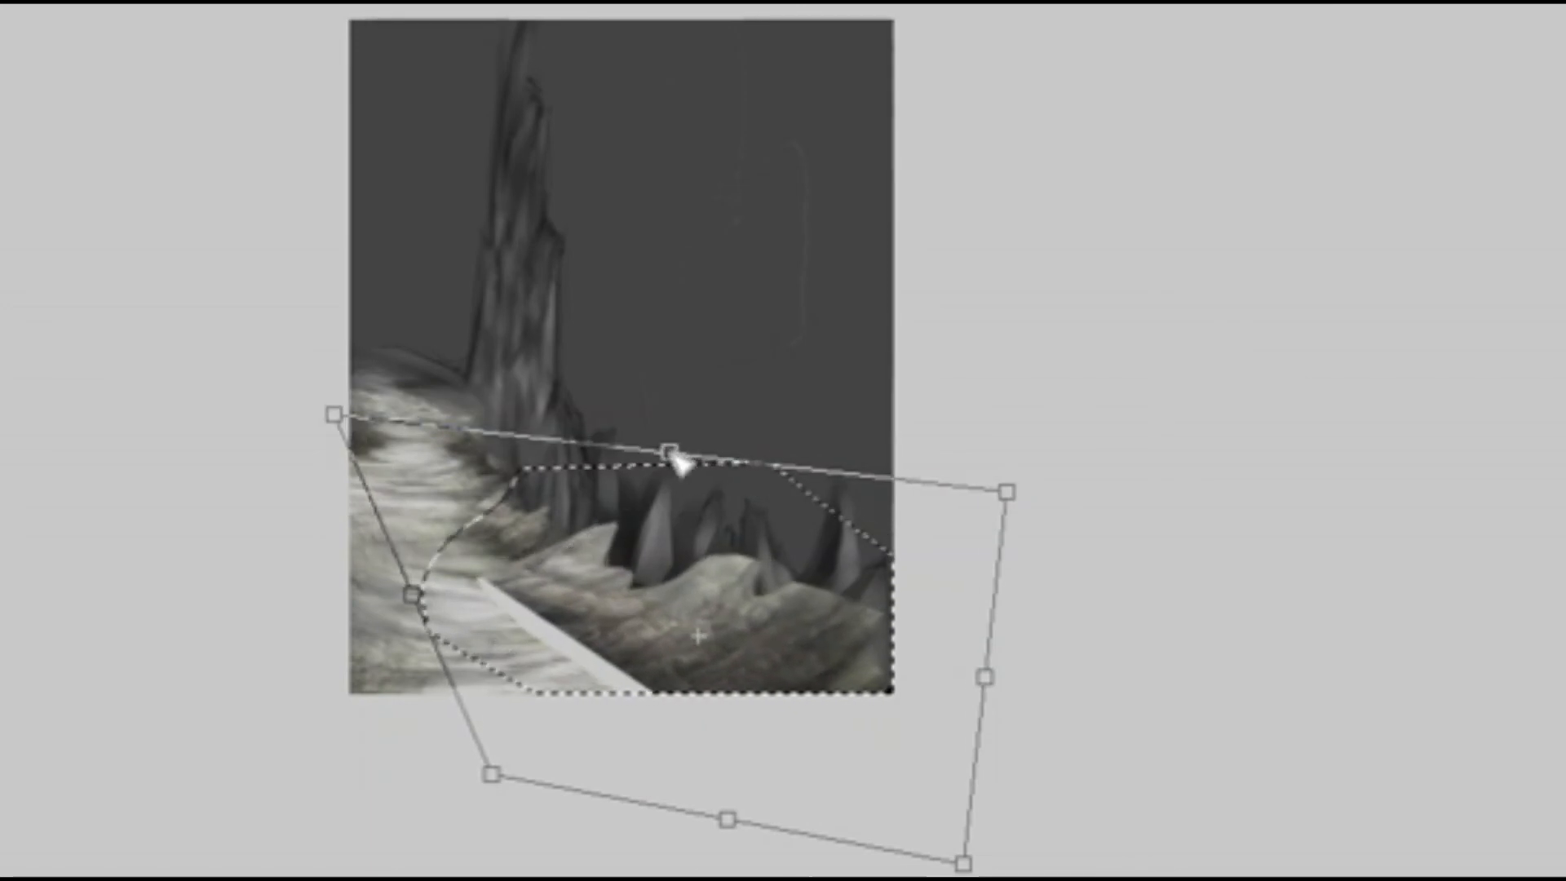
left_click_drag(673, 448, 644, 441)
key("Return")
key("ctrl+d")
key("Tab")
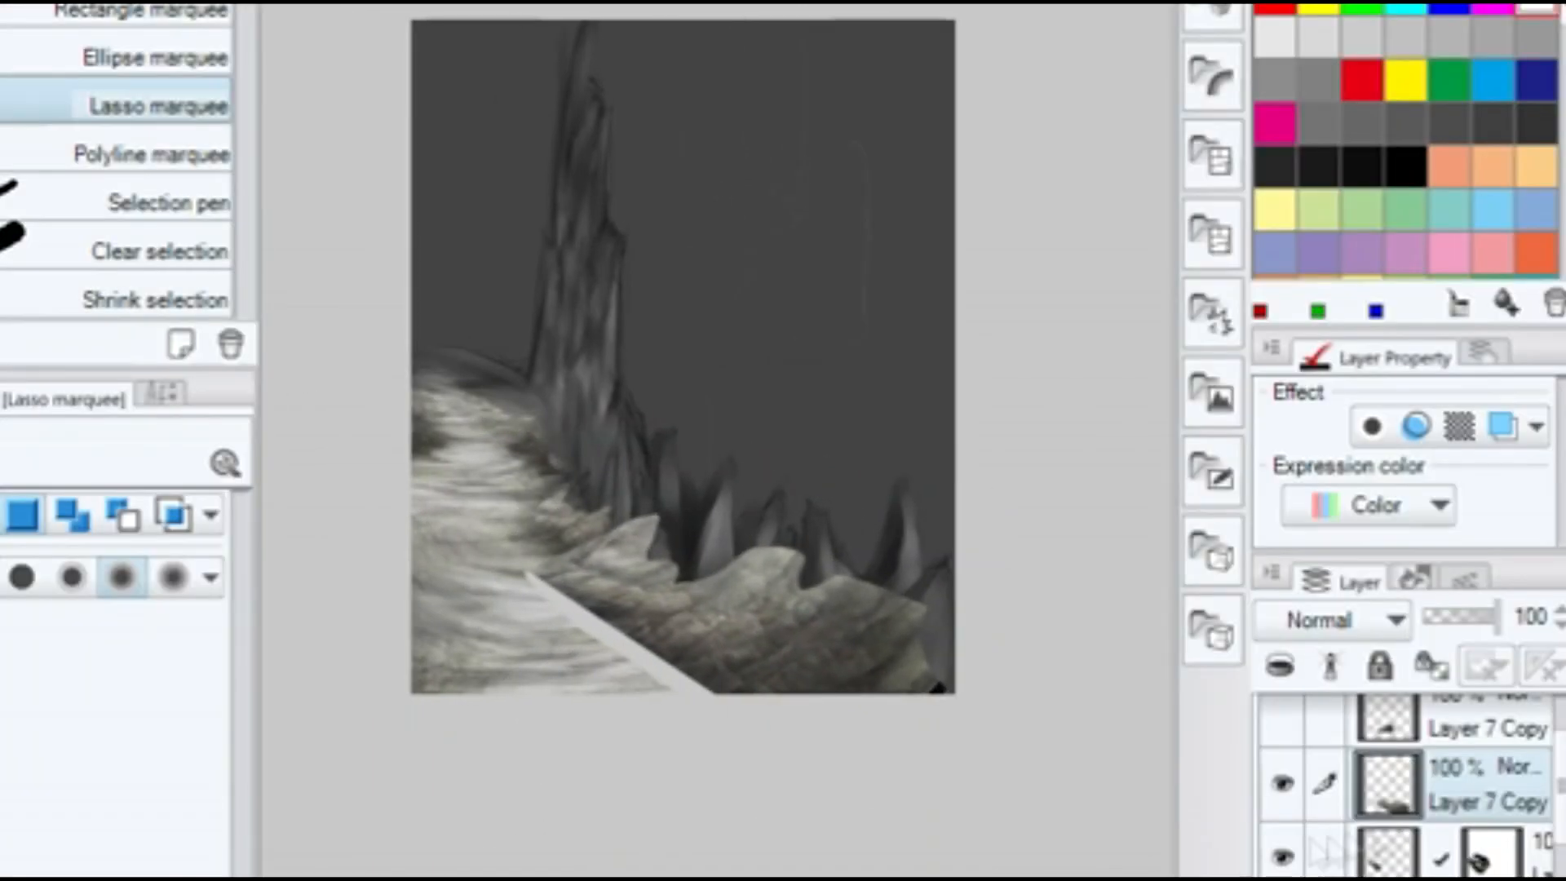
key("Tab")
scroll(566, 675, "up", 3)
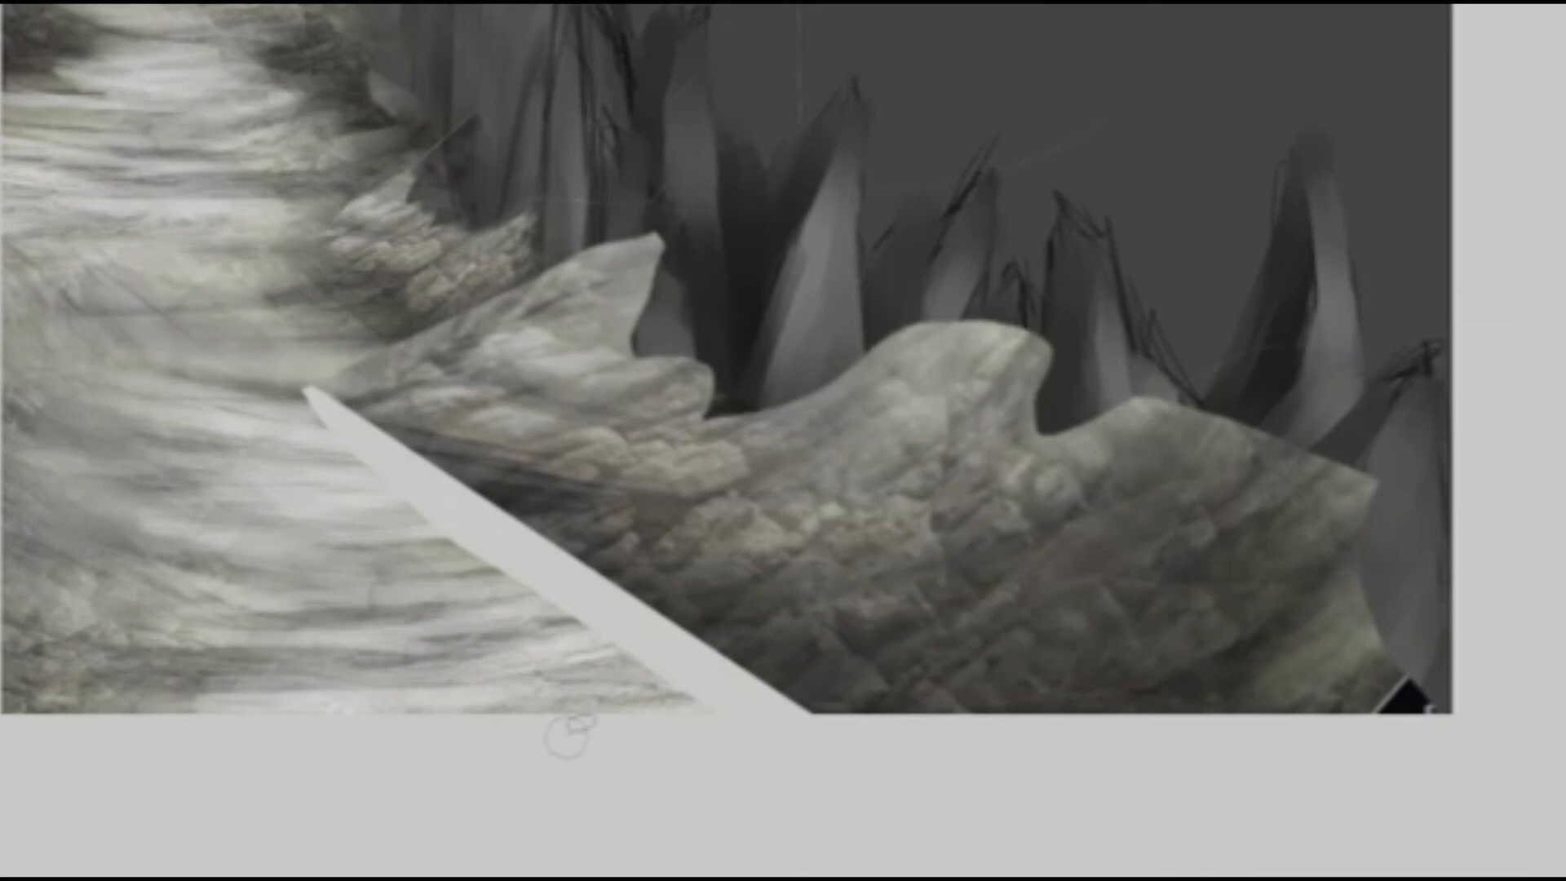